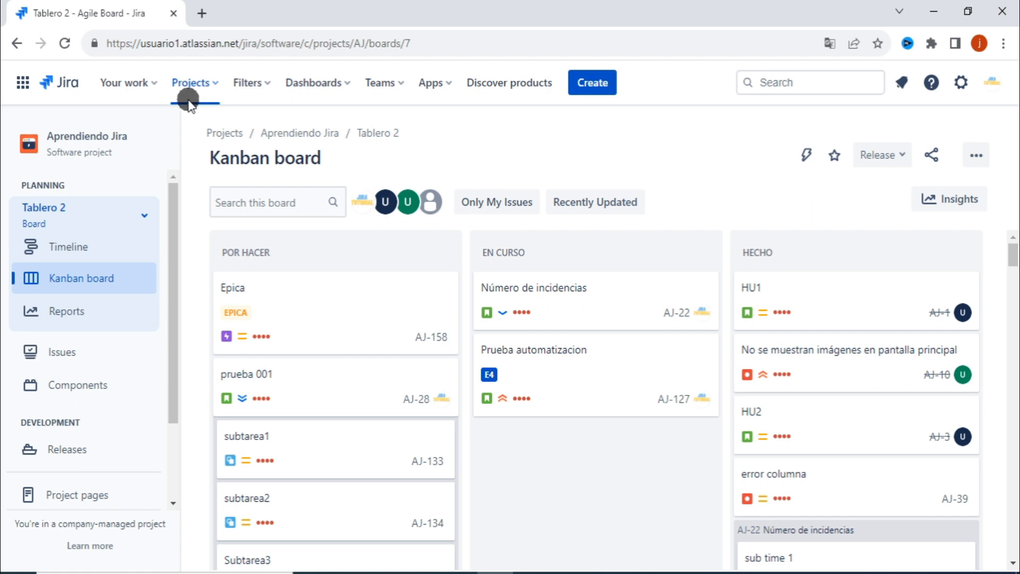
Step: Start creating a new project and look over the Software development templates and the list of template categories
{"action": "left_click", "coordinate": [206, 85]}
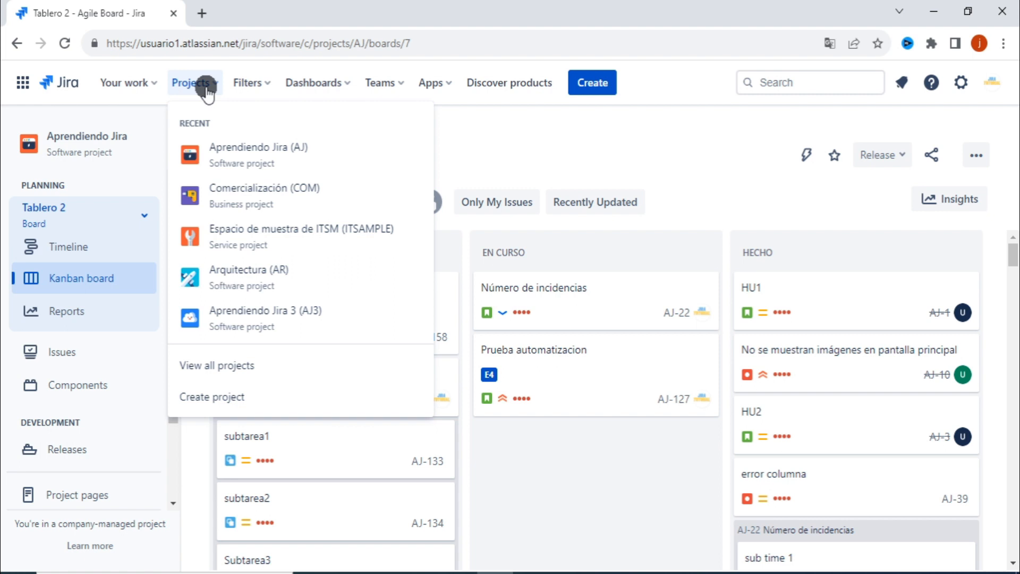
{"action": "left_click", "coordinate": [208, 388]}
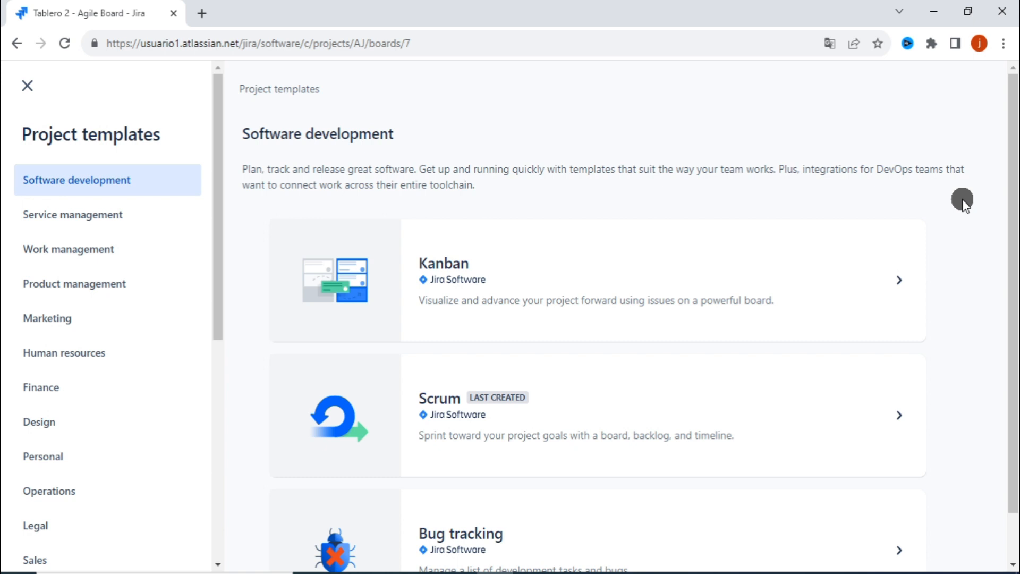
{"action": "scroll", "coordinate": [963, 201], "scroll_direction": "down", "scroll_amount": 1}
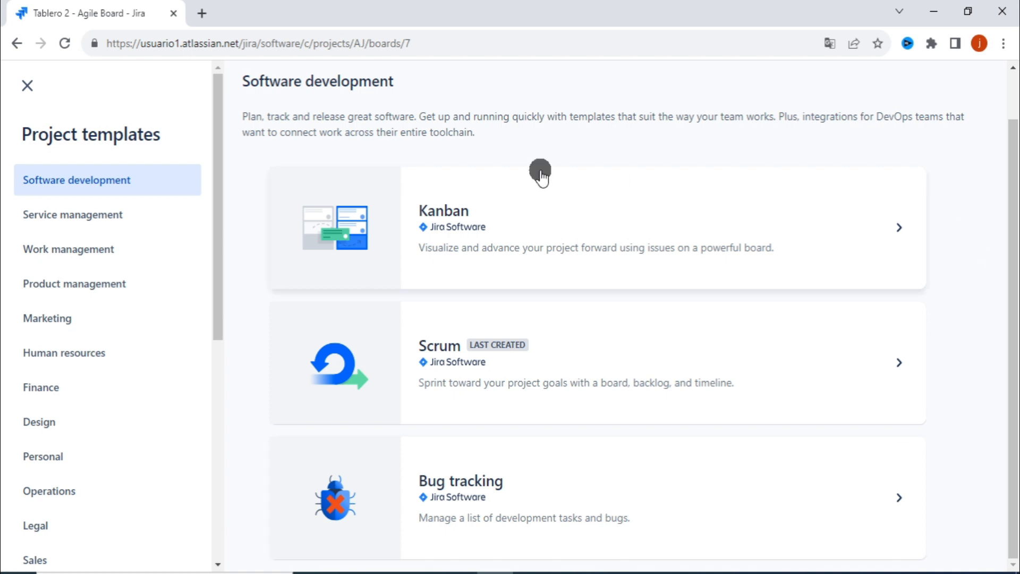
{"action": "scroll", "coordinate": [151, 222], "scroll_direction": "down", "scroll_amount": 8}
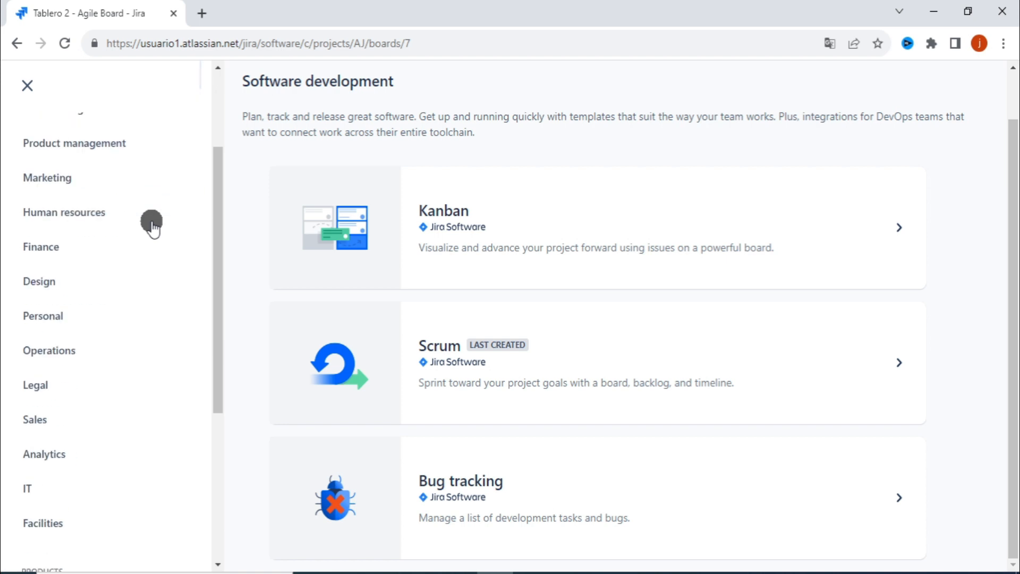
{"action": "scroll", "coordinate": [152, 223], "scroll_direction": "up", "scroll_amount": 6}
{"action": "scroll", "coordinate": [152, 223], "scroll_direction": "up", "scroll_amount": 3}
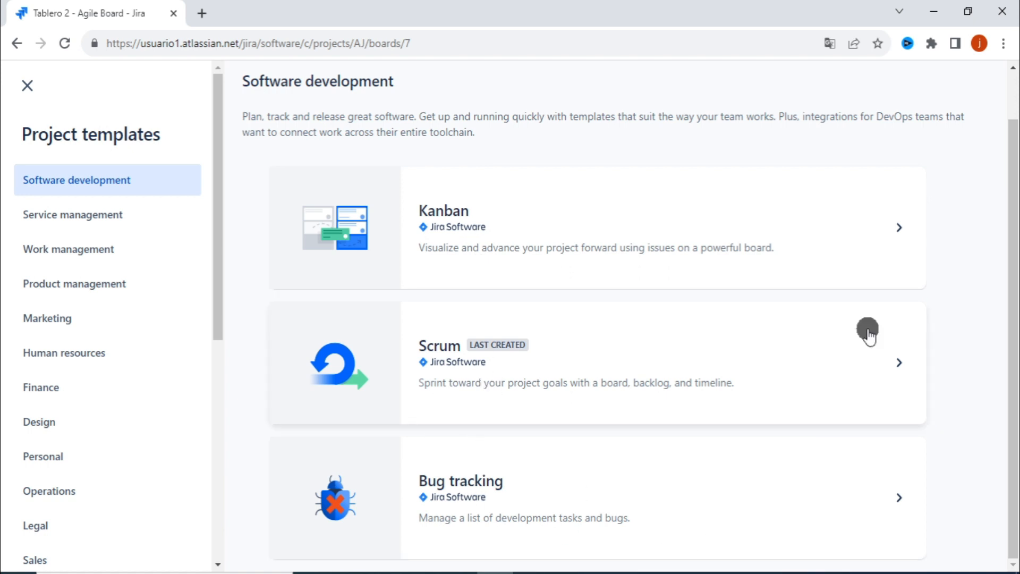
{"action": "scroll", "coordinate": [868, 330], "scroll_direction": "up", "scroll_amount": 1}
{"action": "scroll", "coordinate": [874, 330], "scroll_direction": "down", "scroll_amount": 1}
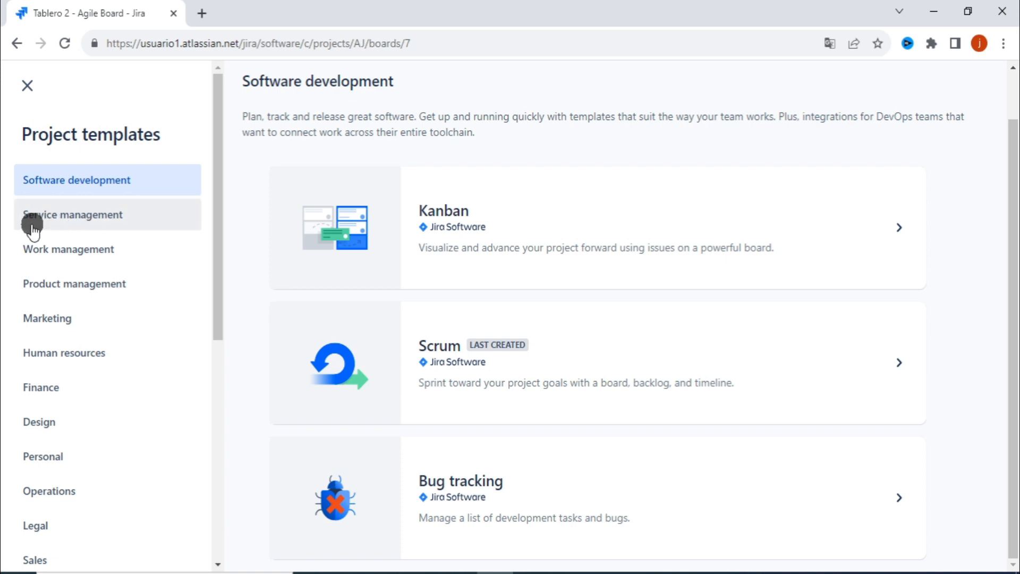
Step: Browse the project templates in the Service management category down to the end of the list
{"action": "left_click", "coordinate": [112, 216]}
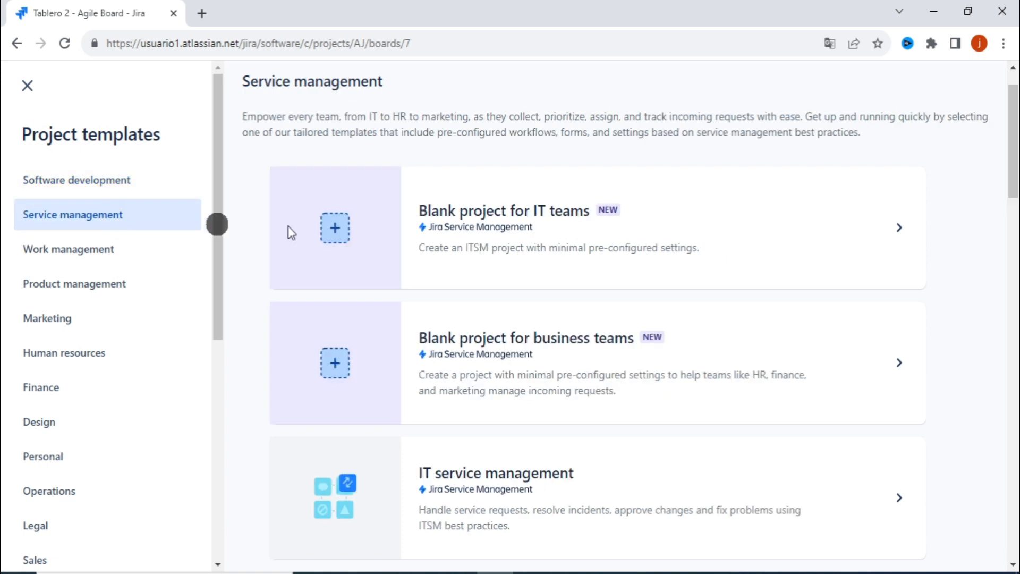
{"action": "left_click", "coordinate": [1005, 275]}
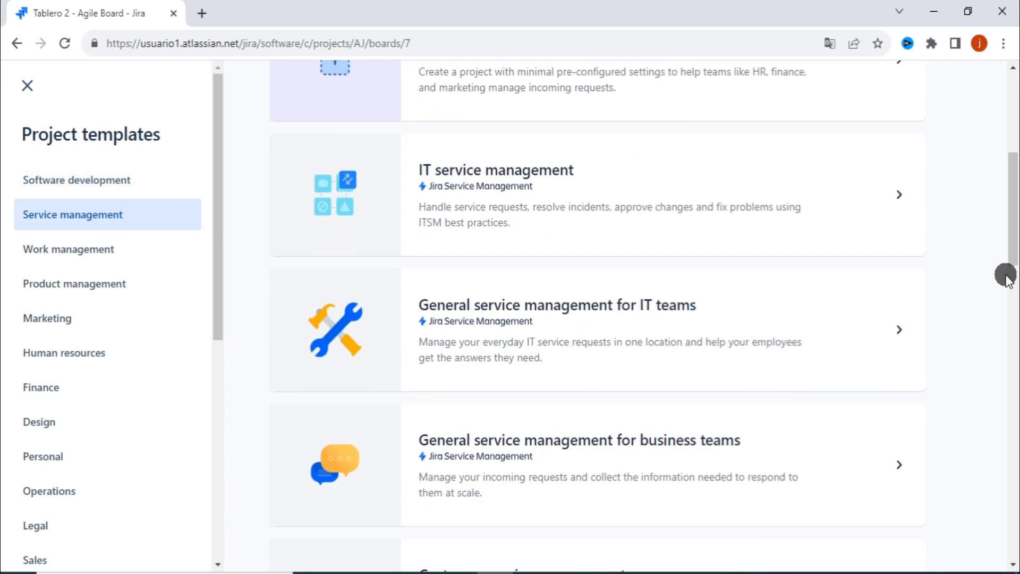
{"action": "scroll", "coordinate": [1006, 275], "scroll_direction": "down", "scroll_amount": 15}
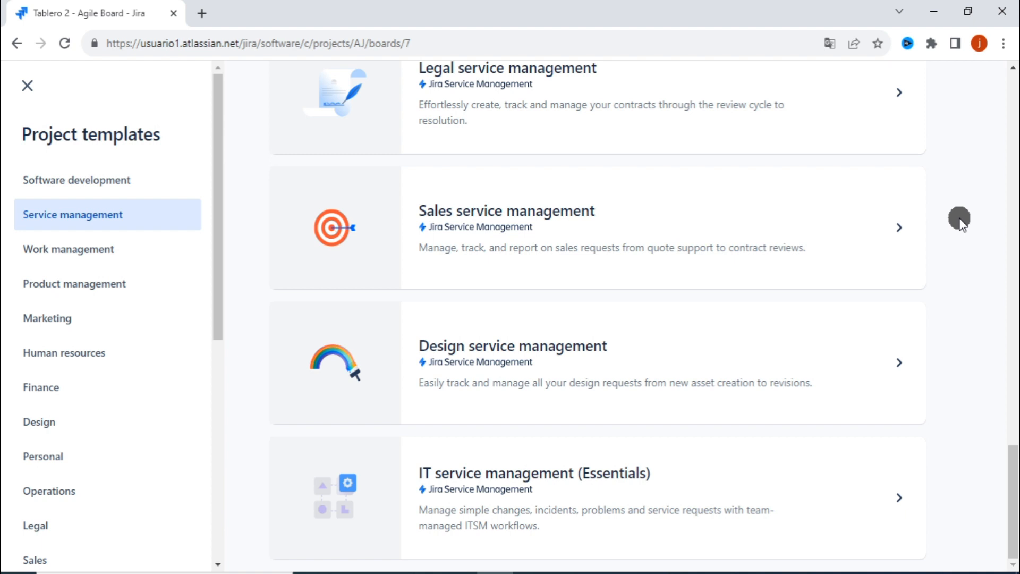
Step: Look through the remaining template categories and review the templates offered for Legal
{"action": "scroll", "coordinate": [82, 283], "scroll_direction": "down", "scroll_amount": 5}
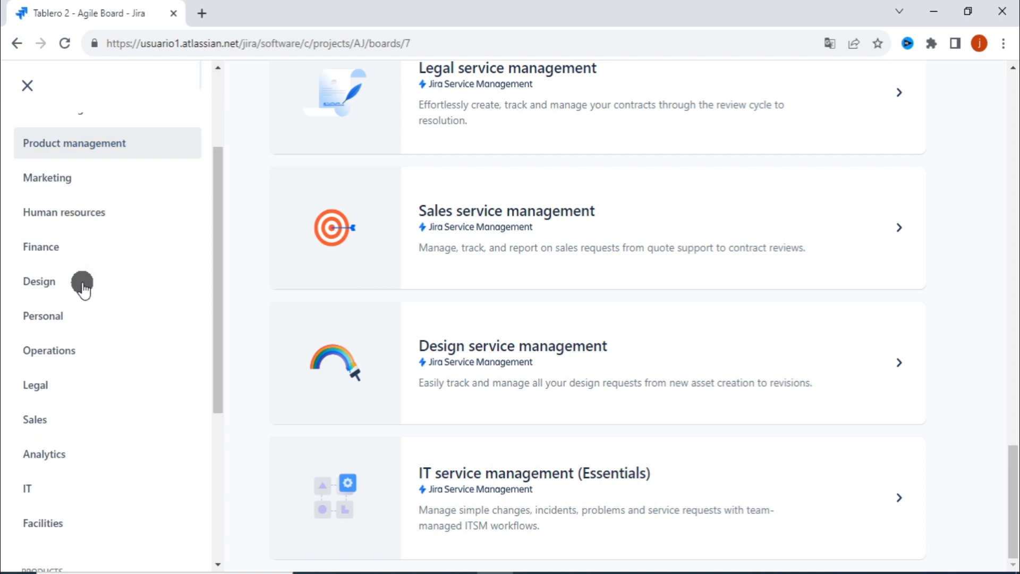
{"action": "scroll", "coordinate": [82, 290], "scroll_direction": "up", "scroll_amount": 5}
{"action": "scroll", "coordinate": [82, 303], "scroll_direction": "down", "scroll_amount": 3}
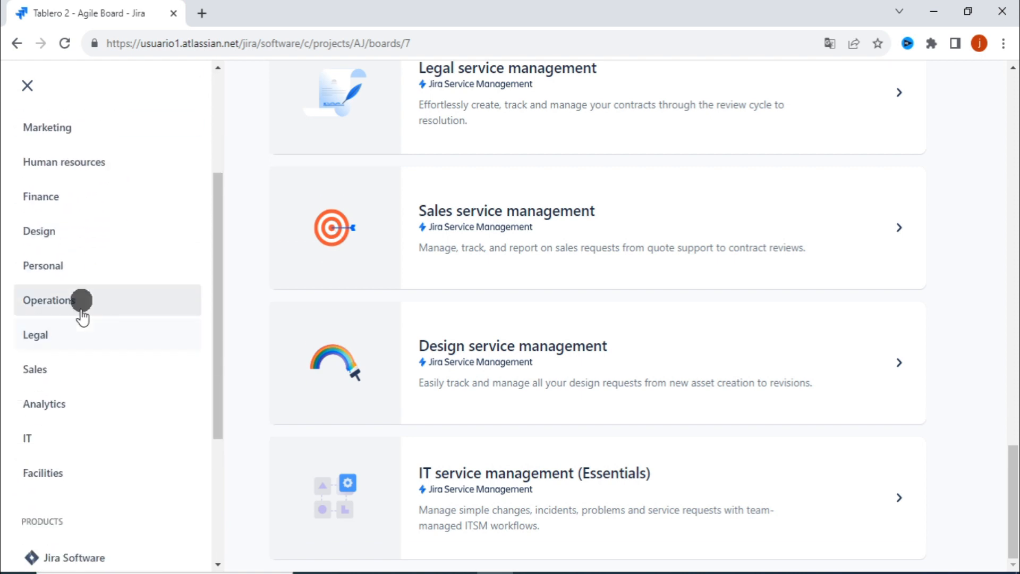
{"action": "left_click", "coordinate": [47, 336]}
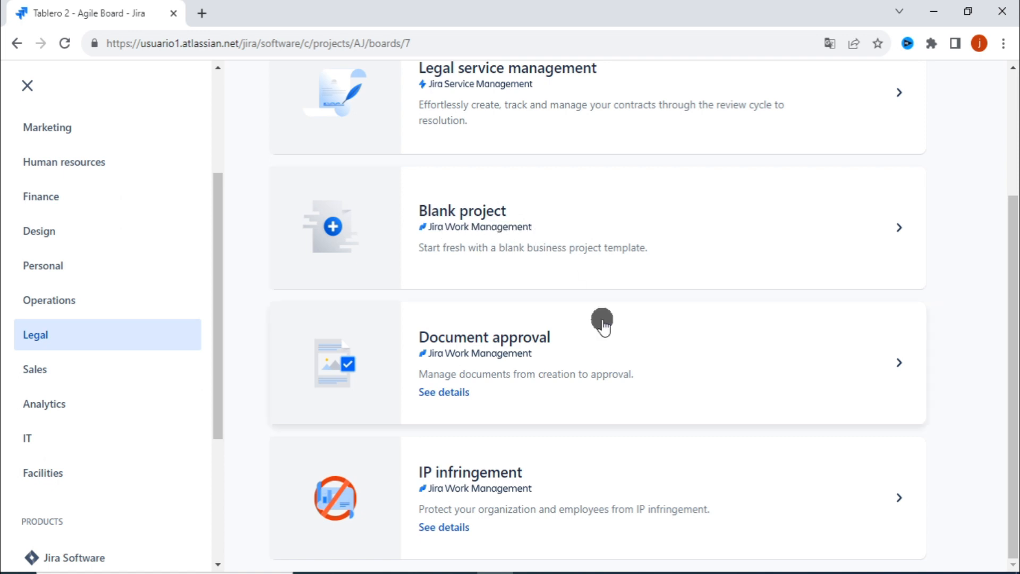
{"action": "scroll", "coordinate": [603, 321], "scroll_direction": "up", "scroll_amount": 3}
{"action": "scroll", "coordinate": [603, 322], "scroll_direction": "down", "scroll_amount": 3}
{"action": "scroll", "coordinate": [603, 322], "scroll_direction": "up", "scroll_amount": 3}
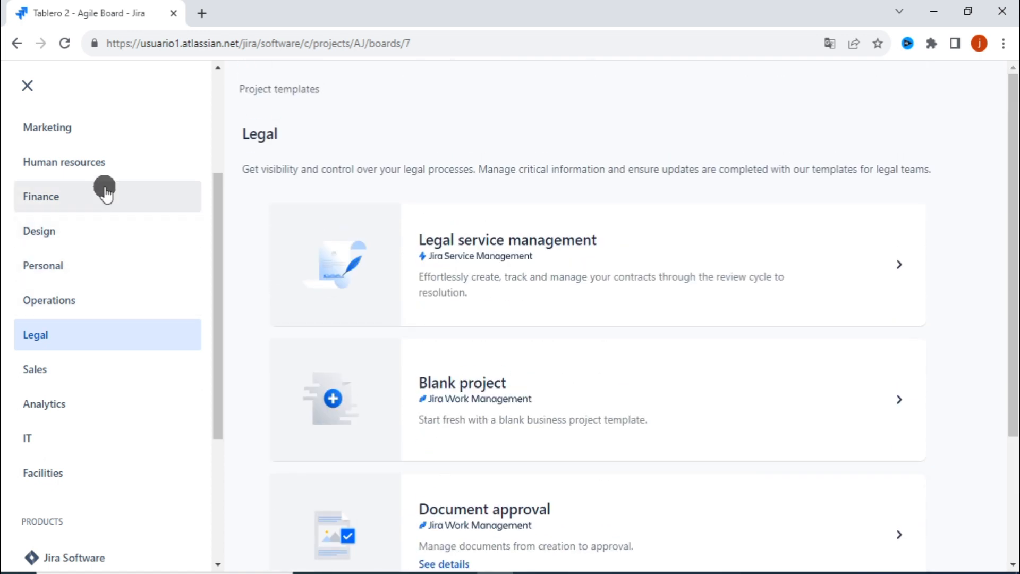
{"action": "scroll", "coordinate": [144, 323], "scroll_direction": "up", "scroll_amount": 3}
{"action": "scroll", "coordinate": [146, 324], "scroll_direction": "down", "scroll_amount": 5}
{"action": "scroll", "coordinate": [146, 324], "scroll_direction": "up", "scroll_amount": 5}
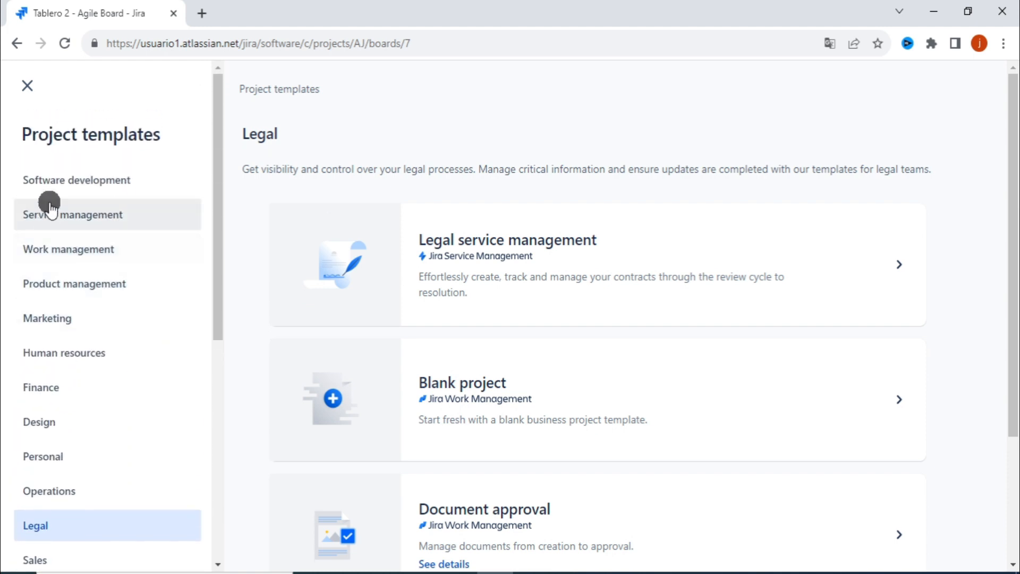
Step: Go back to the Software development category, review the Scrum template's details and use it for the new project
{"action": "left_click", "coordinate": [110, 184]}
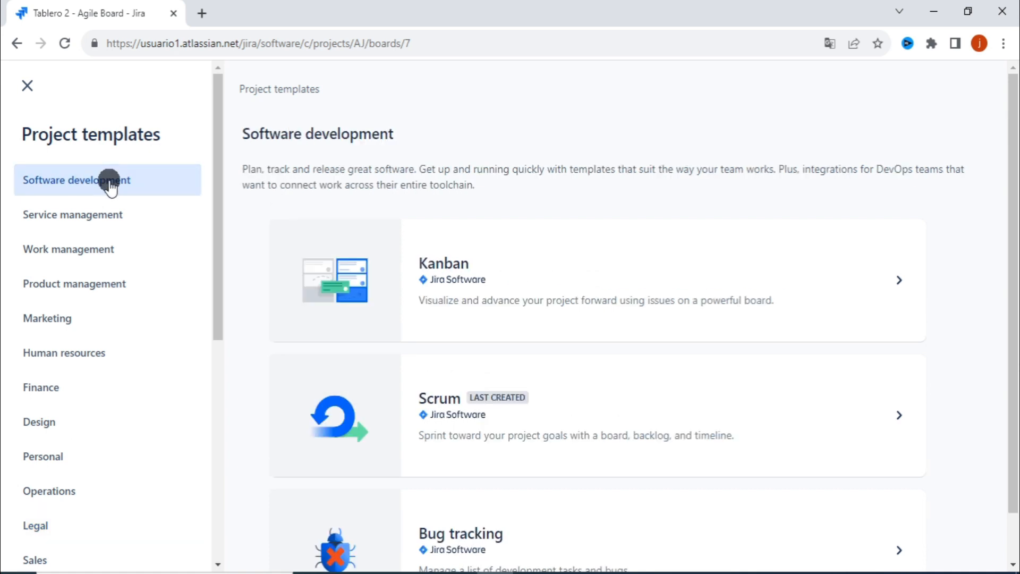
{"action": "scroll", "coordinate": [970, 260], "scroll_direction": "down", "scroll_amount": 1}
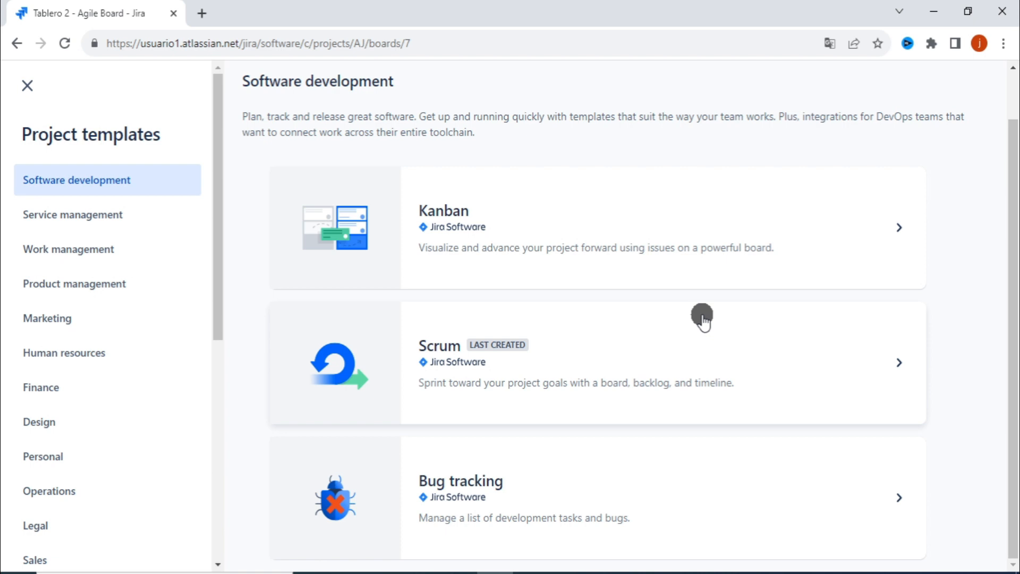
{"action": "left_click", "coordinate": [832, 381]}
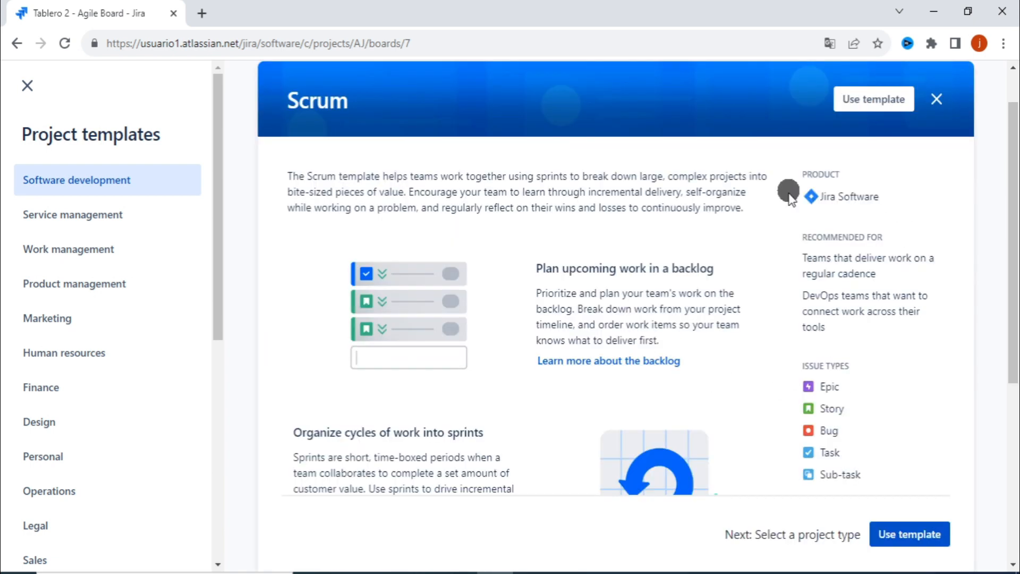
{"action": "scroll", "coordinate": [764, 332], "scroll_direction": "down", "scroll_amount": 1}
{"action": "scroll", "coordinate": [764, 332], "scroll_direction": "down", "scroll_amount": 5}
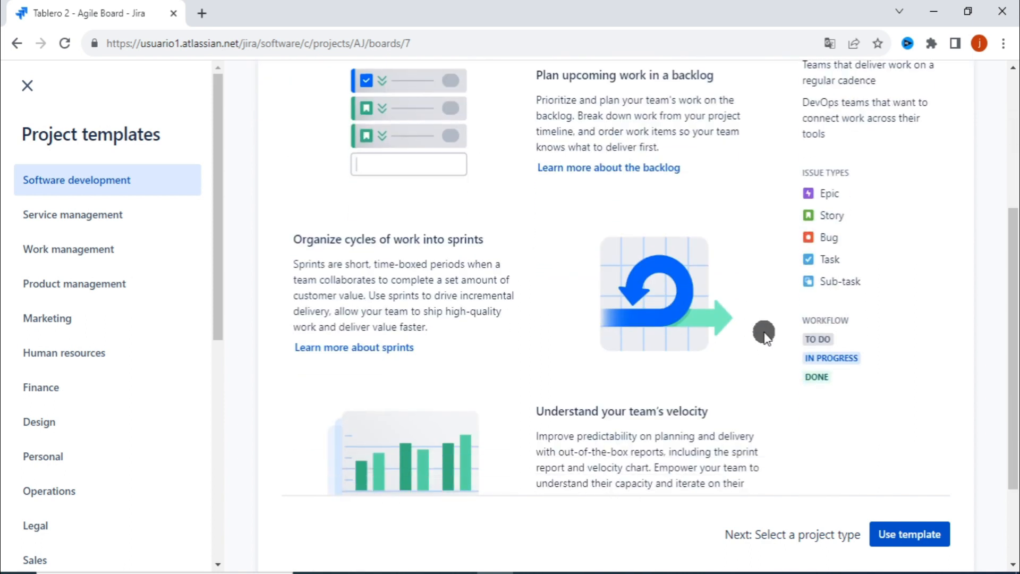
{"action": "scroll", "coordinate": [764, 332], "scroll_direction": "up", "scroll_amount": 7}
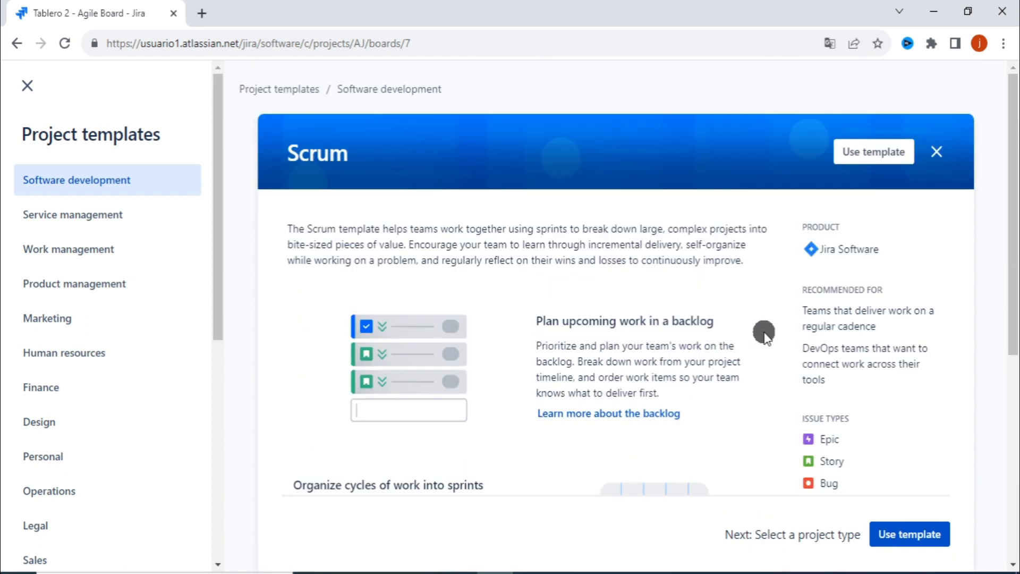
{"action": "scroll", "coordinate": [764, 332], "scroll_direction": "down", "scroll_amount": 7}
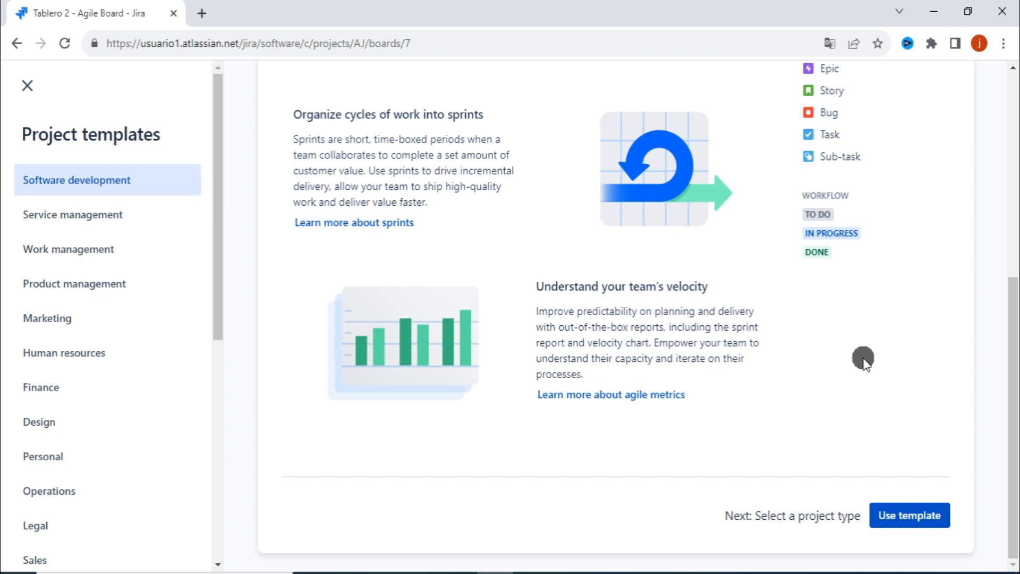
{"action": "left_click", "coordinate": [904, 518]}
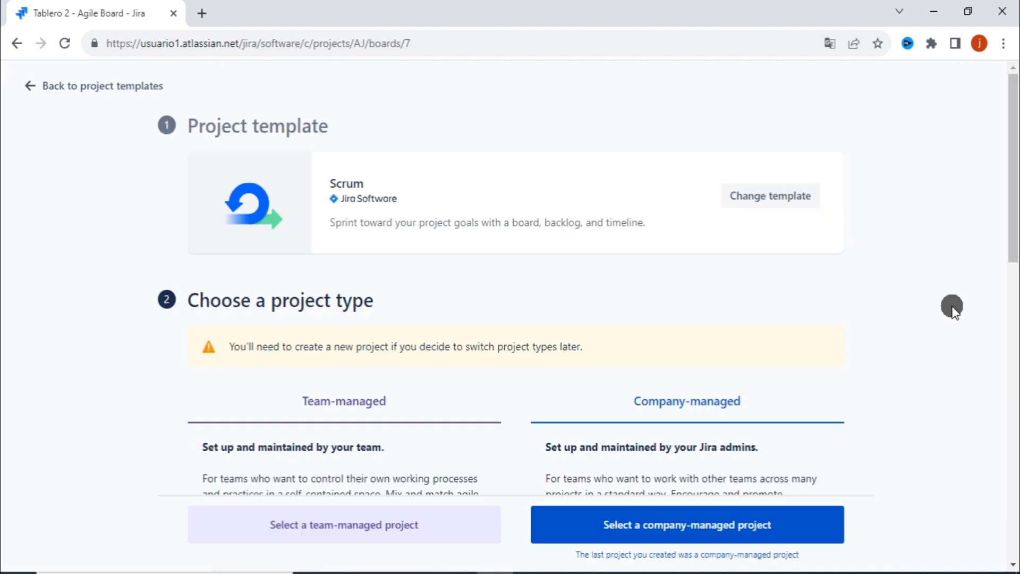
Step: Examine the team-managed project type, from its simplified configuration to its essential features
{"action": "scroll", "coordinate": [953, 300], "scroll_direction": "down", "scroll_amount": 5}
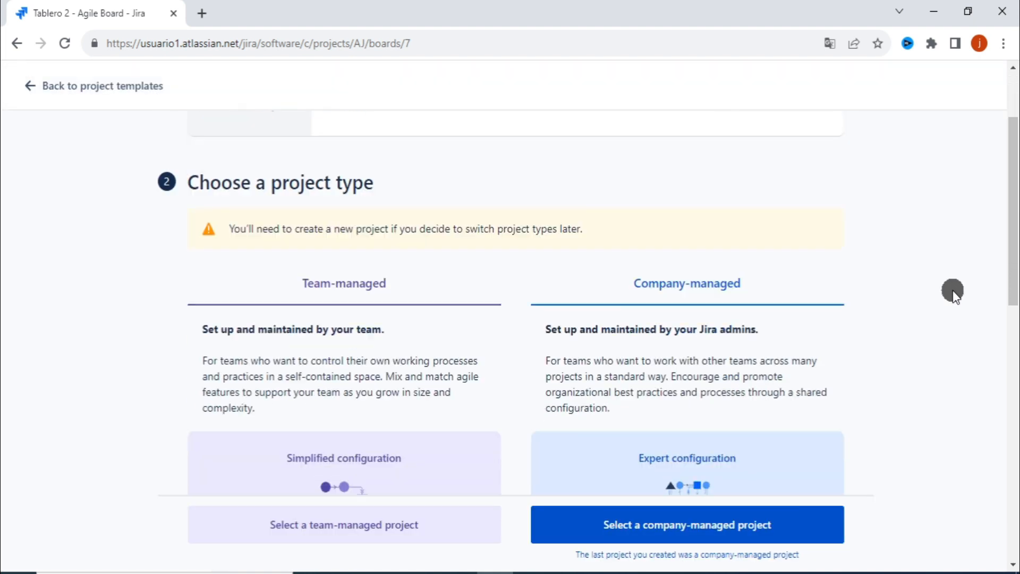
{"action": "scroll", "coordinate": [953, 290], "scroll_direction": "down", "scroll_amount": 2}
{"action": "scroll", "coordinate": [952, 193], "scroll_direction": "up", "scroll_amount": 4}
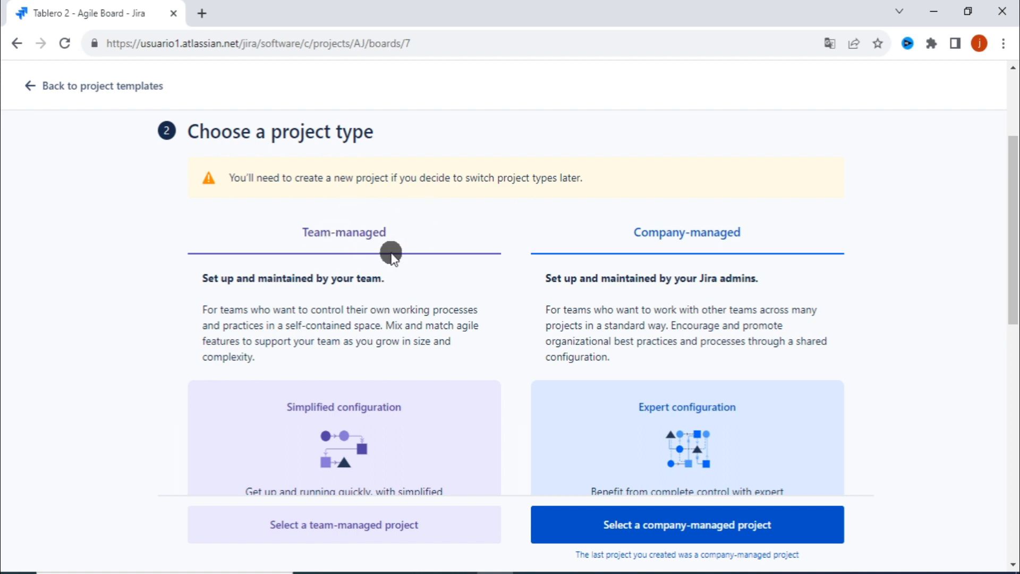
{"action": "scroll", "coordinate": [335, 333], "scroll_direction": "down", "scroll_amount": 10}
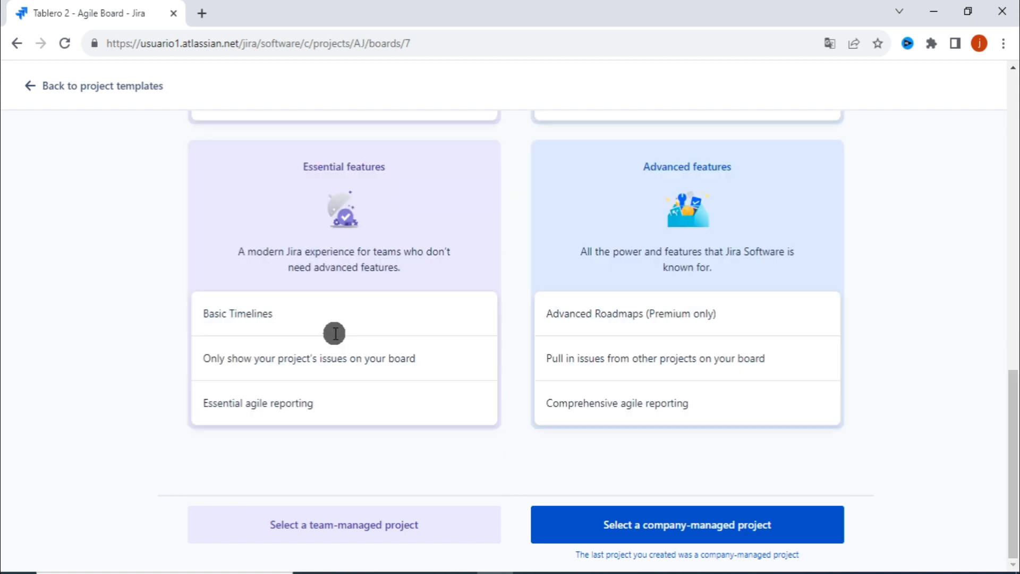
{"action": "scroll", "coordinate": [335, 333], "scroll_direction": "up", "scroll_amount": 10}
{"action": "scroll", "coordinate": [457, 393], "scroll_direction": "down", "scroll_amount": 2}
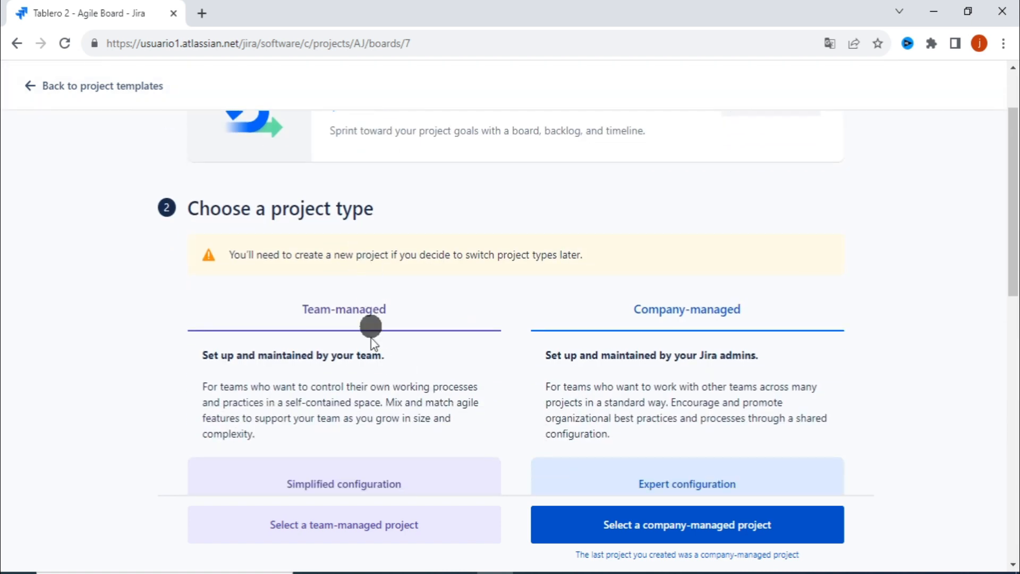
{"action": "scroll", "coordinate": [371, 329], "scroll_direction": "down", "scroll_amount": 2}
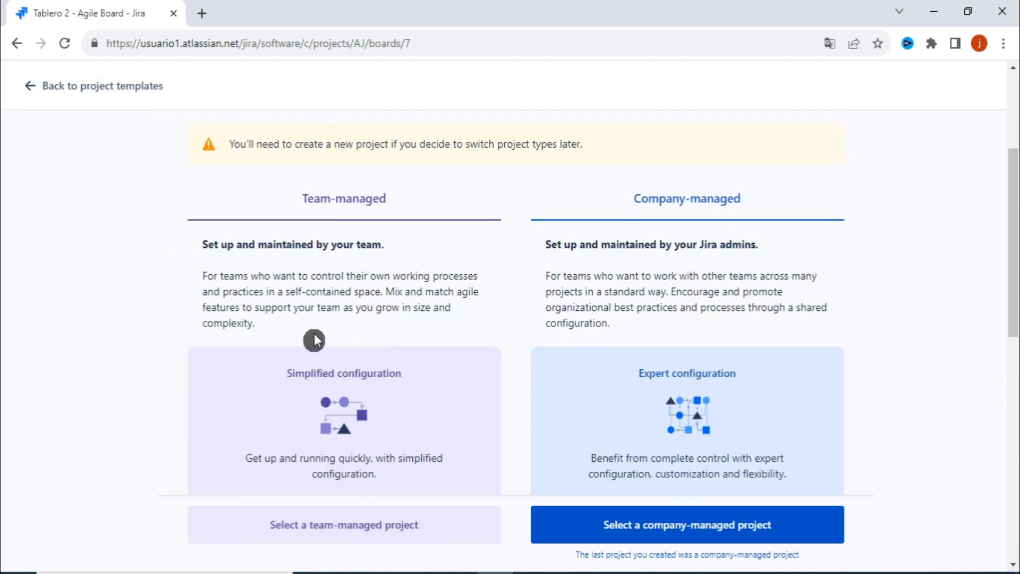
{"action": "scroll", "coordinate": [321, 344], "scroll_direction": "down", "scroll_amount": 5}
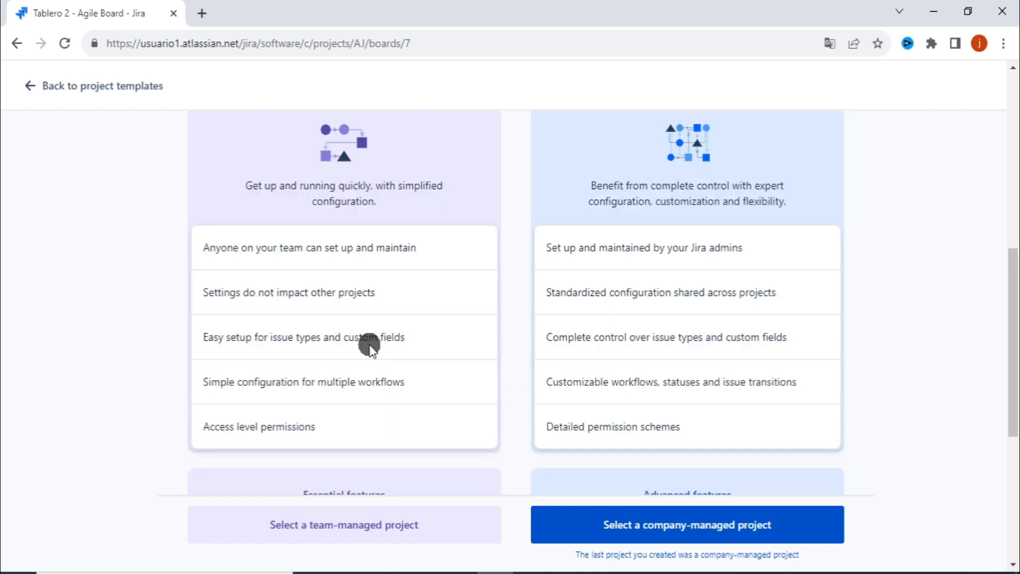
{"action": "scroll", "coordinate": [372, 341], "scroll_direction": "down", "scroll_amount": 4}
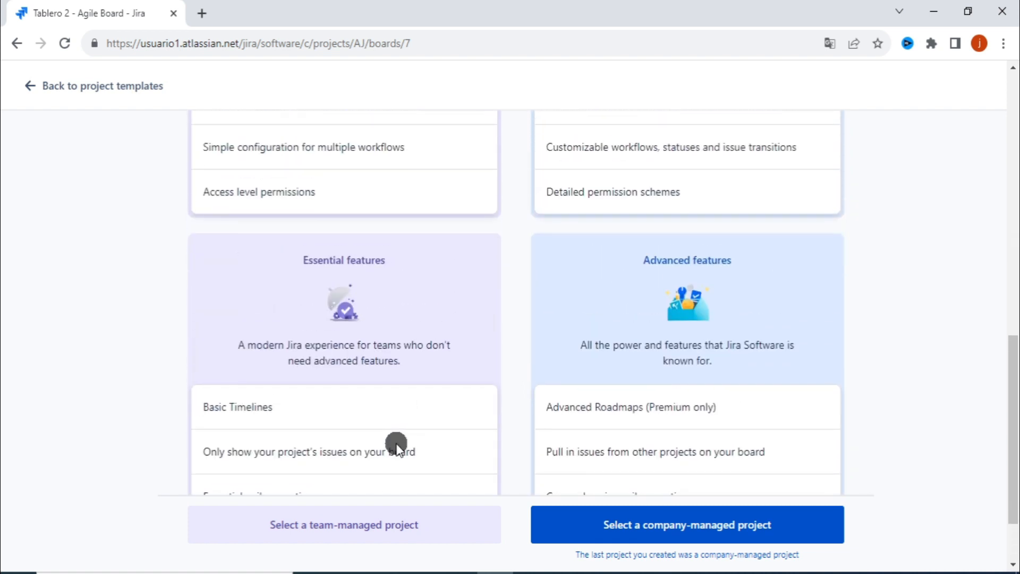
{"action": "scroll", "coordinate": [400, 443], "scroll_direction": "down", "scroll_amount": 2}
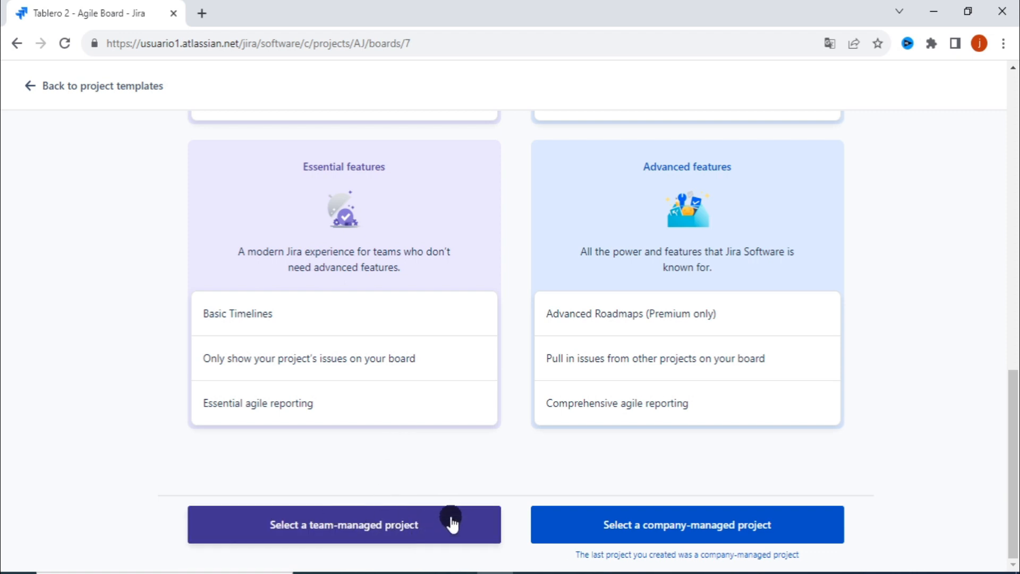
Step: Examine the company-managed project type's expert configuration and advanced features and compare them with the team-managed type
{"action": "scroll", "coordinate": [452, 523], "scroll_direction": "up", "scroll_amount": 12}
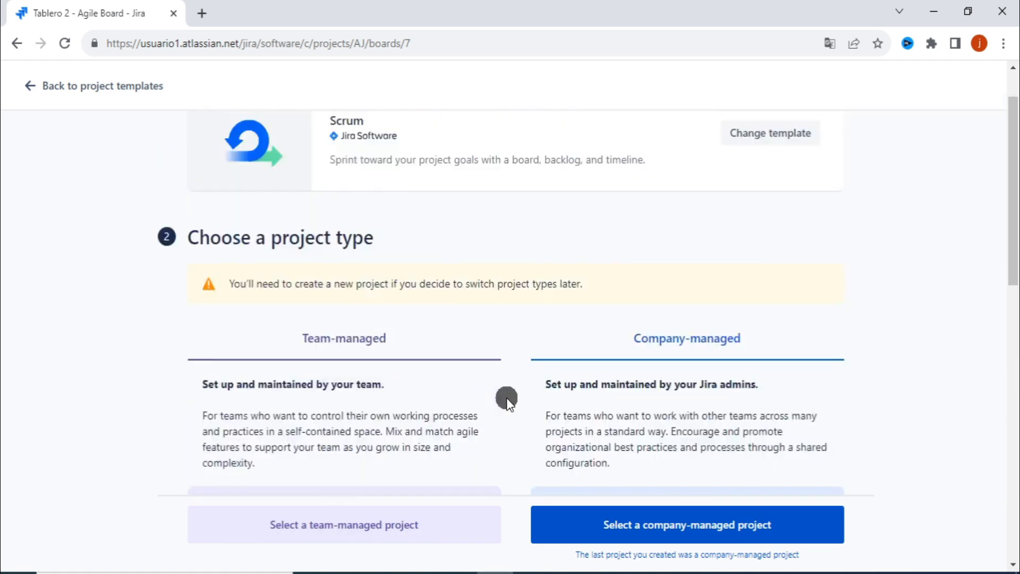
{"action": "scroll", "coordinate": [731, 421], "scroll_direction": "down", "scroll_amount": 2}
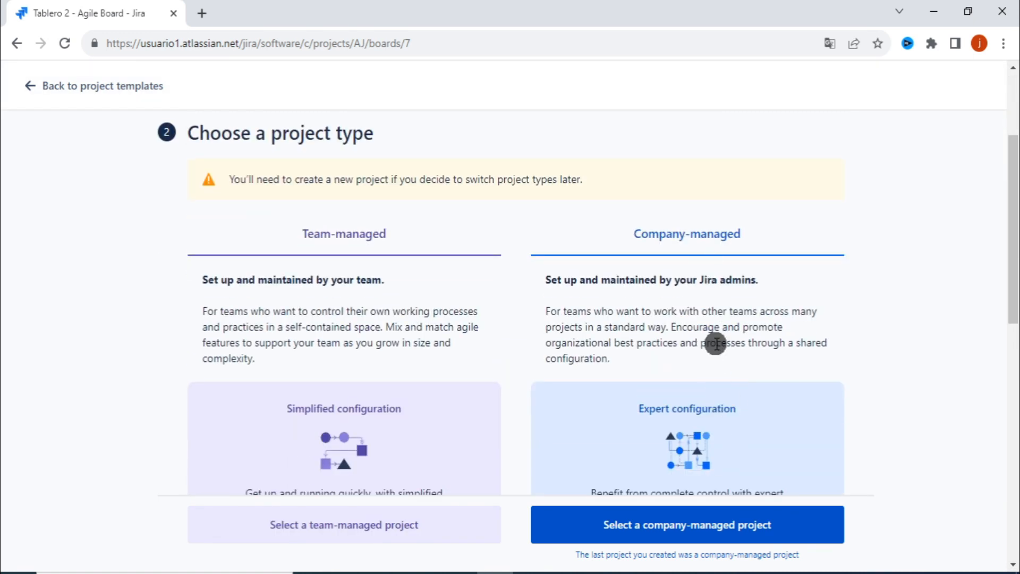
{"action": "scroll", "coordinate": [717, 342], "scroll_direction": "down", "scroll_amount": 3}
{"action": "scroll", "coordinate": [708, 228], "scroll_direction": "down", "scroll_amount": 2}
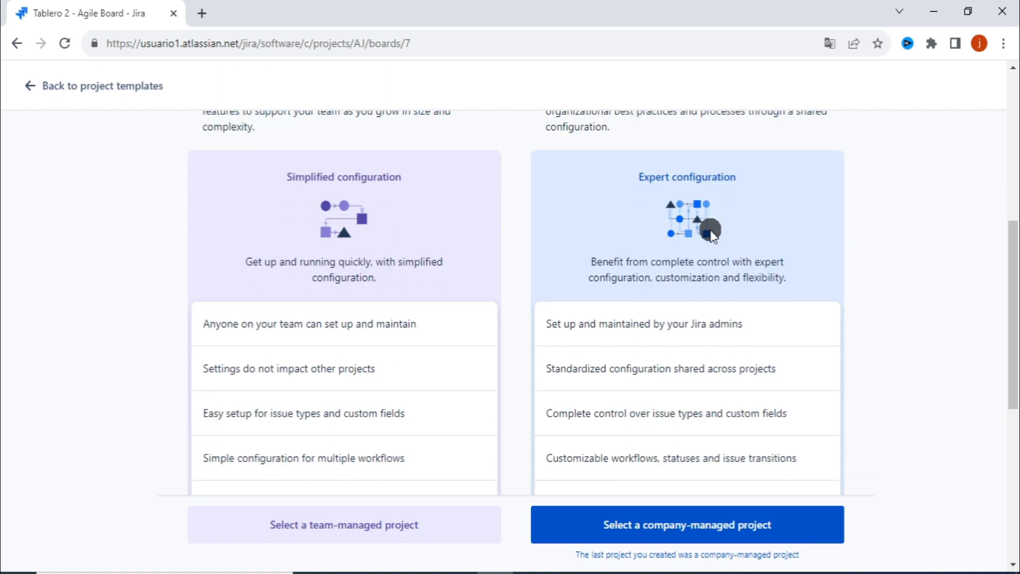
{"action": "scroll", "coordinate": [714, 274], "scroll_direction": "down", "scroll_amount": 8}
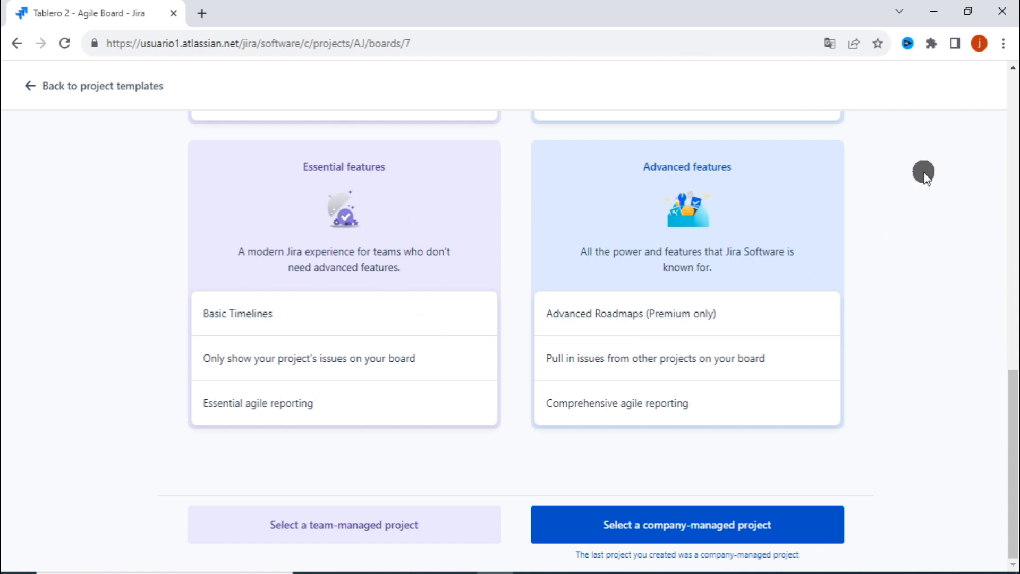
{"action": "scroll", "coordinate": [601, 319], "scroll_direction": "up", "scroll_amount": 1}
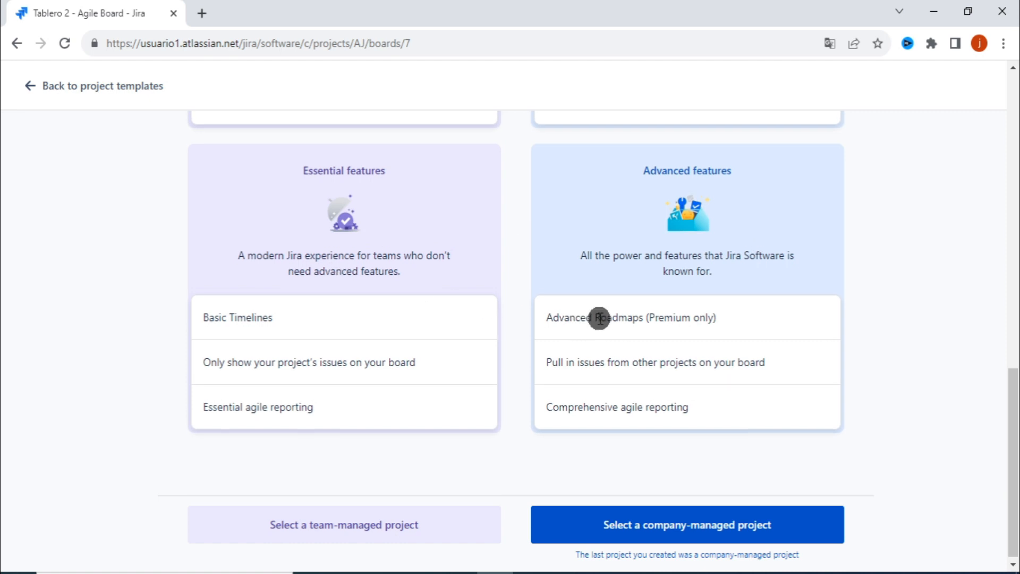
{"action": "scroll", "coordinate": [599, 319], "scroll_direction": "up", "scroll_amount": 5}
{"action": "scroll", "coordinate": [815, 319], "scroll_direction": "down", "scroll_amount": 1}
{"action": "scroll", "coordinate": [816, 319], "scroll_direction": "down", "scroll_amount": 4}
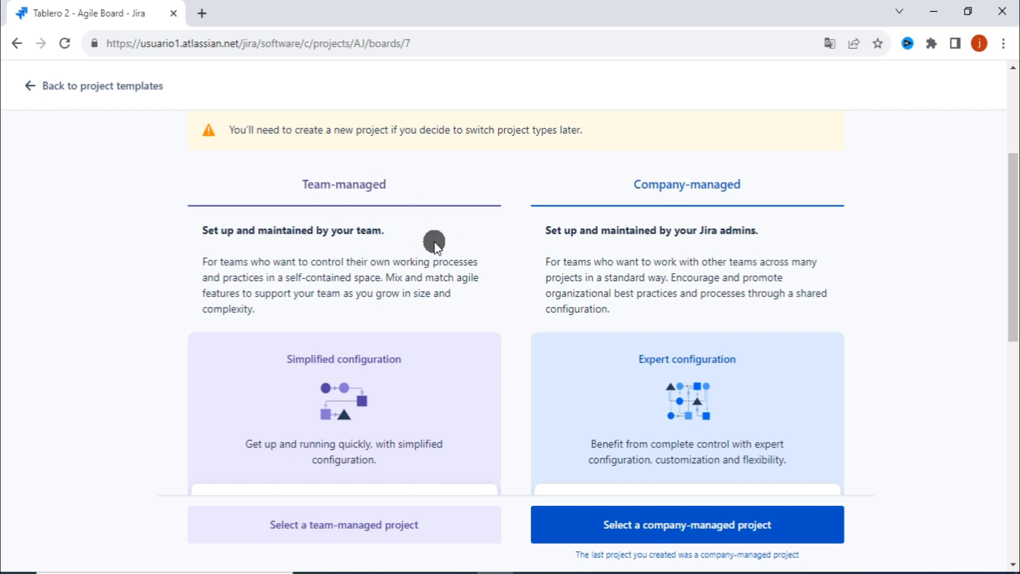
Step: Compare the team-managed and company-managed project types again, from who maintains them to their configuration options
{"action": "scroll", "coordinate": [435, 243], "scroll_direction": "down", "scroll_amount": 1}
{"action": "scroll", "coordinate": [434, 244], "scroll_direction": "down", "scroll_amount": 4}
{"action": "scroll", "coordinate": [434, 244], "scroll_direction": "down", "scroll_amount": 1}
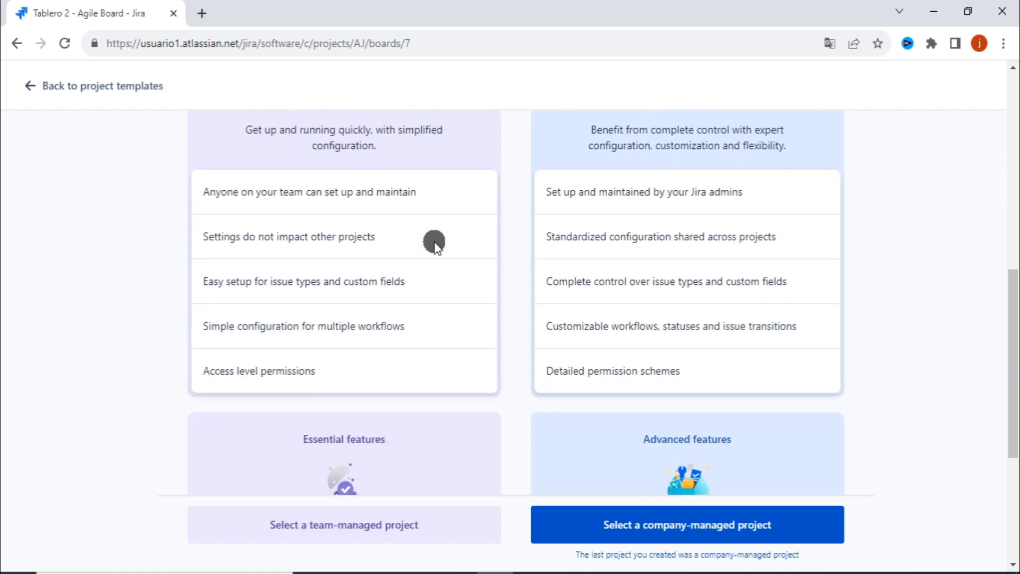
{"action": "scroll", "coordinate": [434, 243], "scroll_direction": "up", "scroll_amount": 6}
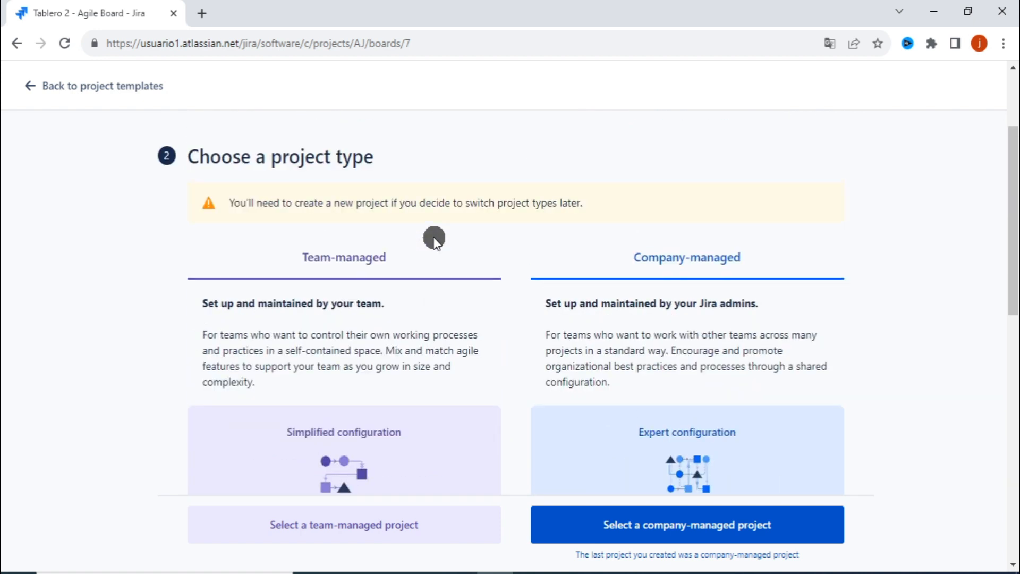
{"action": "scroll", "coordinate": [407, 355], "scroll_direction": "down", "scroll_amount": 1}
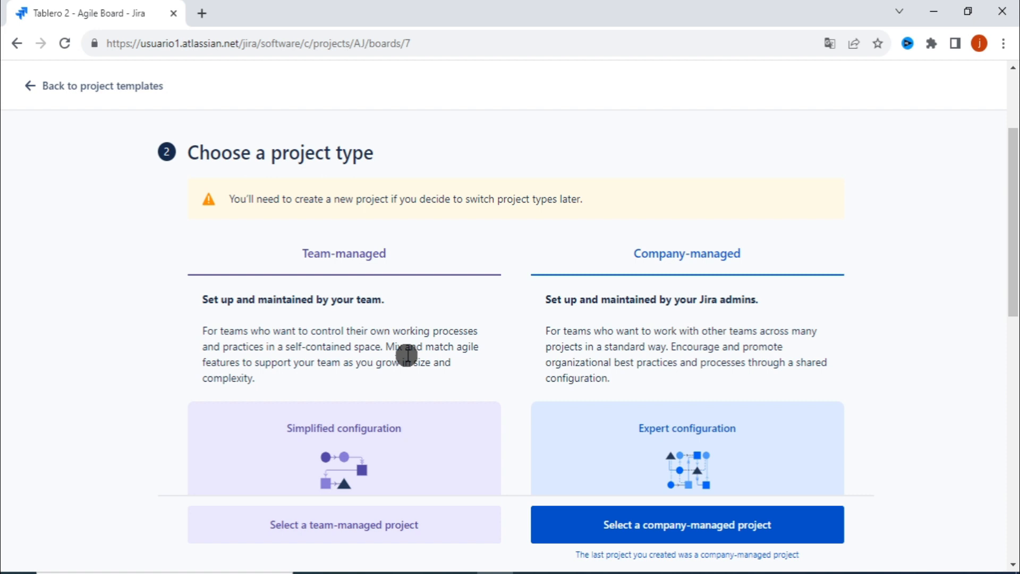
{"action": "scroll", "coordinate": [407, 354], "scroll_direction": "down", "scroll_amount": 2}
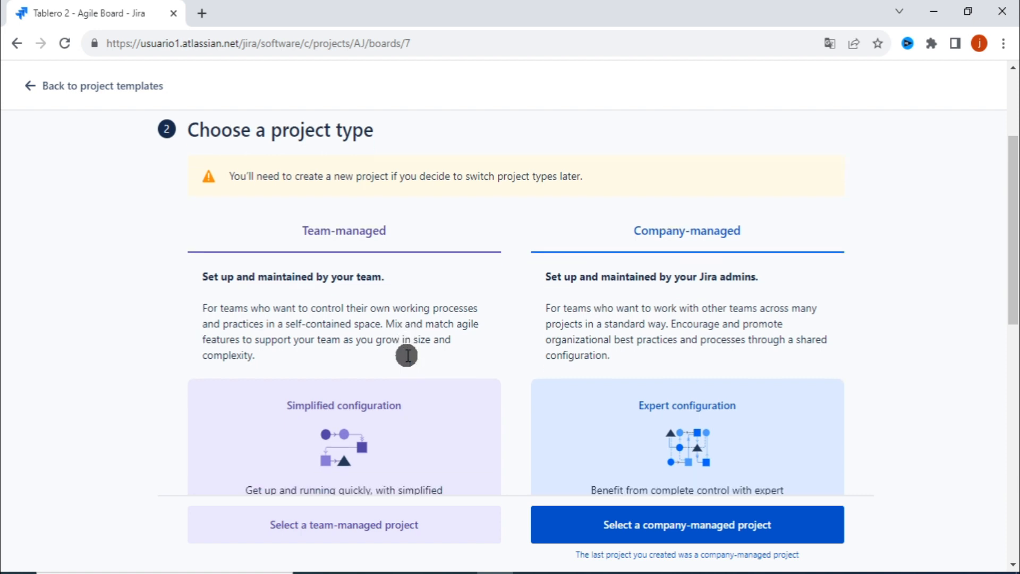
{"action": "scroll", "coordinate": [420, 322], "scroll_direction": "up", "scroll_amount": 1}
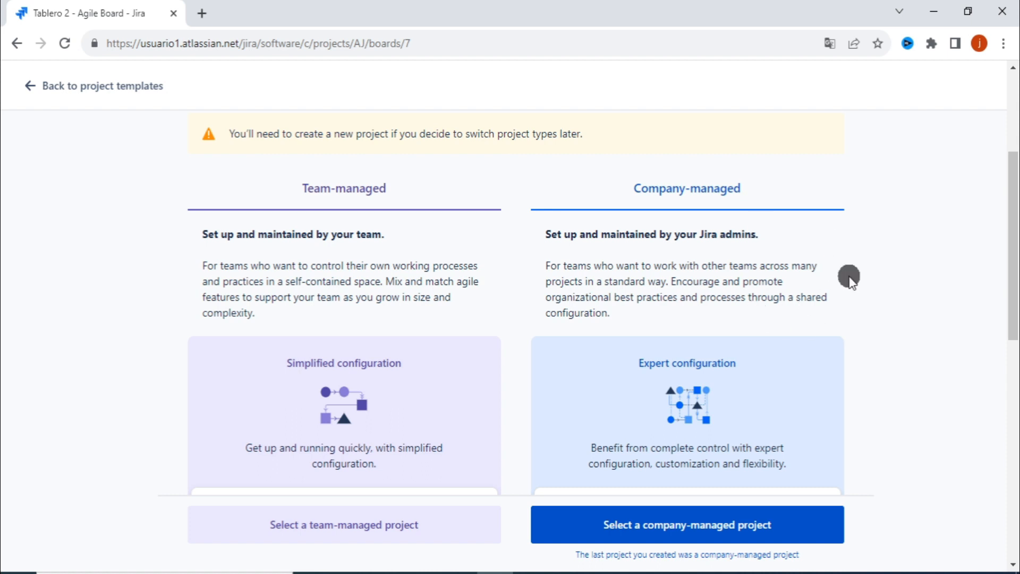
{"action": "scroll", "coordinate": [847, 278], "scroll_direction": "down", "scroll_amount": 5}
{"action": "scroll", "coordinate": [825, 215], "scroll_direction": "up", "scroll_amount": 5}
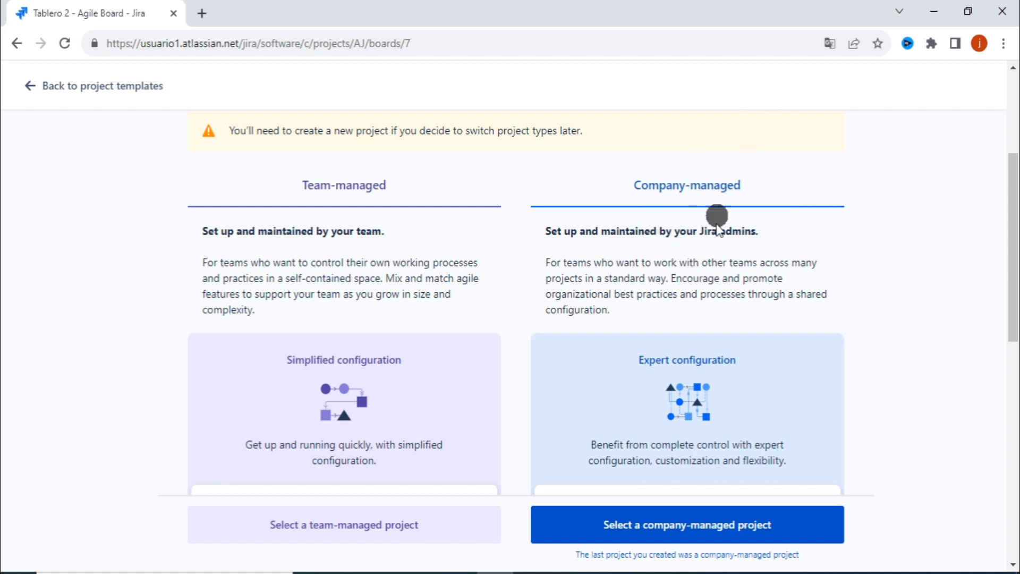
Step: Choose the company-managed project type and name the new project Bank
{"action": "scroll", "coordinate": [734, 360], "scroll_direction": "down", "scroll_amount": 2}
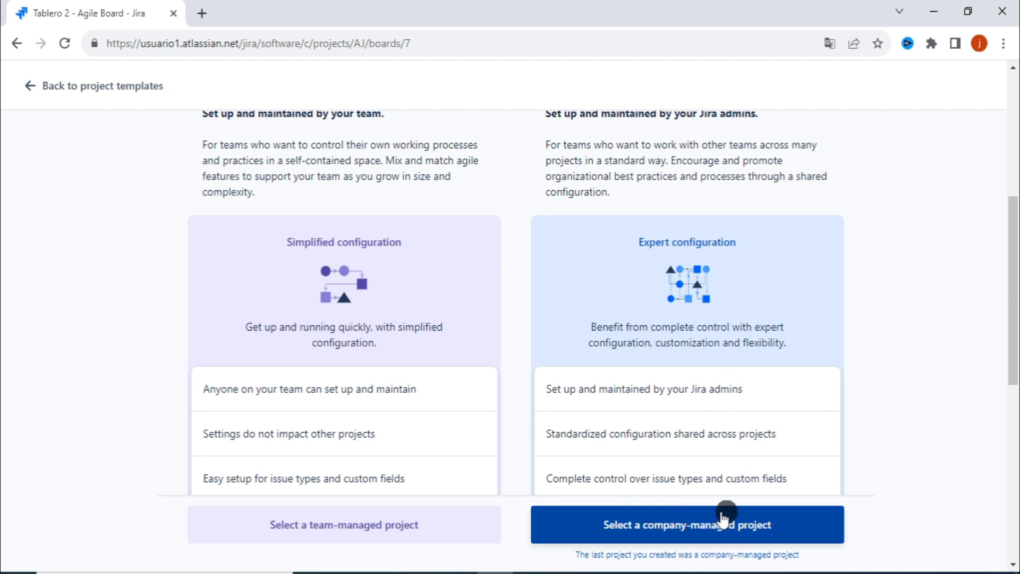
{"action": "left_click", "coordinate": [677, 537]}
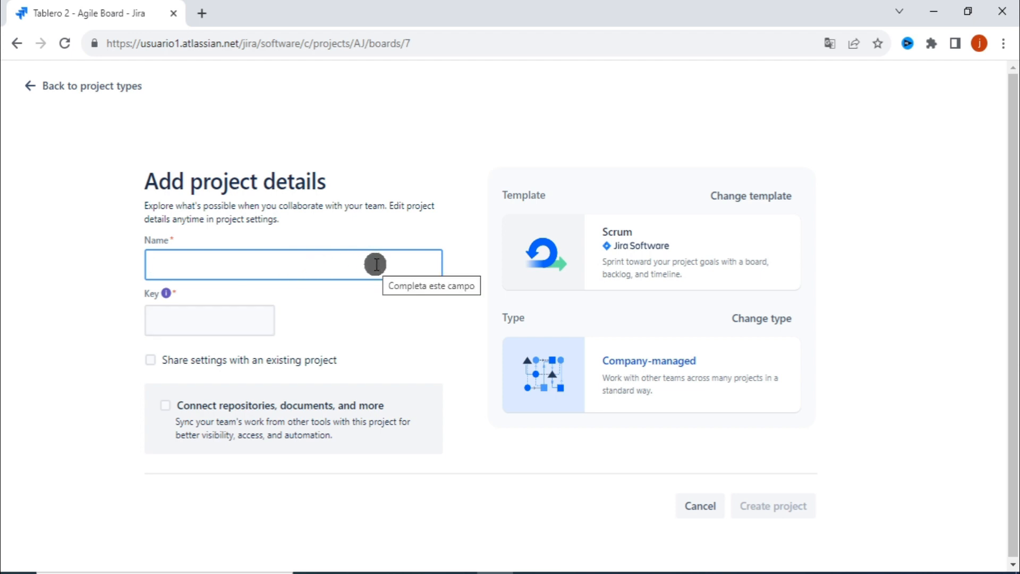
{"action": "type", "text": "Bank"}
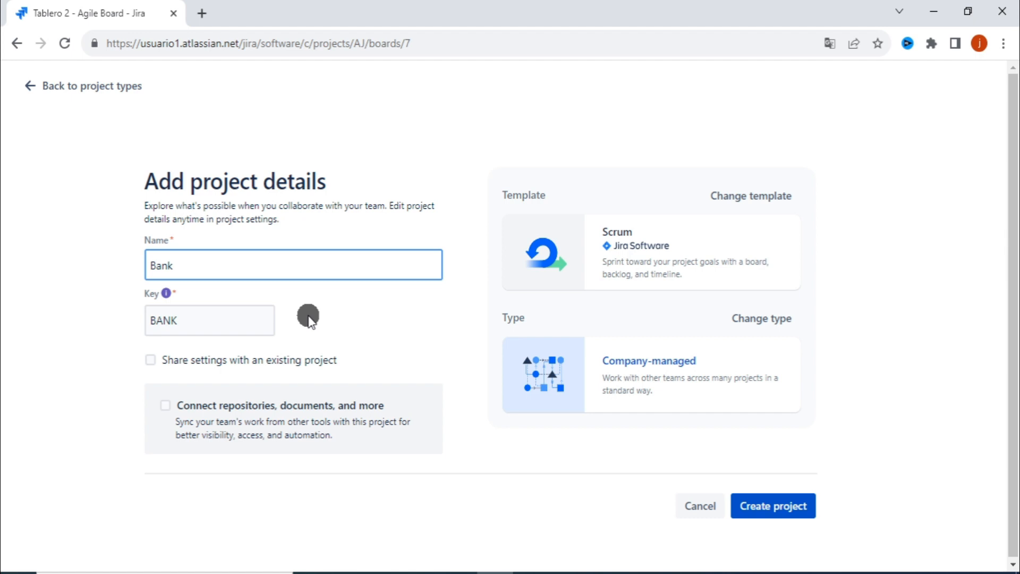
{"action": "type", "text": "Web"}
{"action": "key", "text": "BackSpace"}
{"action": "key", "text": "BackSpace"}
{"action": "key", "text": "BackSpace"}
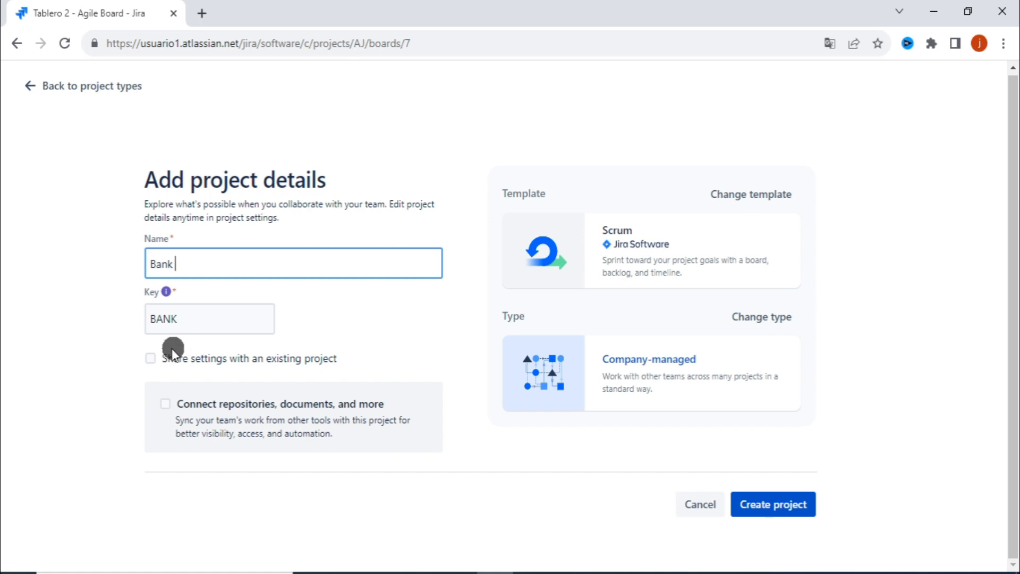
Step: Try sharing settings with an existing project, browse the projects offered, and turn the sharing option back off
{"action": "left_click", "coordinate": [151, 360]}
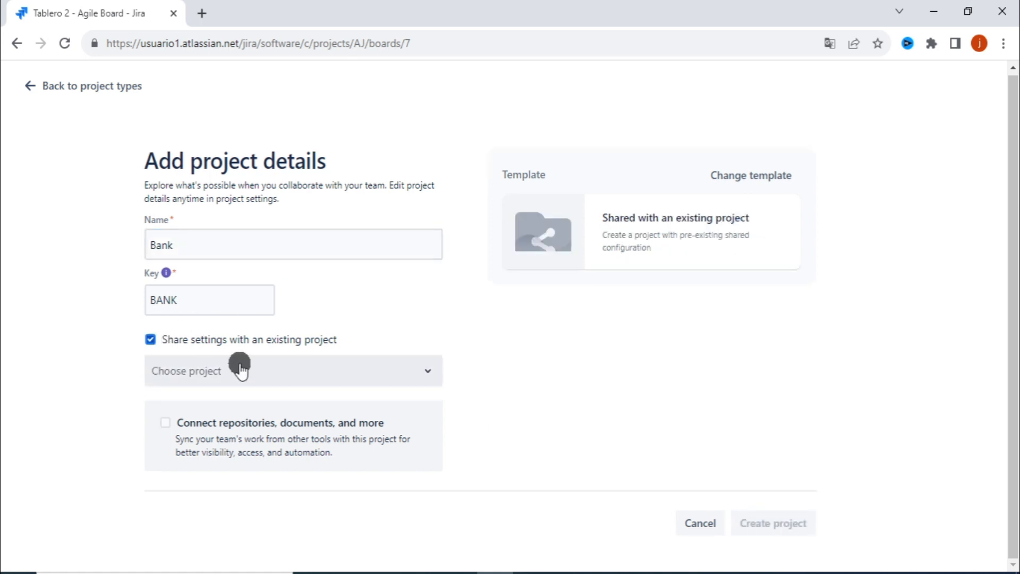
{"action": "left_click", "coordinate": [428, 371]}
{"action": "scroll", "coordinate": [350, 460], "scroll_direction": "down", "scroll_amount": 4}
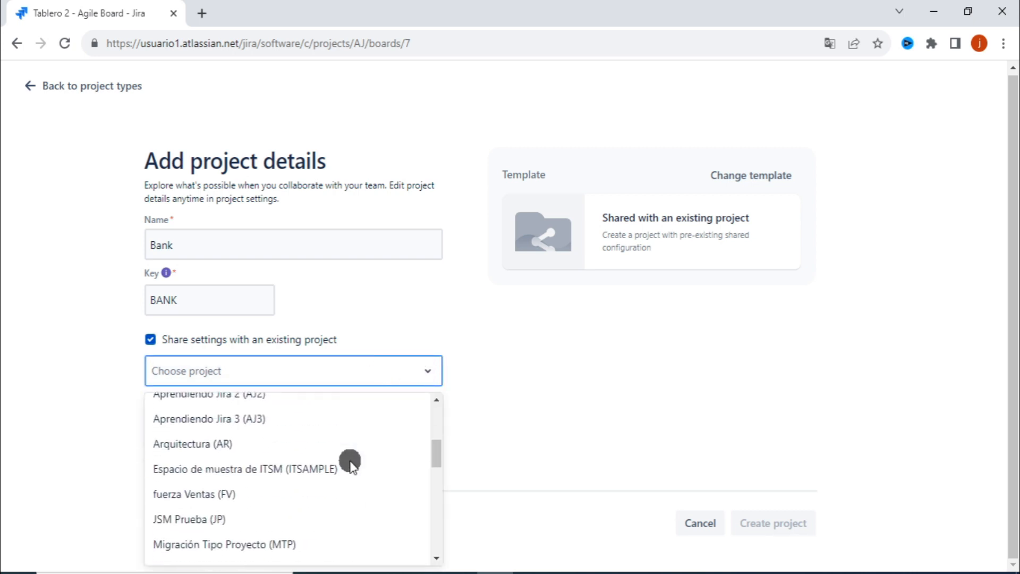
{"action": "scroll", "coordinate": [351, 461], "scroll_direction": "up", "scroll_amount": 4}
{"action": "scroll", "coordinate": [349, 461], "scroll_direction": "down", "scroll_amount": 5}
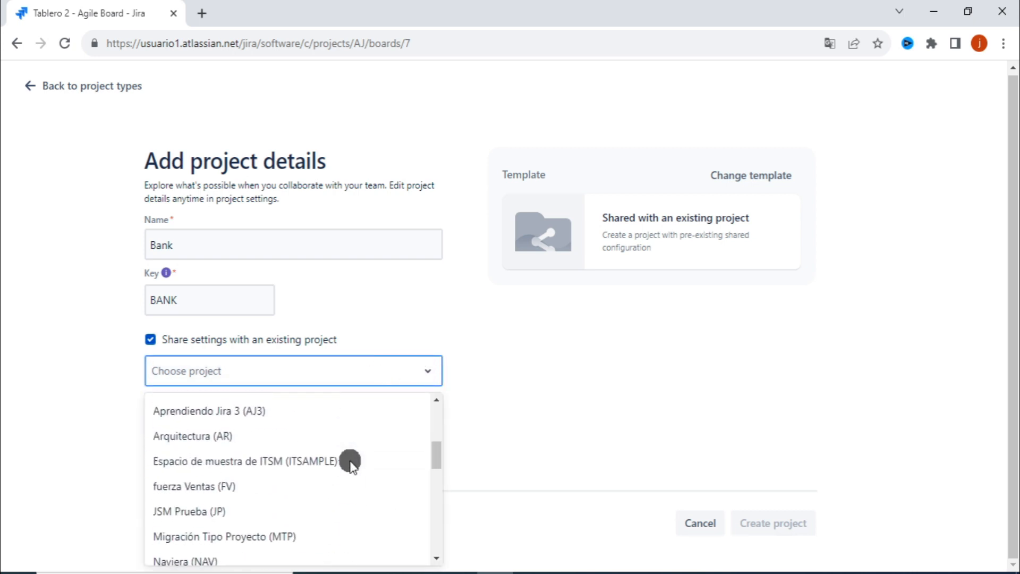
{"action": "scroll", "coordinate": [350, 461], "scroll_direction": "up", "scroll_amount": 5}
{"action": "scroll", "coordinate": [388, 426], "scroll_direction": "down", "scroll_amount": 5}
{"action": "scroll", "coordinate": [388, 425], "scroll_direction": "up", "scroll_amount": 5}
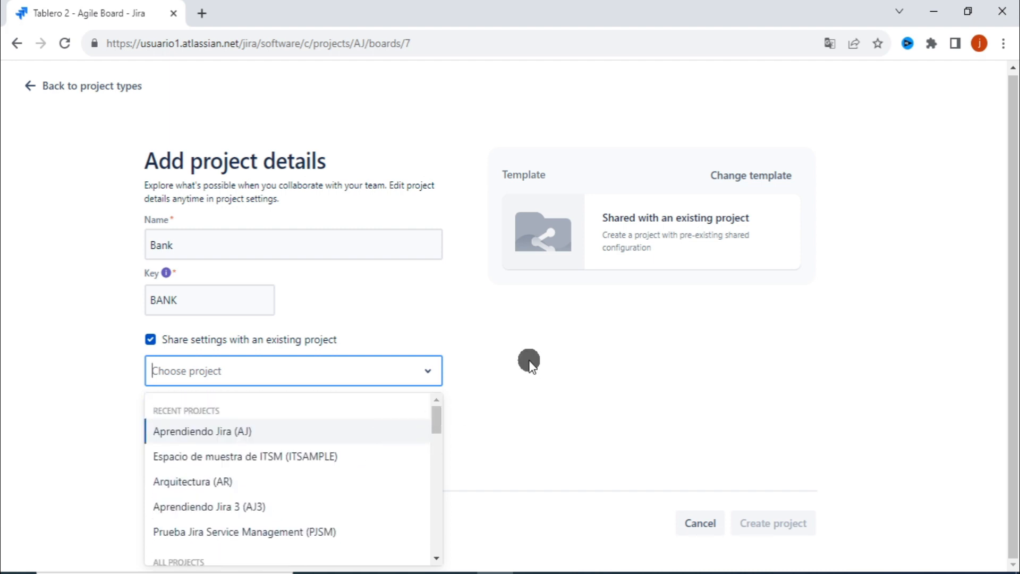
{"action": "left_click", "coordinate": [478, 348]}
{"action": "left_click", "coordinate": [155, 346]}
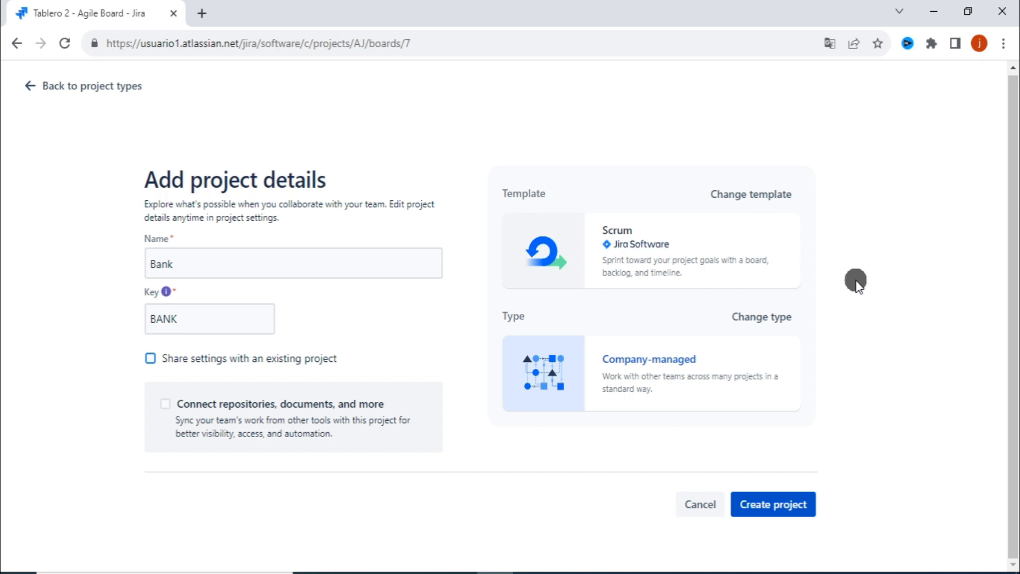
Step: Create the Bank project and look over the sections available in its navigation
{"action": "left_click", "coordinate": [785, 505]}
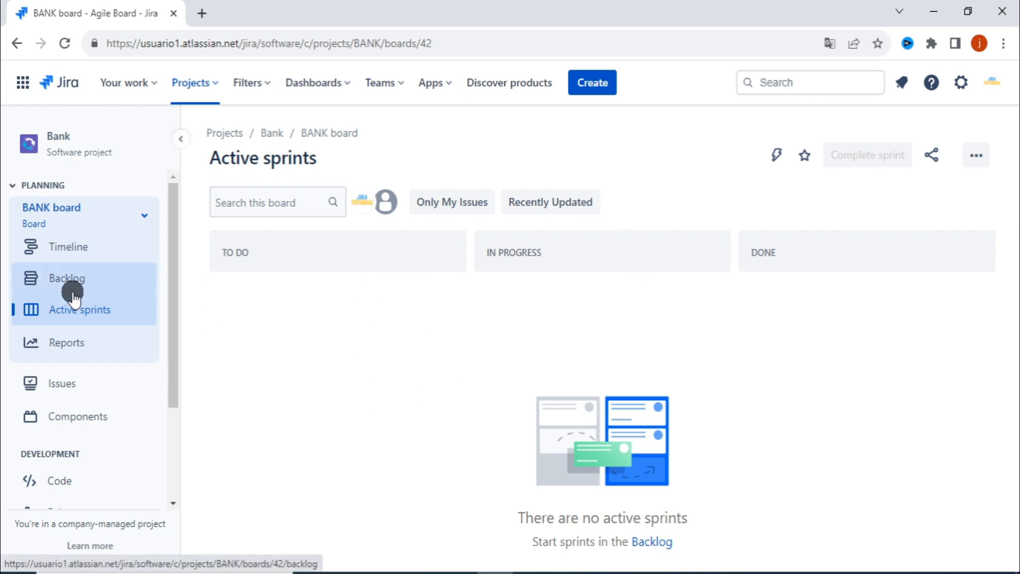
{"action": "scroll", "coordinate": [71, 290], "scroll_direction": "down", "scroll_amount": 3}
{"action": "scroll", "coordinate": [73, 292], "scroll_direction": "up", "scroll_amount": 3}
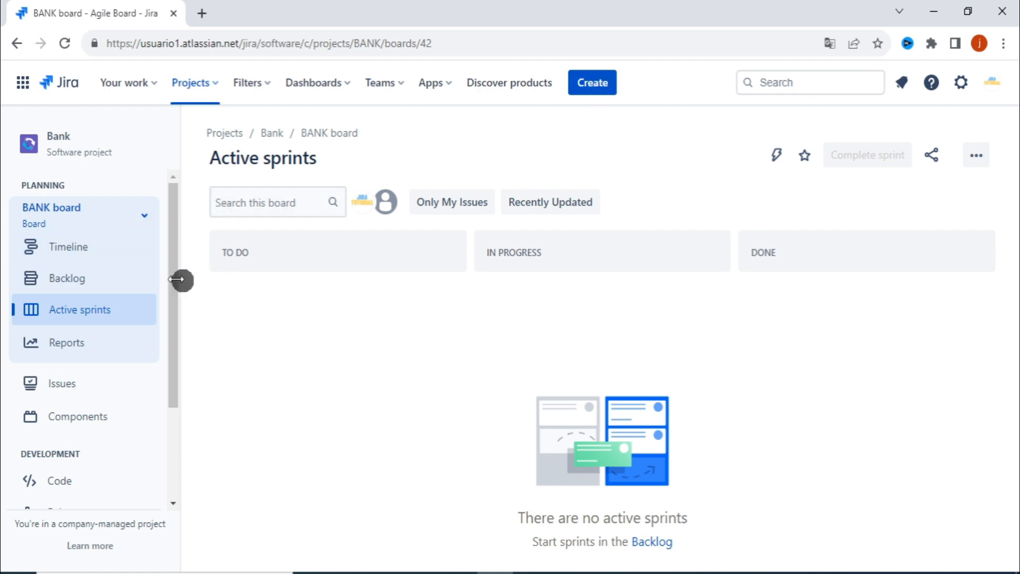
Step: Open the Bank project's backlog and review its sprint and backlog areas
{"action": "left_click", "coordinate": [66, 277]}
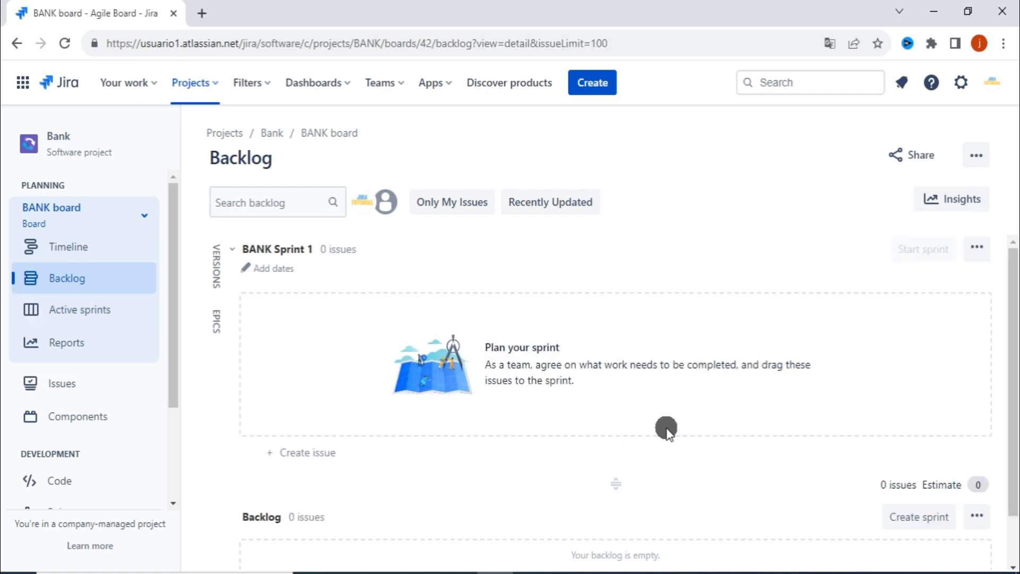
{"action": "scroll", "coordinate": [667, 428], "scroll_direction": "down", "scroll_amount": 2}
{"action": "scroll", "coordinate": [666, 428], "scroll_direction": "up", "scroll_amount": 2}
{"action": "scroll", "coordinate": [667, 428], "scroll_direction": "down", "scroll_amount": 2}
{"action": "scroll", "coordinate": [667, 429], "scroll_direction": "up", "scroll_amount": 2}
{"action": "scroll", "coordinate": [691, 271], "scroll_direction": "down", "scroll_amount": 1}
{"action": "scroll", "coordinate": [701, 383], "scroll_direction": "up", "scroll_amount": 1}
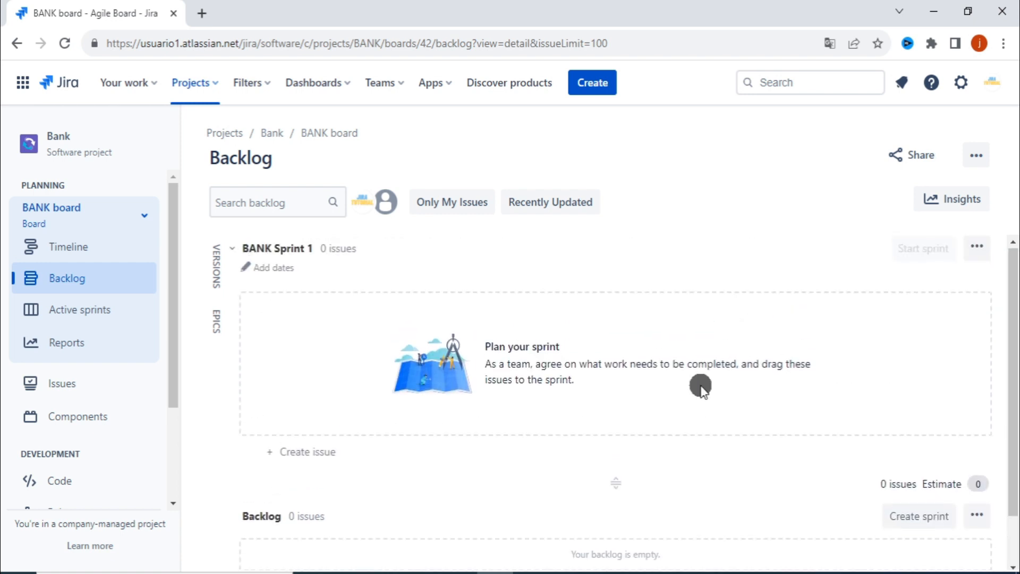
{"action": "scroll", "coordinate": [701, 384], "scroll_direction": "down", "scroll_amount": 1}
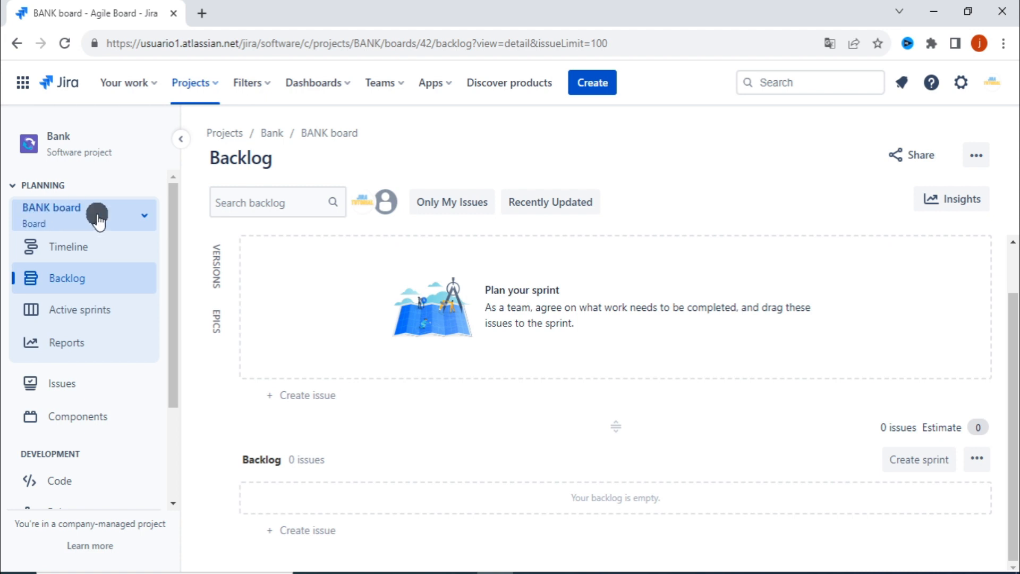
Step: Look through the boards in Bank and the boards of other projects, and close the board list
{"action": "left_click", "coordinate": [145, 211]}
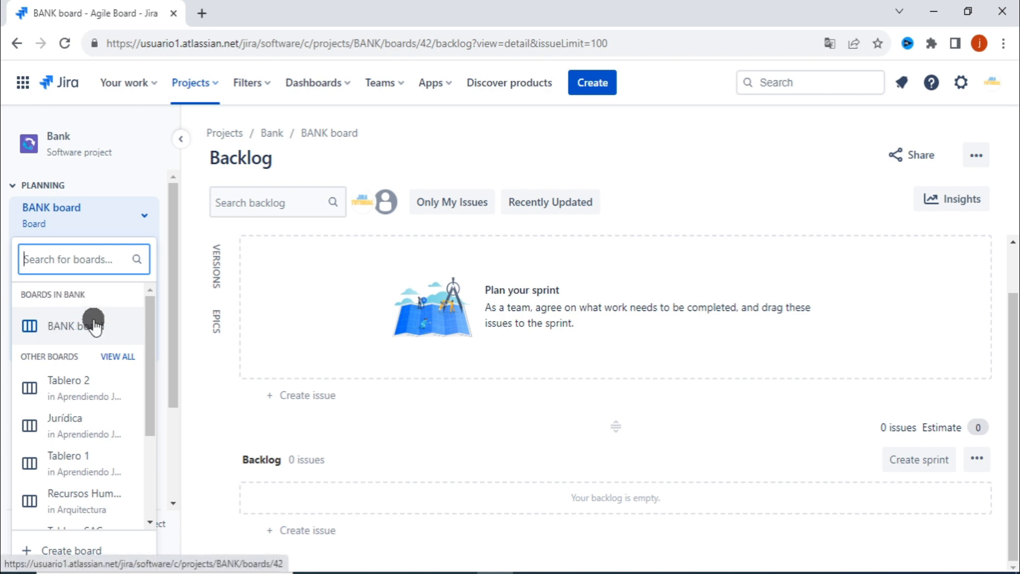
{"action": "scroll", "coordinate": [87, 374], "scroll_direction": "down", "scroll_amount": 1}
{"action": "scroll", "coordinate": [69, 347], "scroll_direction": "up", "scroll_amount": 1}
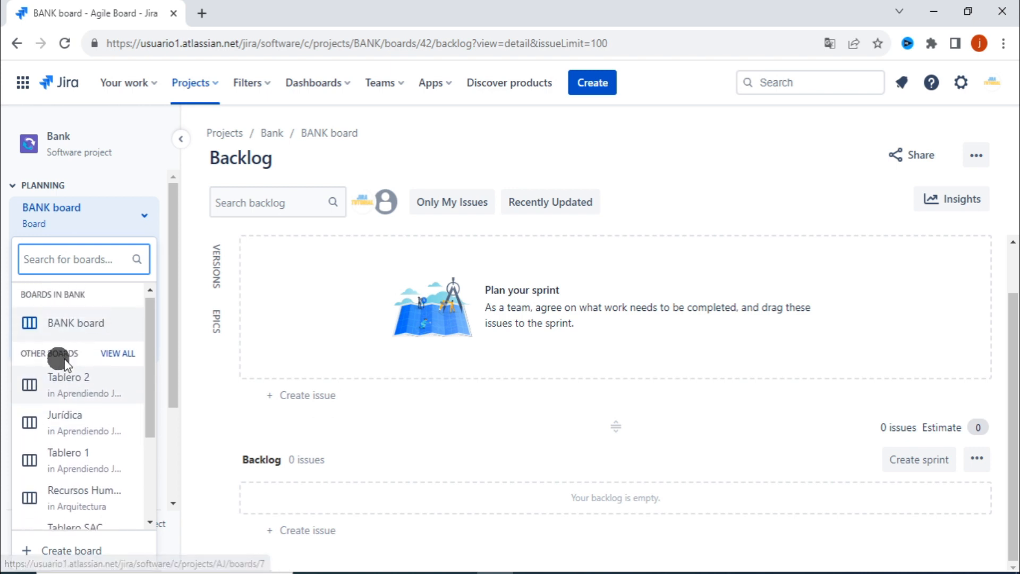
{"action": "scroll", "coordinate": [88, 402], "scroll_direction": "down", "scroll_amount": 3}
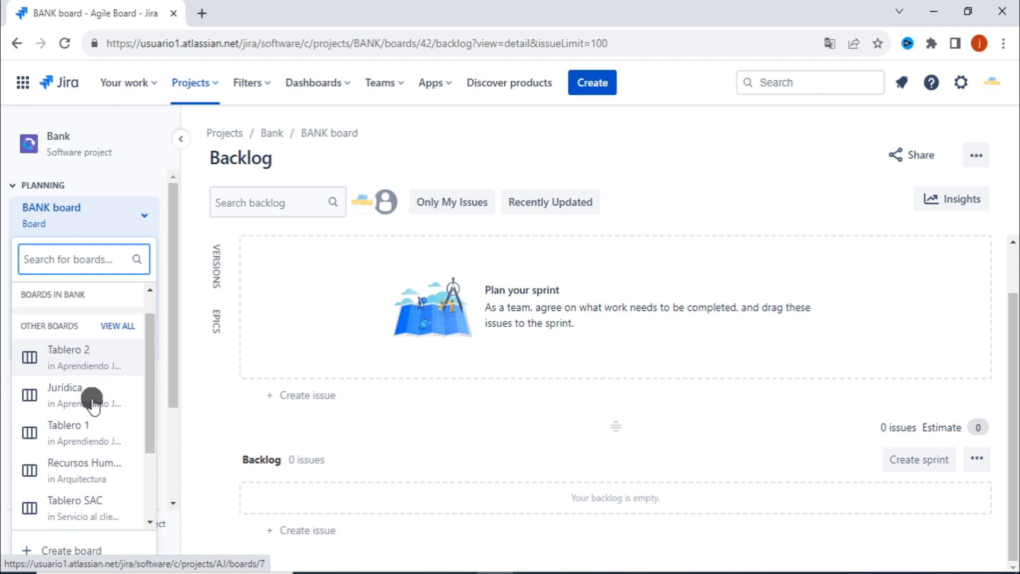
{"action": "scroll", "coordinate": [77, 434], "scroll_direction": "up", "scroll_amount": 3}
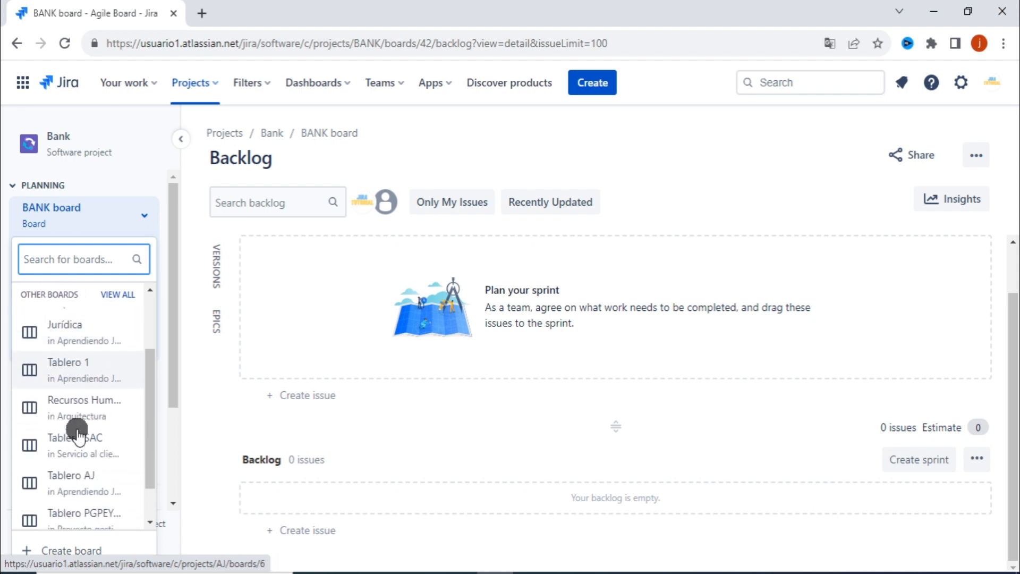
{"action": "scroll", "coordinate": [77, 434], "scroll_direction": "down", "scroll_amount": 2}
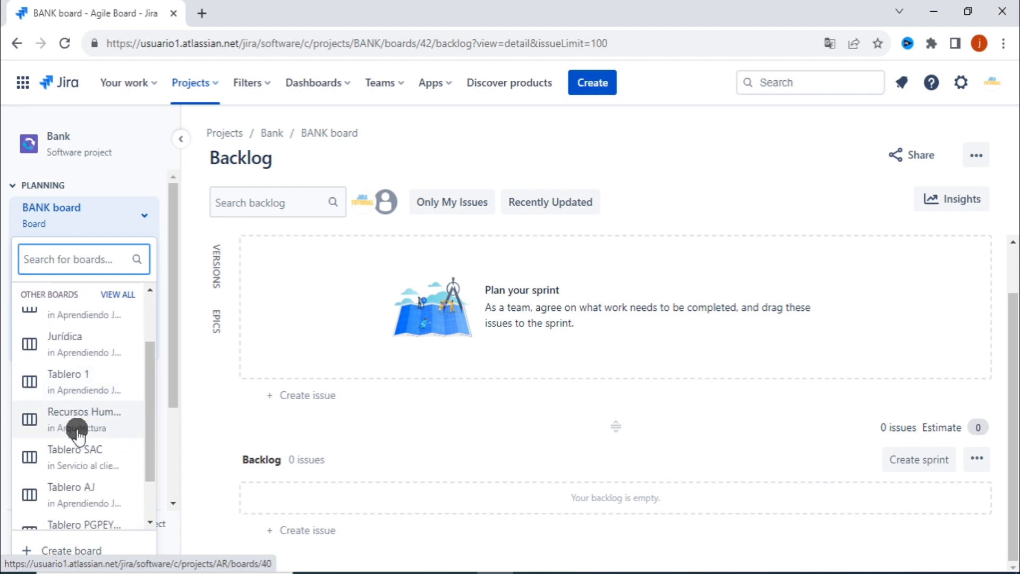
{"action": "scroll", "coordinate": [77, 433], "scroll_direction": "up", "scroll_amount": 3}
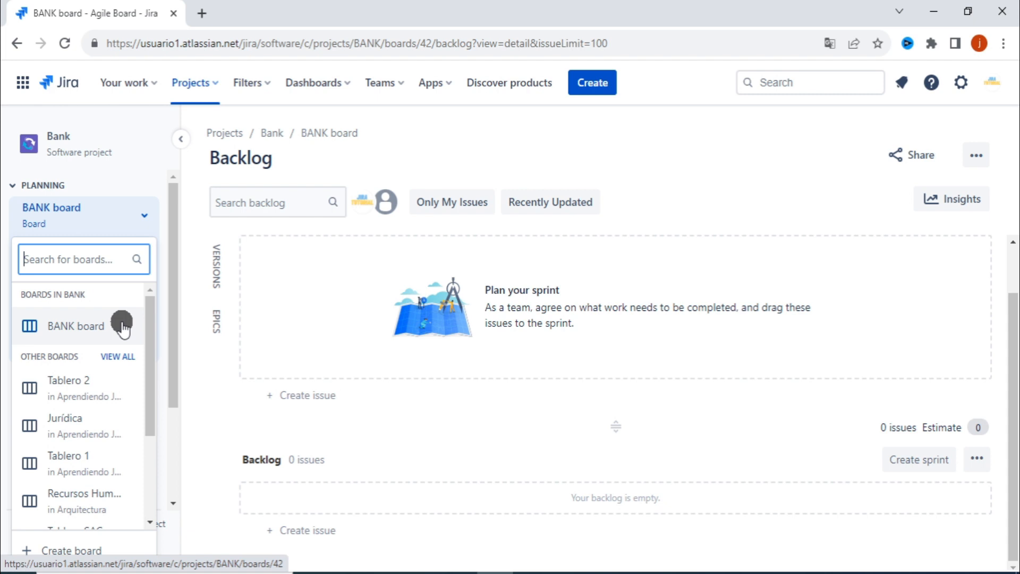
{"action": "left_click", "coordinate": [395, 396]}
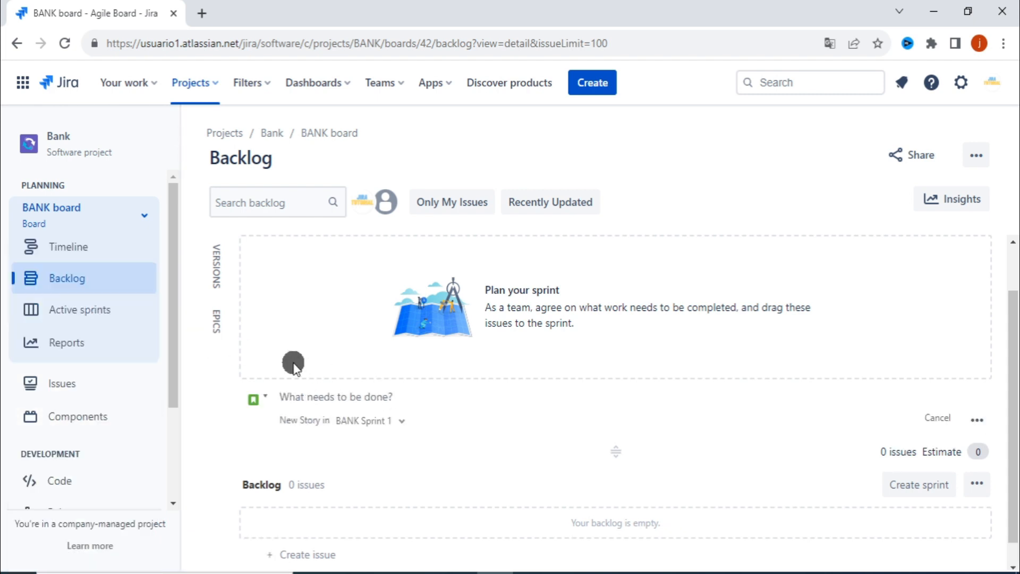
Step: Return to the active sprints board and open its board settings to review the general and filter section
{"action": "left_click", "coordinate": [75, 312]}
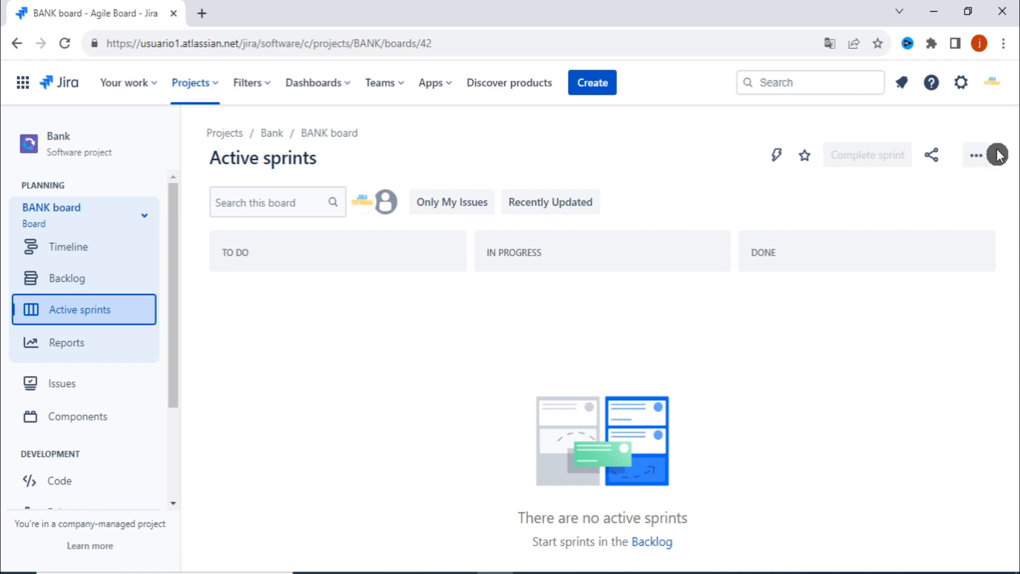
{"action": "left_click", "coordinate": [976, 155]}
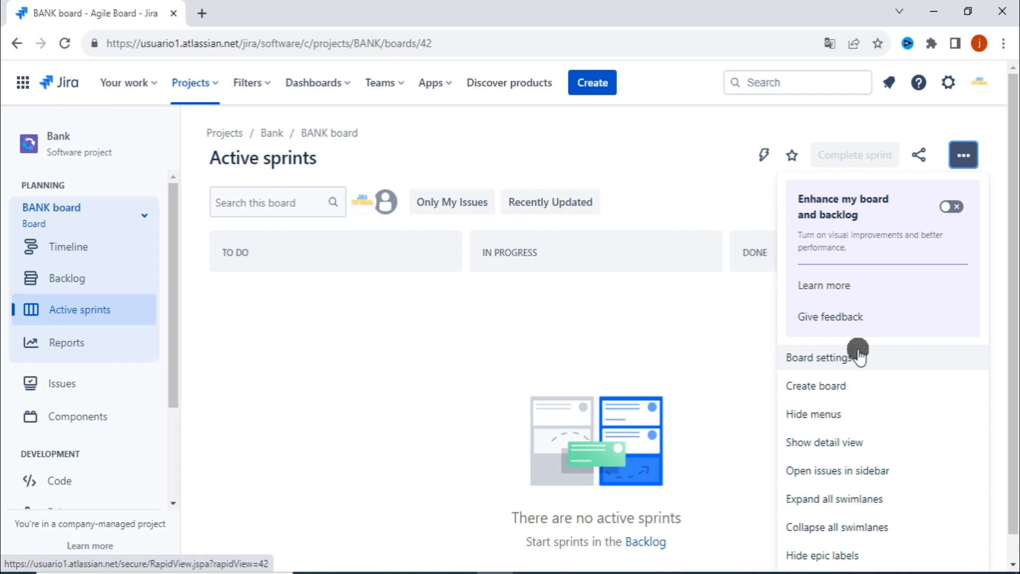
{"action": "left_click", "coordinate": [880, 364]}
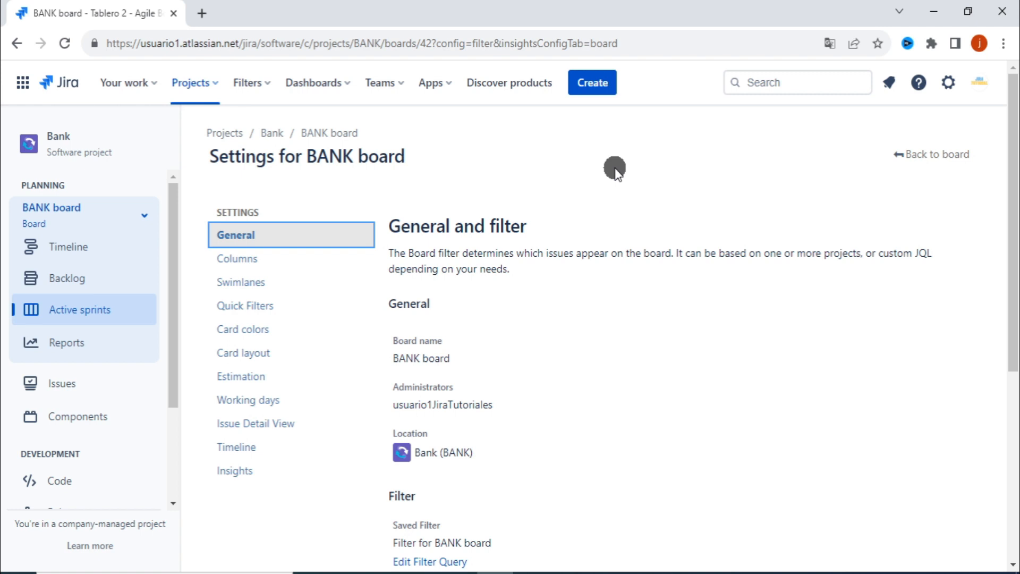
{"action": "scroll", "coordinate": [92, 268], "scroll_direction": "down", "scroll_amount": 3}
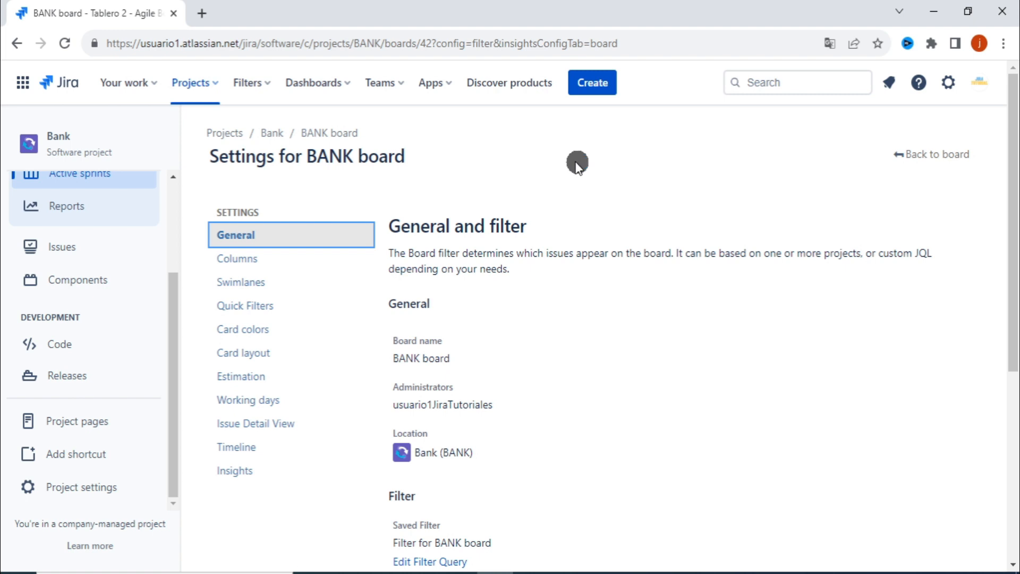
Step: Add a column named In tests with the In Progress category in the BANK board's column settings
{"action": "left_click", "coordinate": [260, 260]}
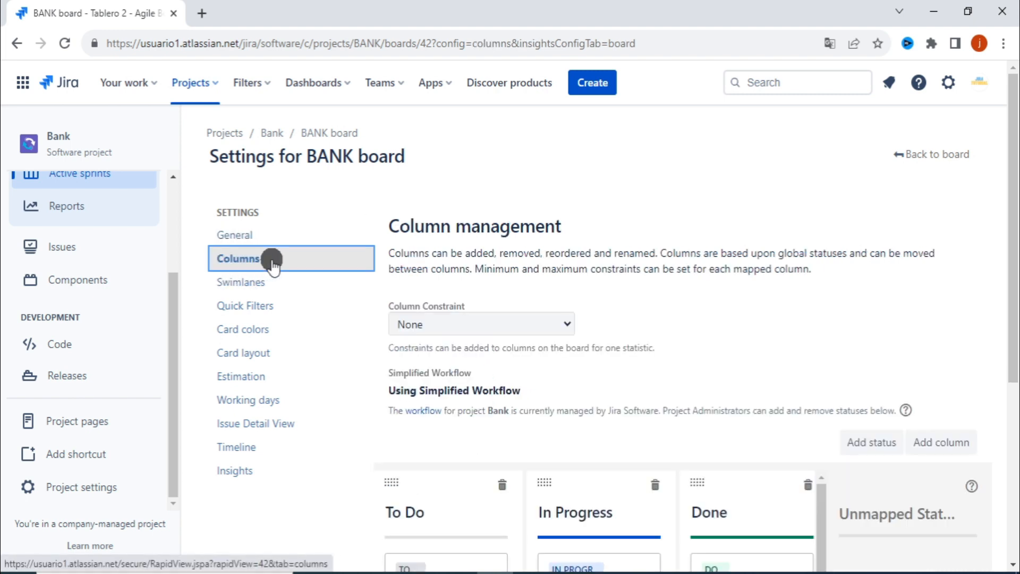
{"action": "scroll", "coordinate": [889, 336], "scroll_direction": "down", "scroll_amount": 5}
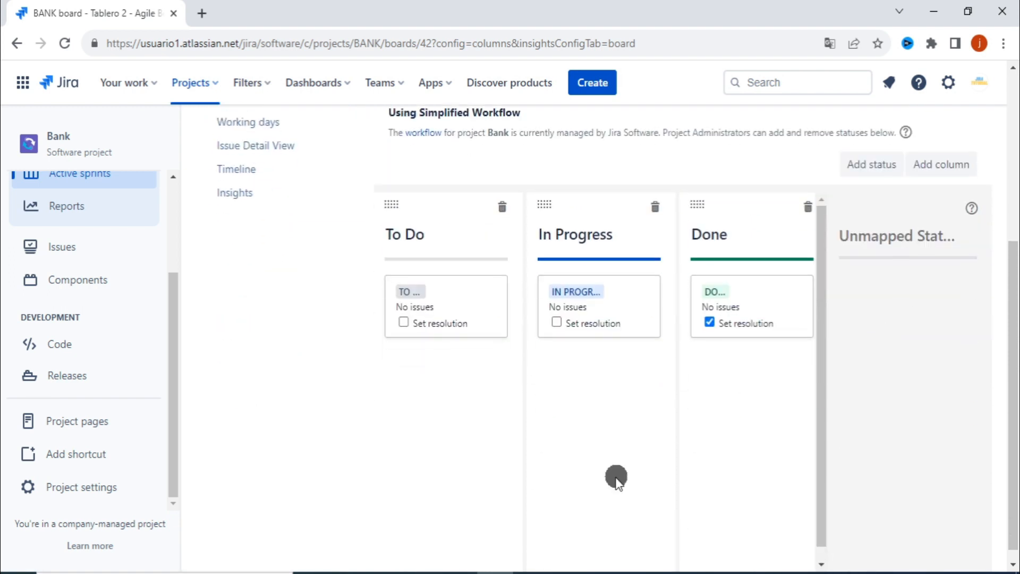
{"action": "scroll", "coordinate": [615, 478], "scroll_direction": "up", "scroll_amount": 3}
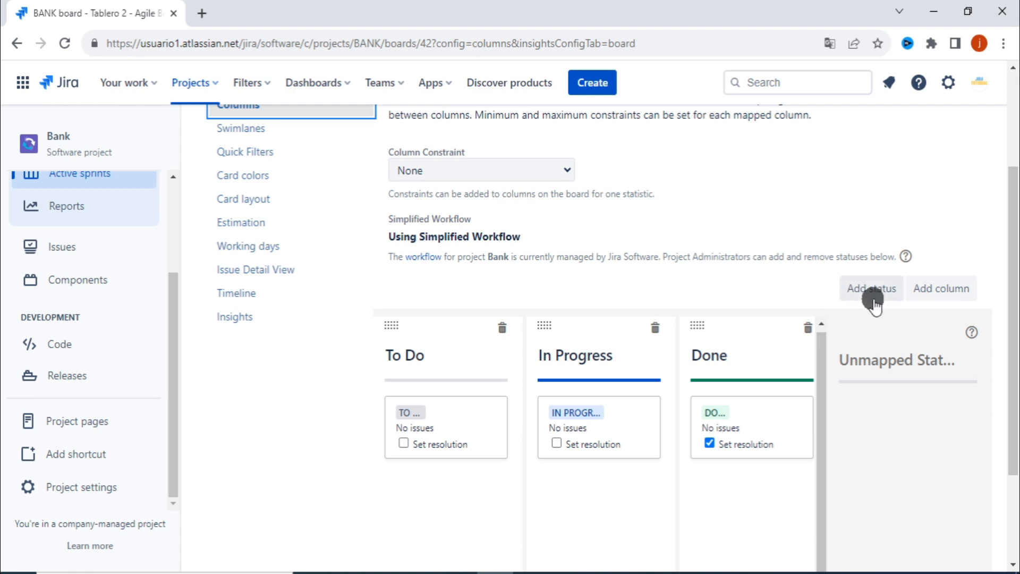
{"action": "left_click", "coordinate": [944, 287]}
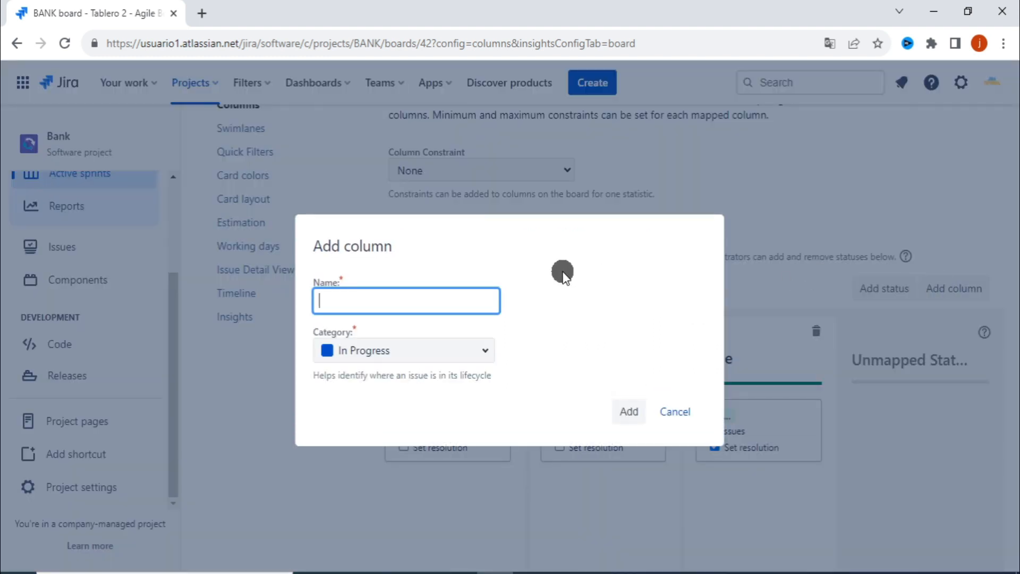
{"action": "type", "text": "In tests"}
{"action": "key", "text": "Tab"}
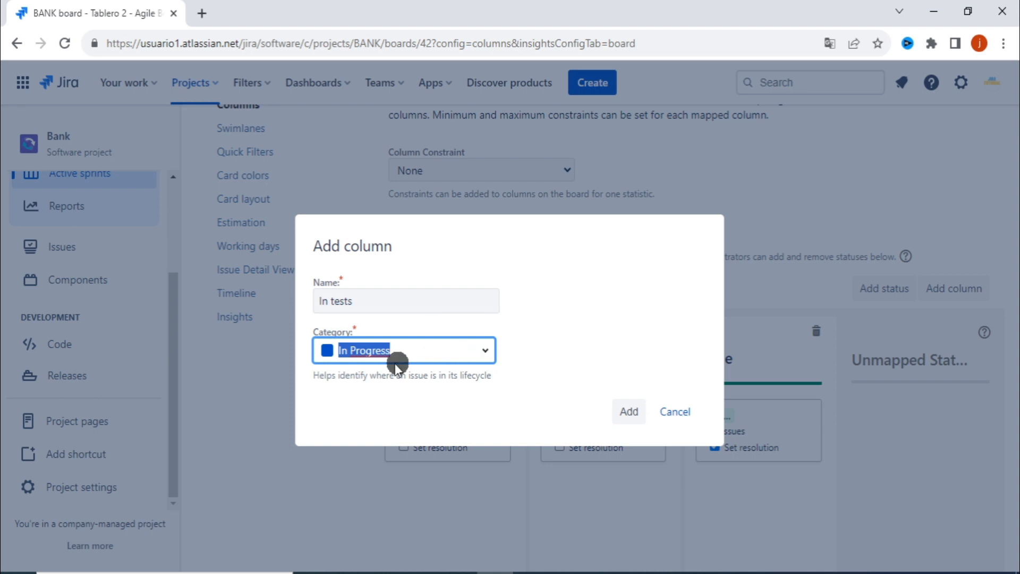
{"action": "left_click", "coordinate": [474, 353]}
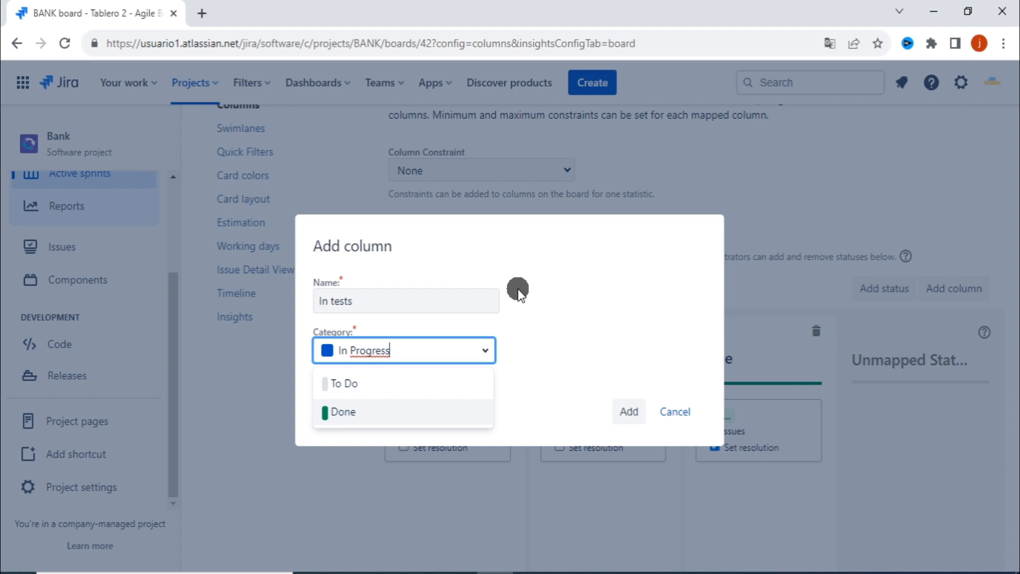
{"action": "left_click", "coordinate": [484, 351]}
{"action": "left_click", "coordinate": [484, 352]}
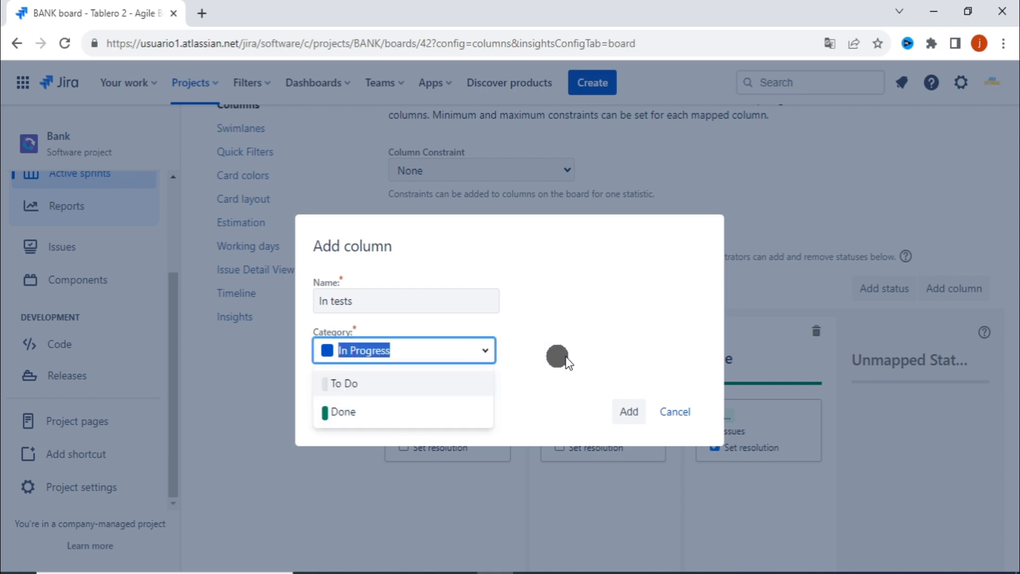
{"action": "left_click", "coordinate": [533, 340]}
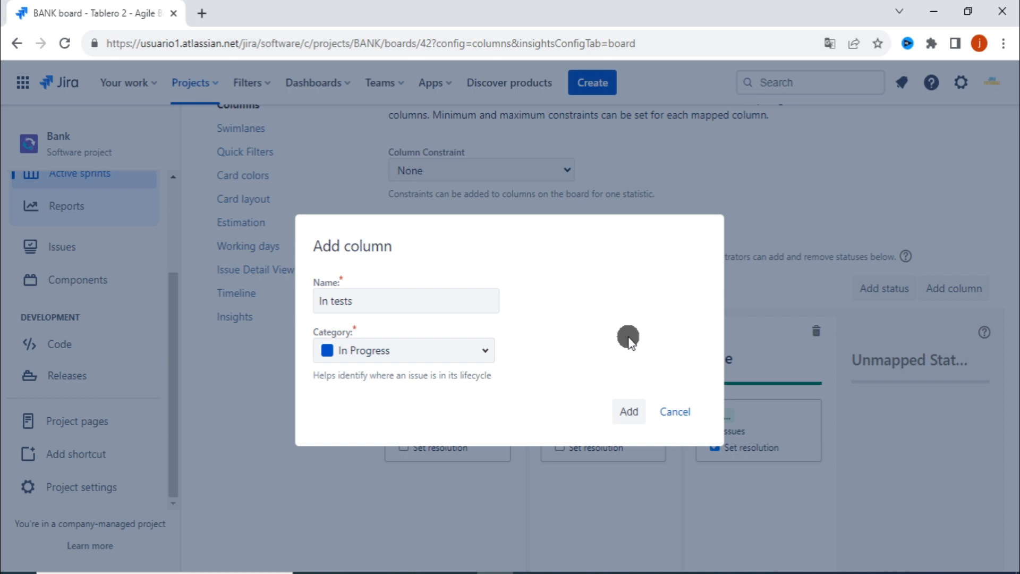
{"action": "left_click", "coordinate": [627, 412]}
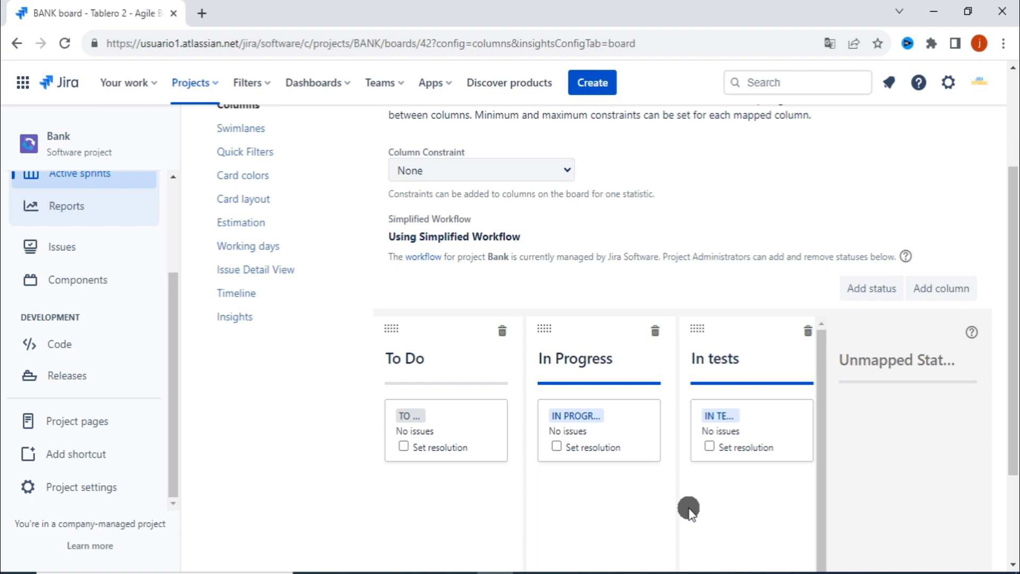
Step: Look over the board's columns and move the In tests column in front of To Do
{"action": "scroll", "coordinate": [684, 521], "scroll_direction": "right", "scroll_amount": 3}
{"action": "scroll", "coordinate": [707, 508], "scroll_direction": "right", "scroll_amount": 3}
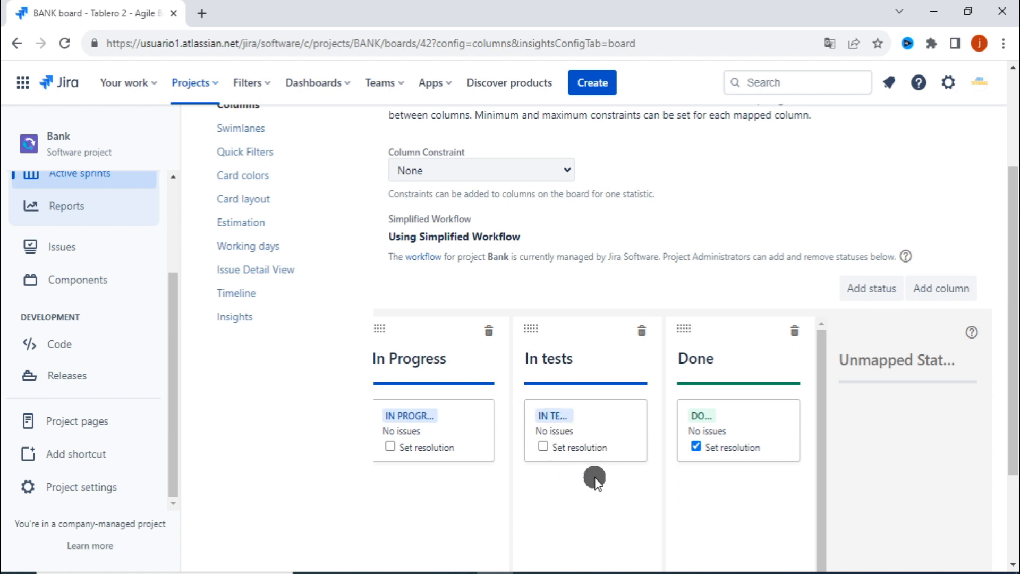
{"action": "scroll", "coordinate": [646, 513], "scroll_direction": "left", "scroll_amount": 3}
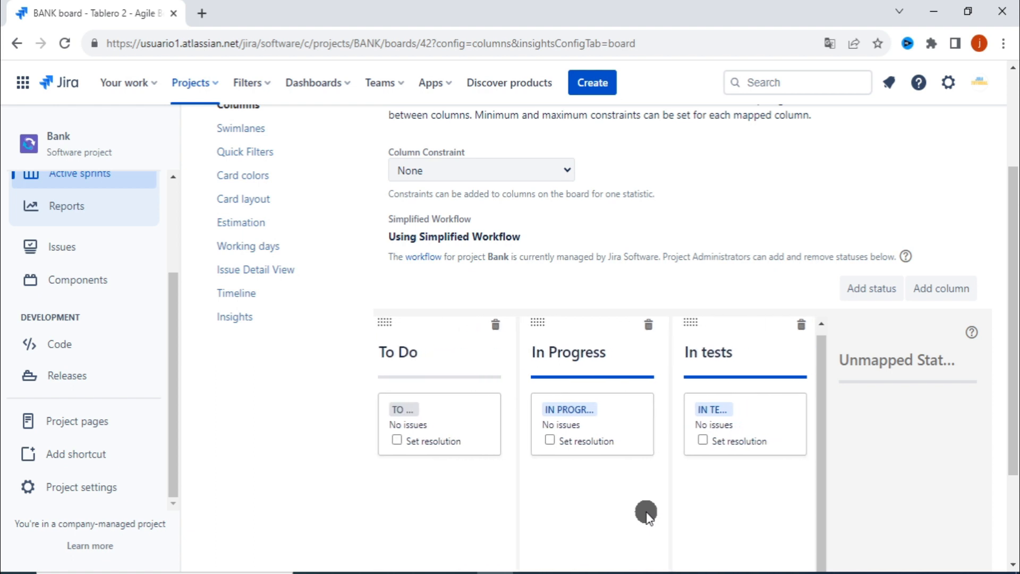
{"action": "scroll", "coordinate": [647, 513], "scroll_direction": "right", "scroll_amount": 3}
{"action": "scroll", "coordinate": [746, 503], "scroll_direction": "left", "scroll_amount": 1}
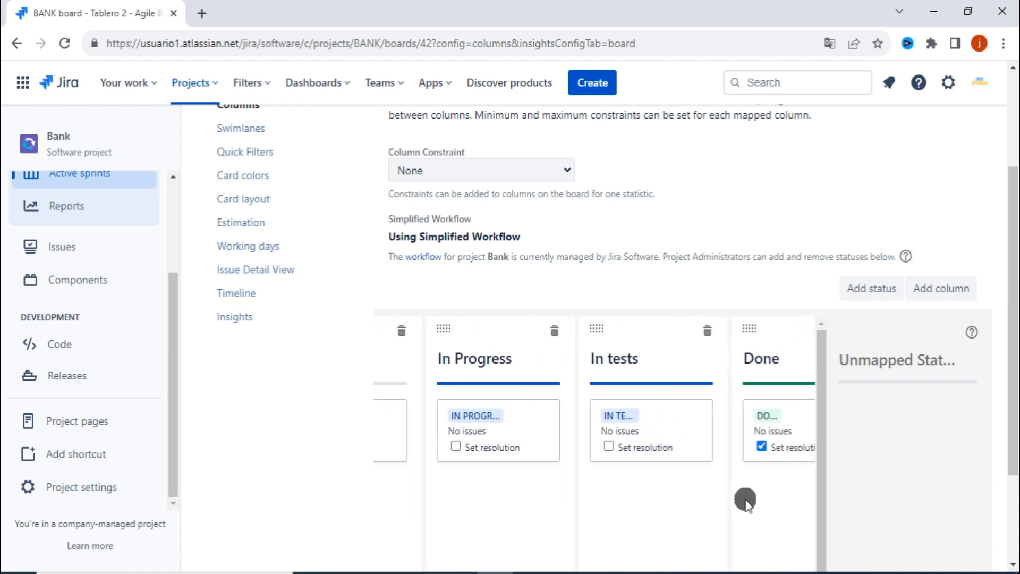
{"action": "left_click_drag", "start_coordinate": [603, 328], "coordinate": [519, 326]}
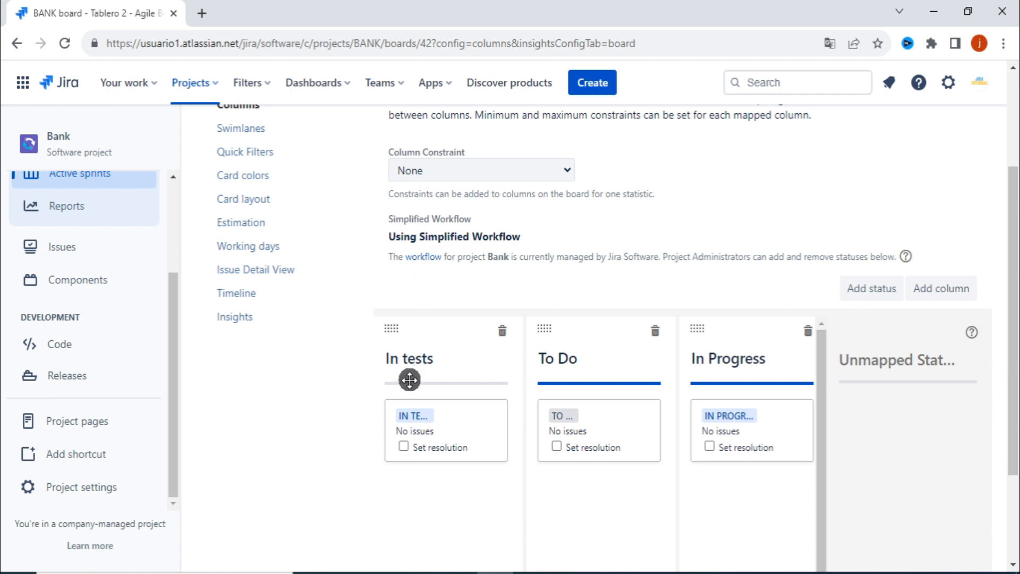
Step: Move the In tests column back between In Progress and Done, and return to the active sprints board
{"action": "scroll", "coordinate": [701, 401], "scroll_direction": "right", "scroll_amount": 1}
{"action": "scroll", "coordinate": [702, 401], "scroll_direction": "right", "scroll_amount": 3}
{"action": "scroll", "coordinate": [702, 400], "scroll_direction": "left", "scroll_amount": 3}
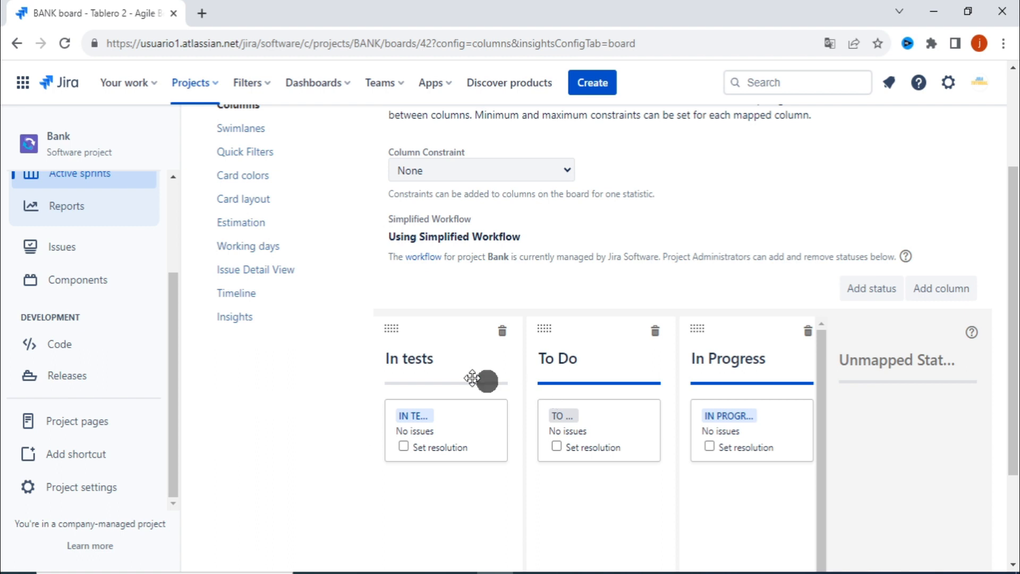
{"action": "left_click_drag", "start_coordinate": [393, 332], "coordinate": [626, 488]}
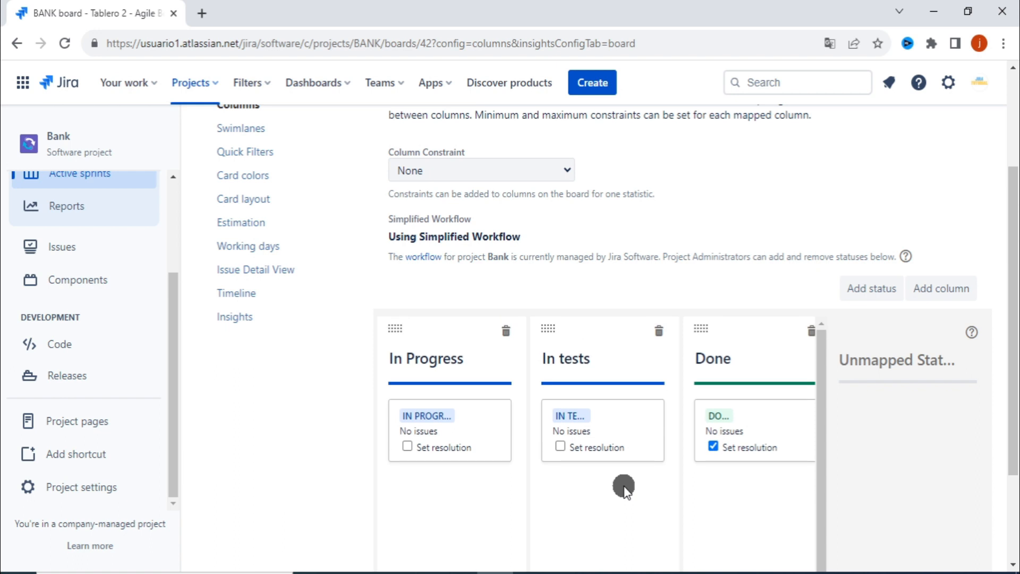
{"action": "scroll", "coordinate": [885, 252], "scroll_direction": "up", "scroll_amount": 3}
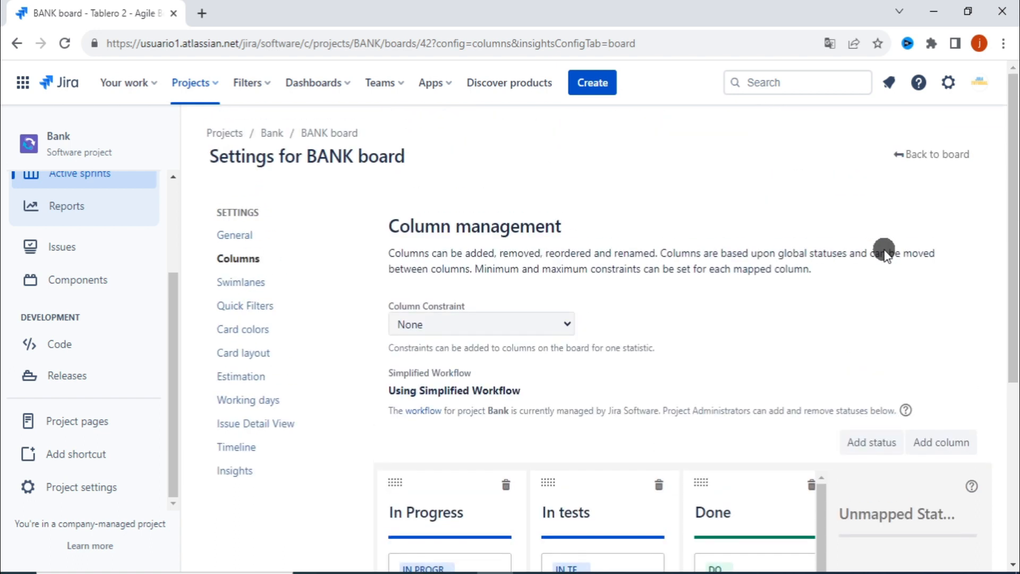
{"action": "left_click", "coordinate": [925, 157]}
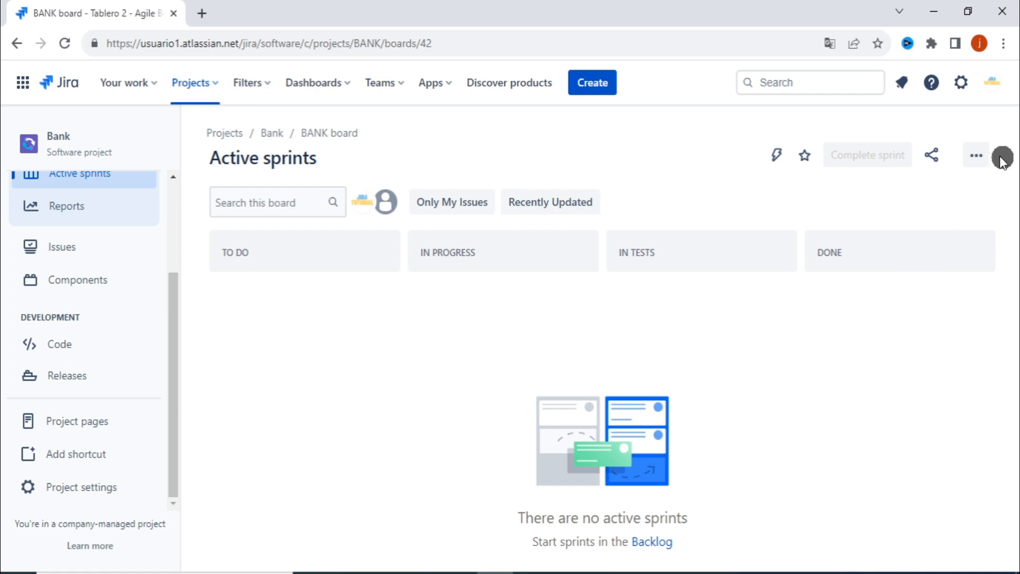
Step: Reopen the board's column settings and delete the In tests column
{"action": "left_click", "coordinate": [977, 164]}
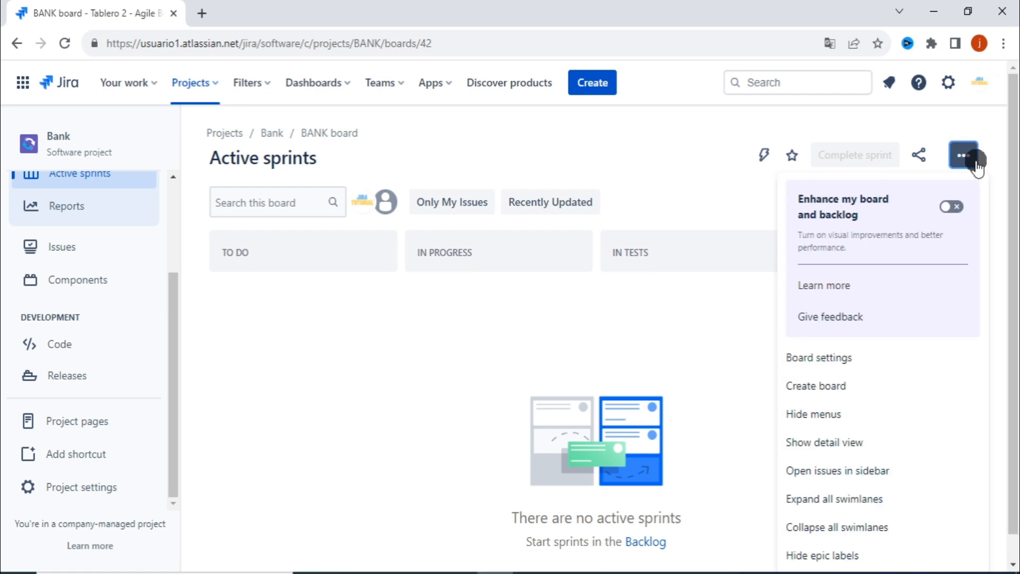
{"action": "left_click", "coordinate": [876, 363]}
{"action": "left_click", "coordinate": [229, 260]}
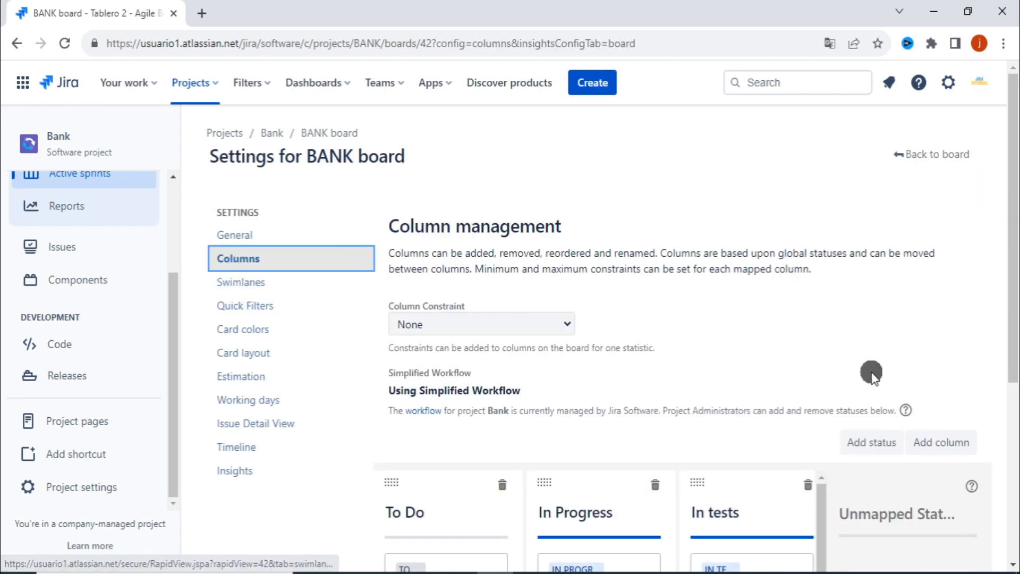
{"action": "scroll", "coordinate": [871, 372], "scroll_direction": "down", "scroll_amount": 5}
{"action": "scroll", "coordinate": [715, 406], "scroll_direction": "right", "scroll_amount": 3}
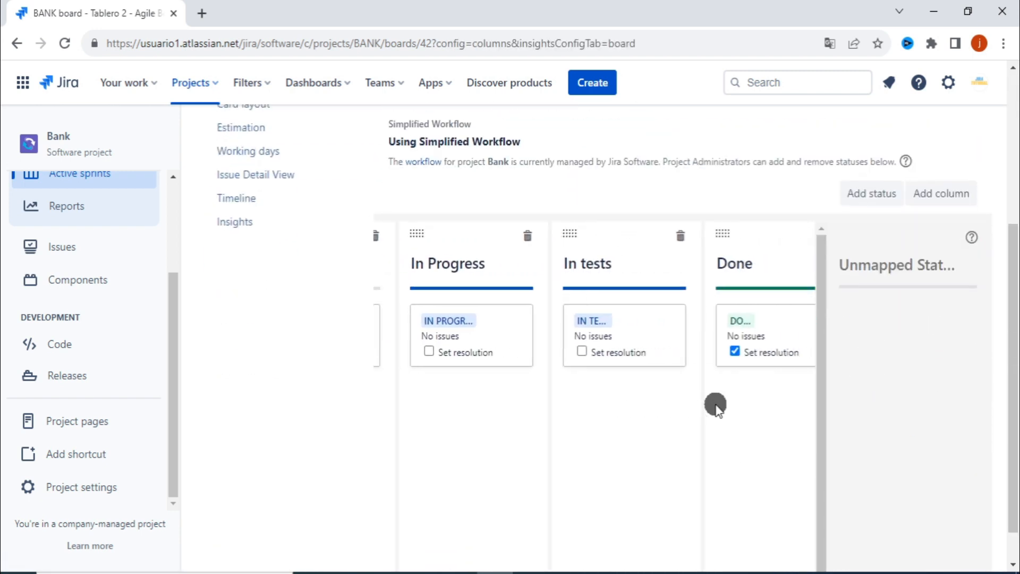
{"action": "left_click", "coordinate": [686, 238]}
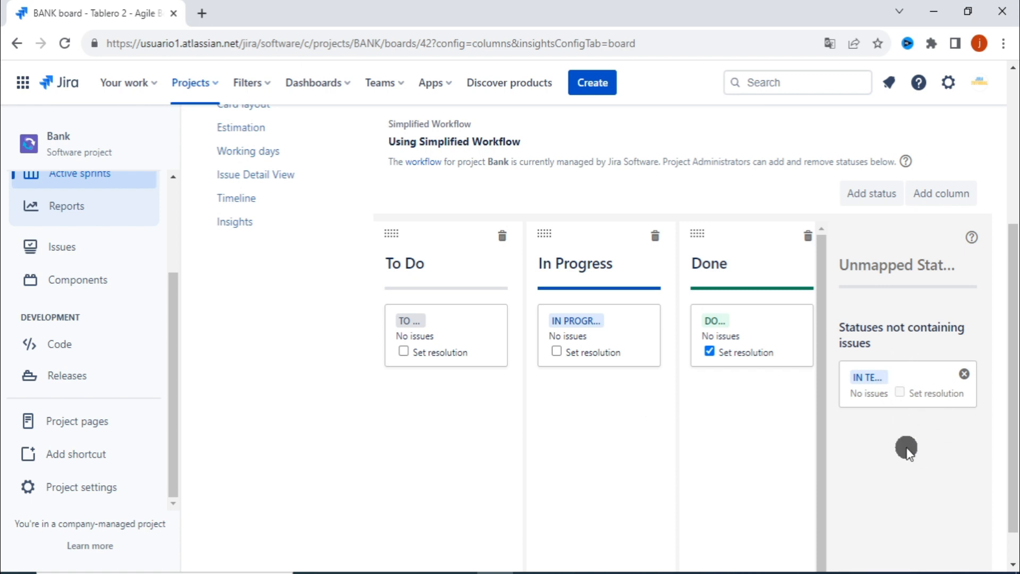
Step: Remove the unmapped In tests status from the workflow and return to the active sprints board
{"action": "left_click", "coordinate": [964, 375]}
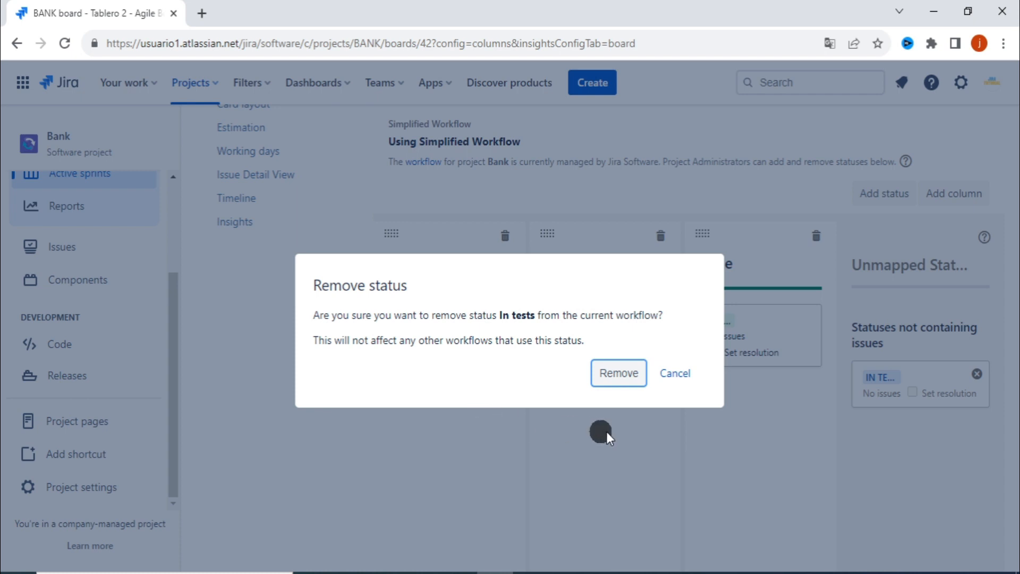
{"action": "left_click", "coordinate": [619, 374]}
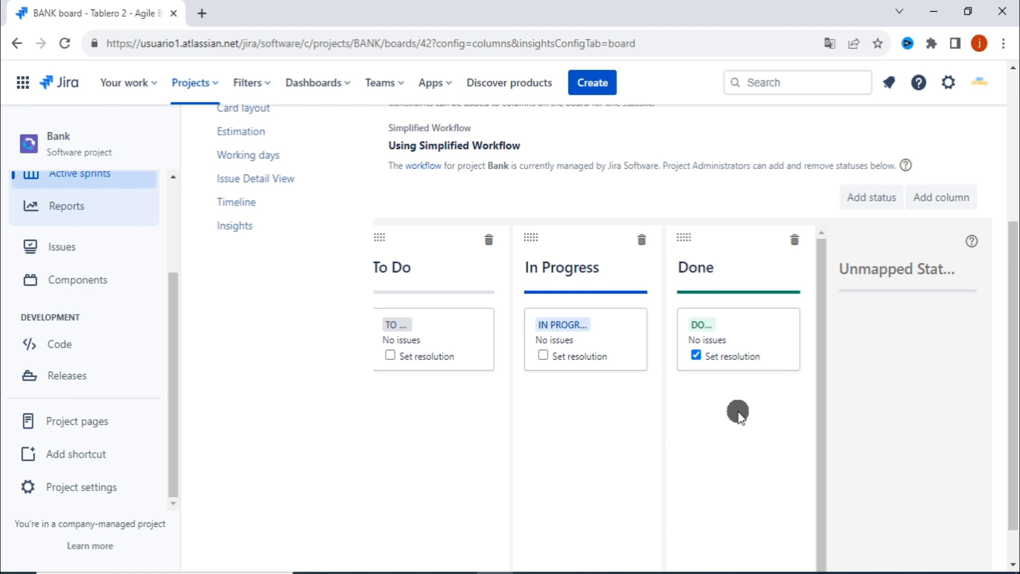
{"action": "scroll", "coordinate": [737, 413], "scroll_direction": "up", "scroll_amount": 5}
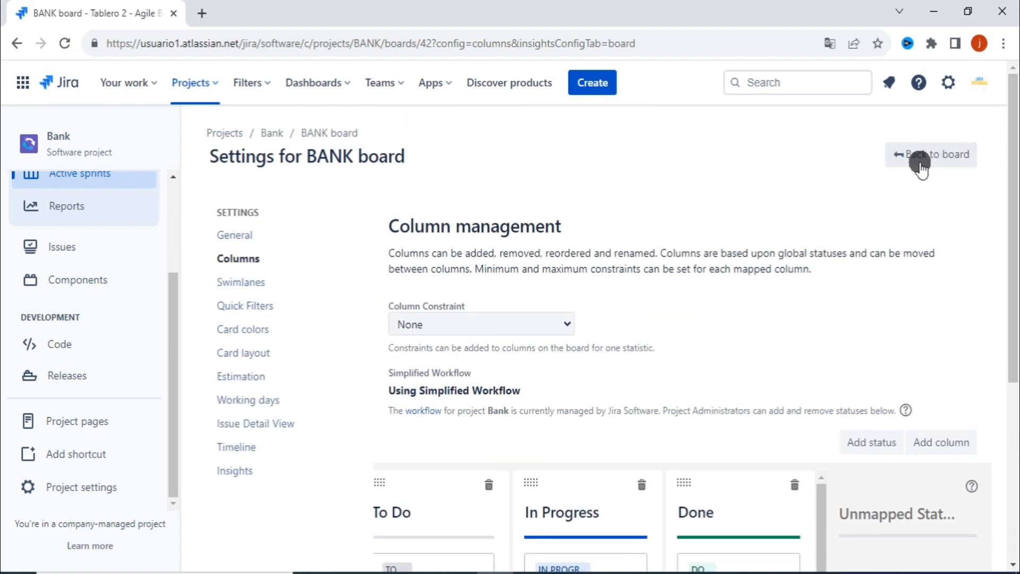
{"action": "left_click", "coordinate": [918, 157]}
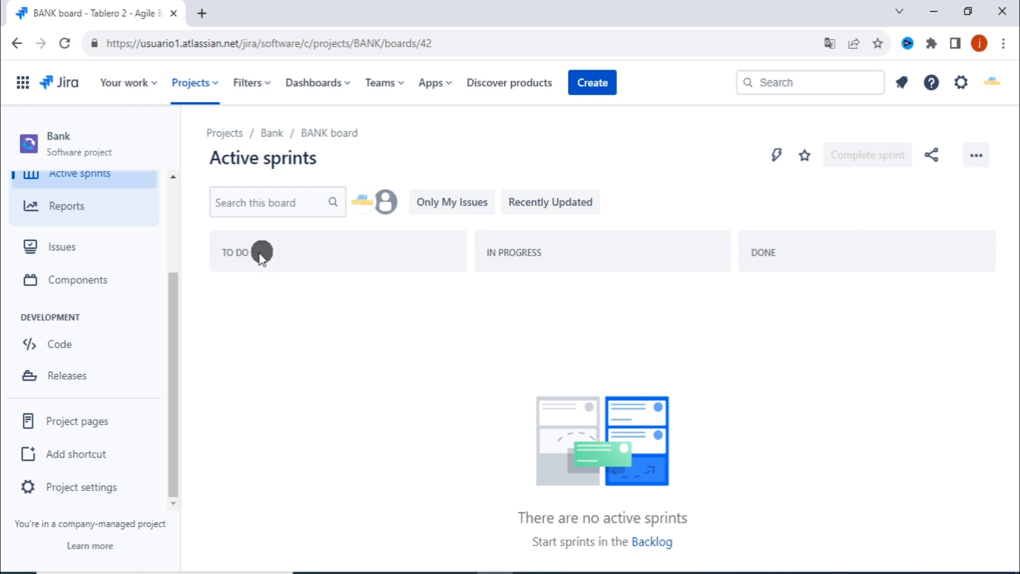
Step: Start a new issue in the Bank project and review the issue types and fields, keeping the Story type and To Do status
{"action": "scroll", "coordinate": [128, 271], "scroll_direction": "up", "scroll_amount": 3}
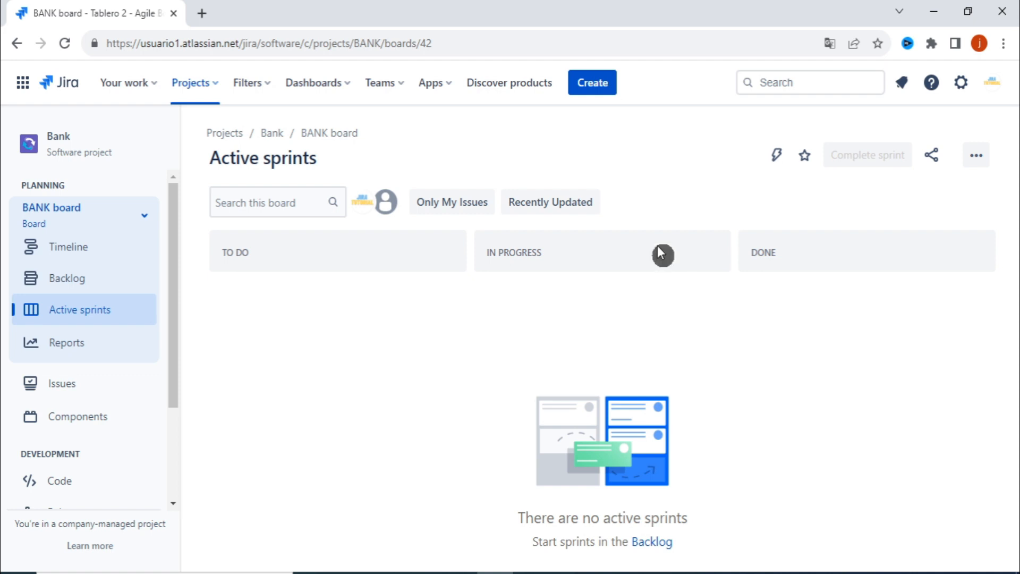
{"action": "left_click", "coordinate": [589, 84]}
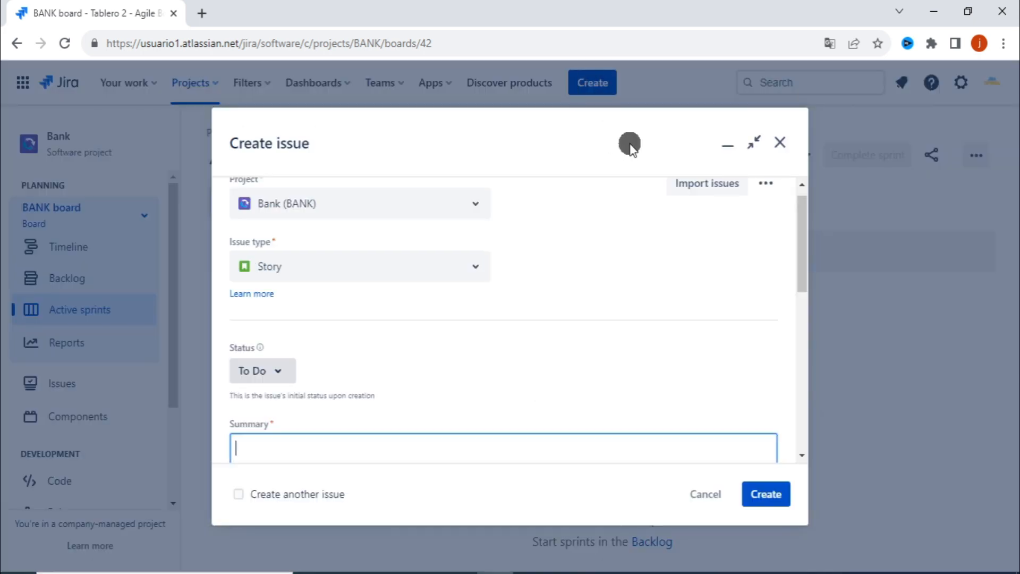
{"action": "scroll", "coordinate": [582, 229], "scroll_direction": "up", "scroll_amount": 1}
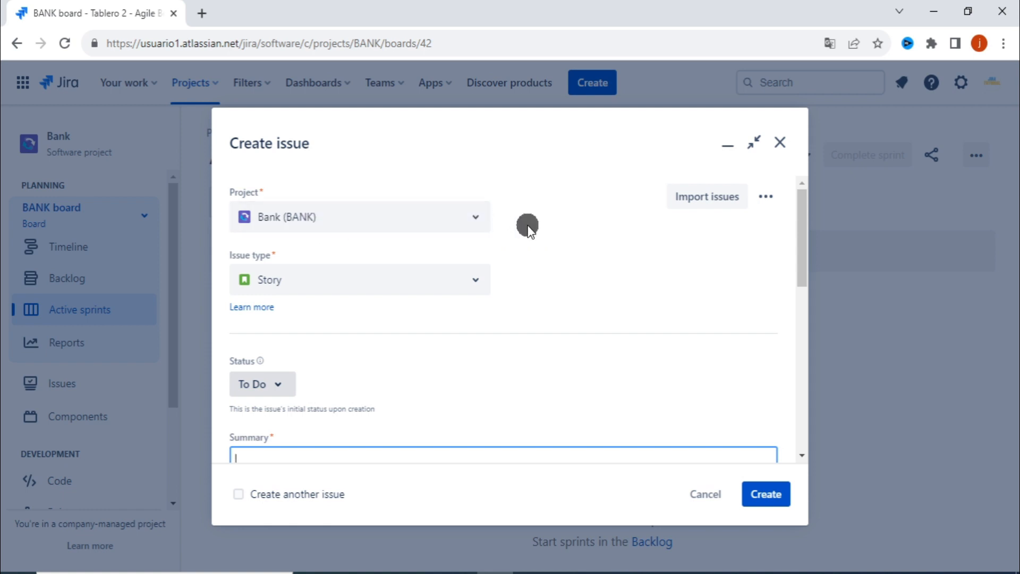
{"action": "scroll", "coordinate": [528, 229], "scroll_direction": "down", "scroll_amount": 1}
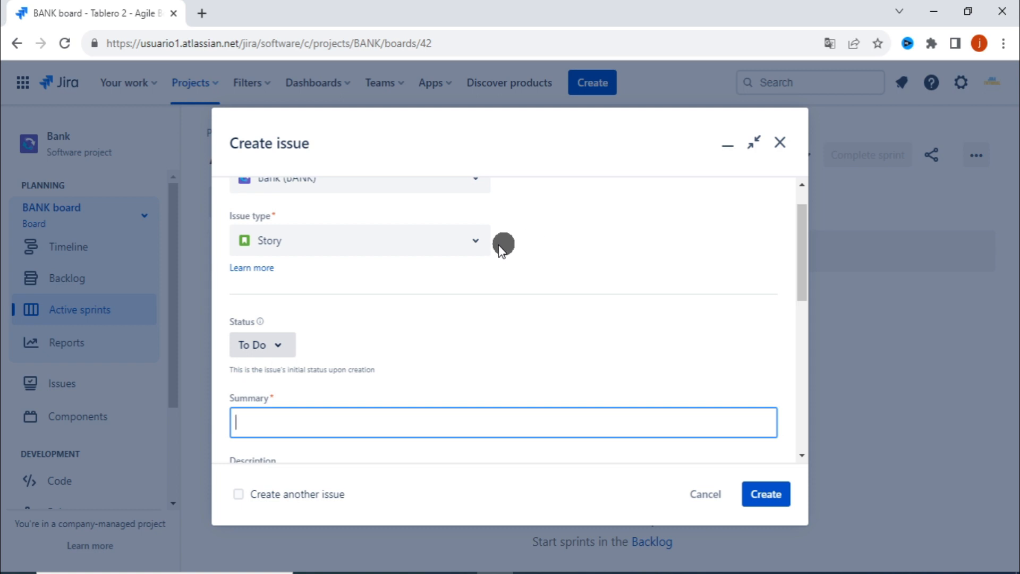
{"action": "left_click", "coordinate": [473, 249]}
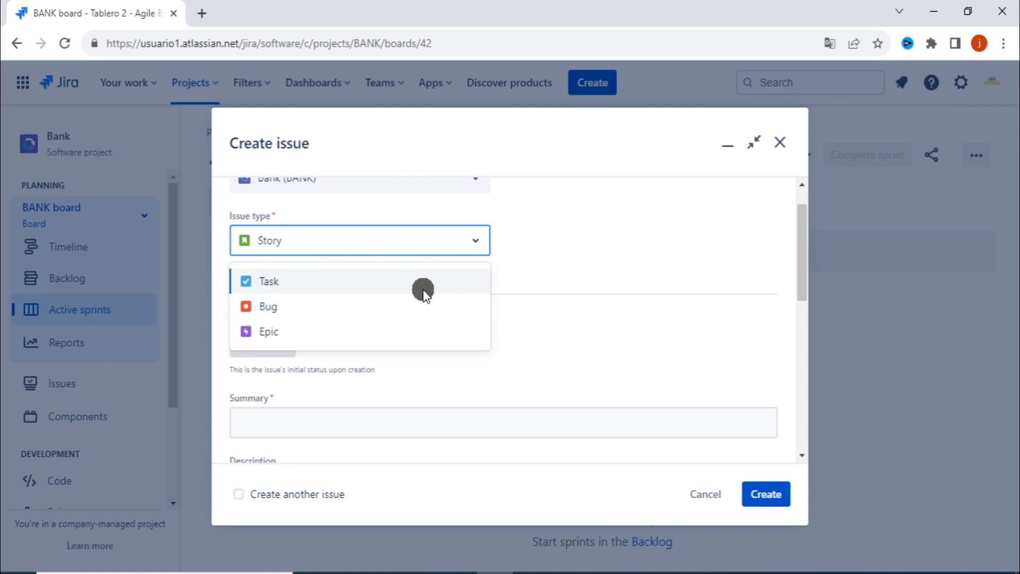
{"action": "left_click", "coordinate": [551, 237]}
{"action": "scroll", "coordinate": [530, 248], "scroll_direction": "down", "scroll_amount": 2}
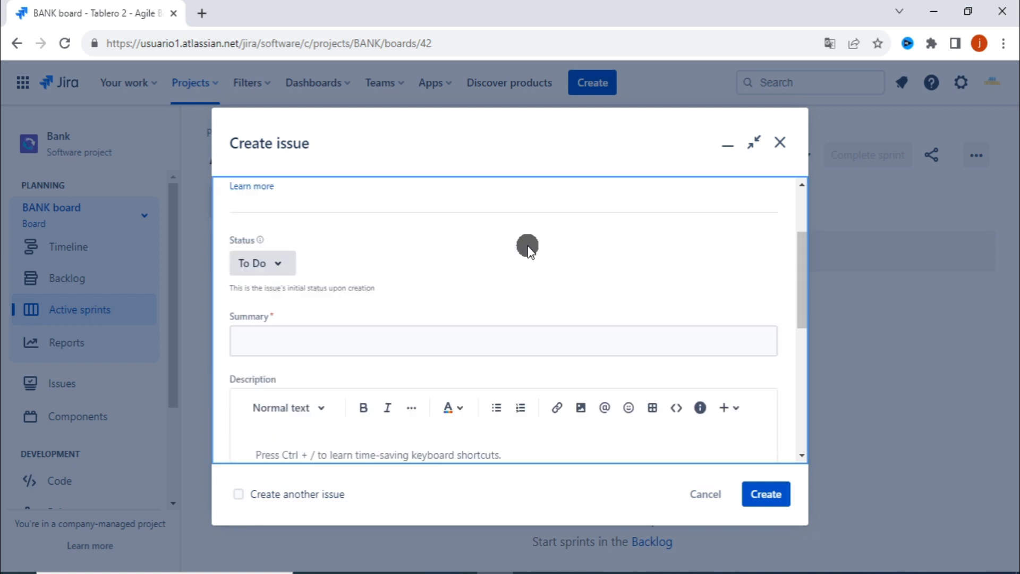
{"action": "scroll", "coordinate": [529, 247], "scroll_direction": "up", "scroll_amount": 1}
{"action": "scroll", "coordinate": [529, 247], "scroll_direction": "down", "scroll_amount": 1}
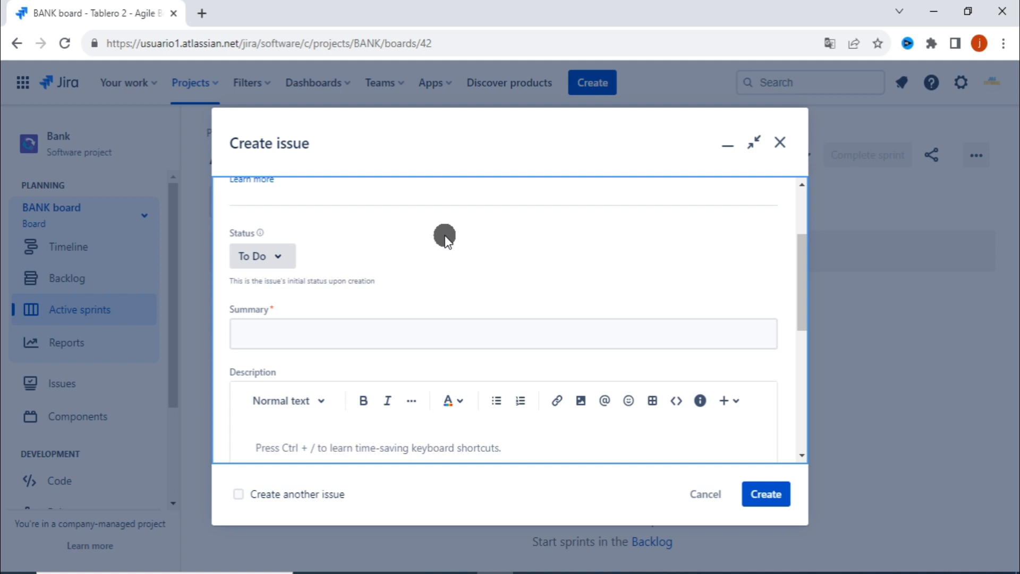
{"action": "scroll", "coordinate": [444, 238], "scroll_direction": "down", "scroll_amount": 1}
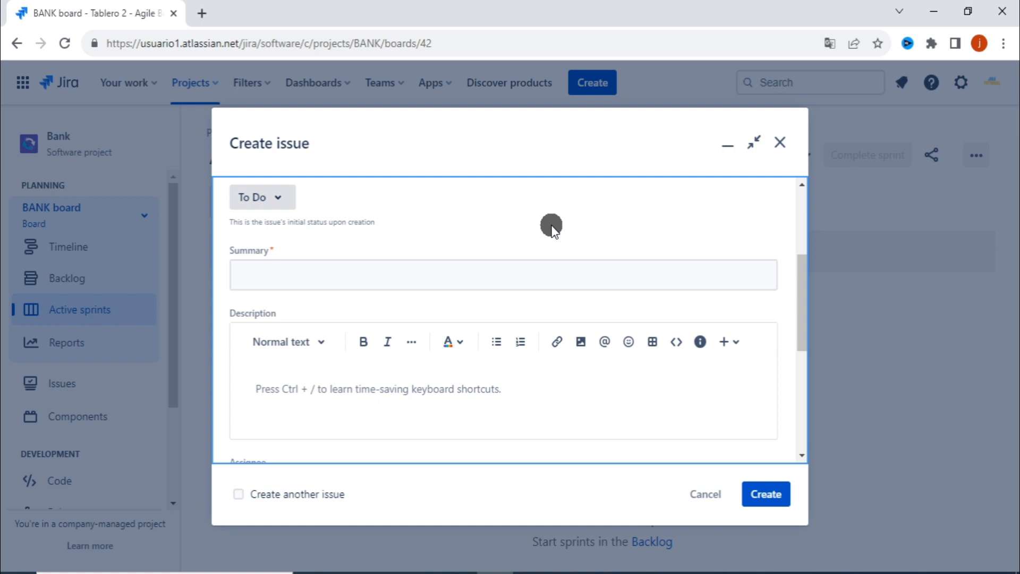
Step: Enter login as the new story's summary and look over the description and assignee fields
{"action": "left_click", "coordinate": [421, 231]}
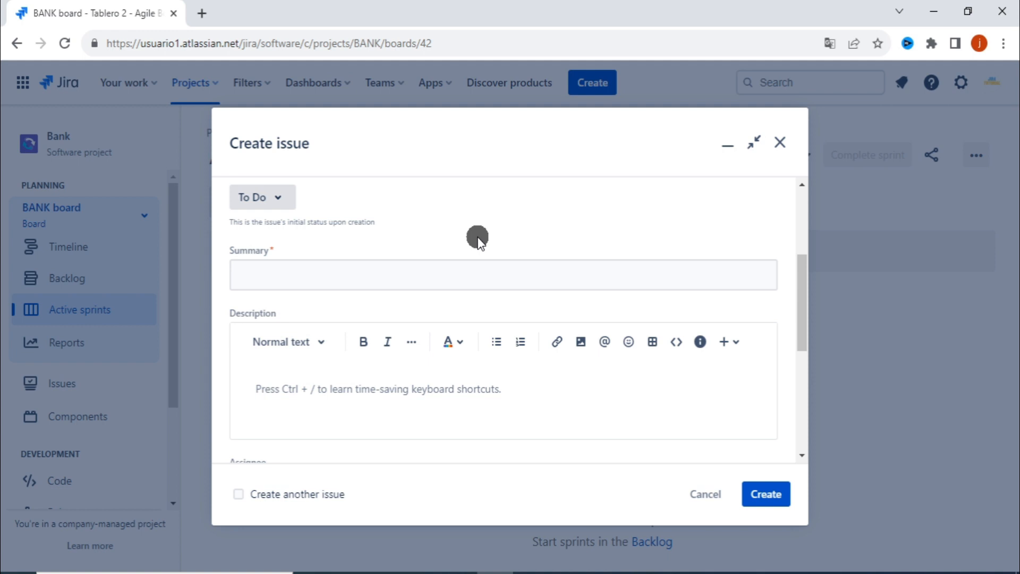
{"action": "type", "text": "login"}
{"action": "scroll", "coordinate": [461, 216], "scroll_direction": "down", "scroll_amount": 2}
{"action": "scroll", "coordinate": [537, 288], "scroll_direction": "up", "scroll_amount": 1}
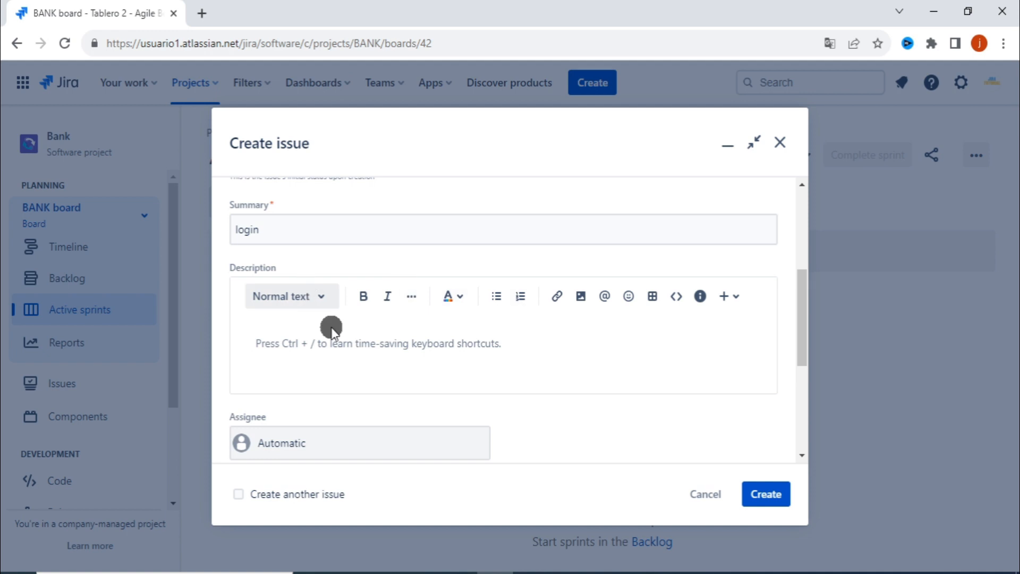
Step: Assign the new login story to usuario2
{"action": "scroll", "coordinate": [578, 343], "scroll_direction": "down", "scroll_amount": 3}
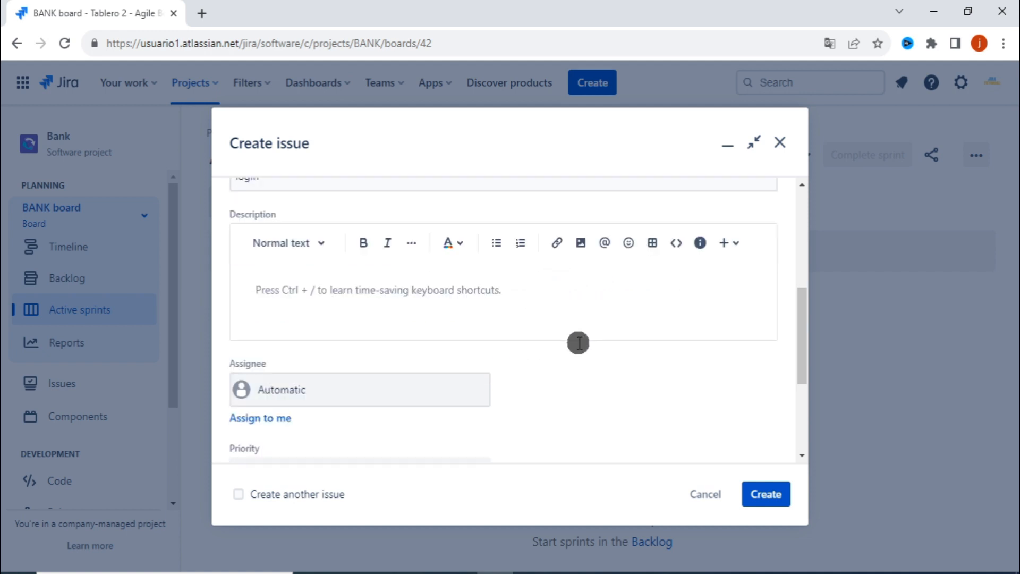
{"action": "scroll", "coordinate": [396, 334], "scroll_direction": "down", "scroll_amount": 1}
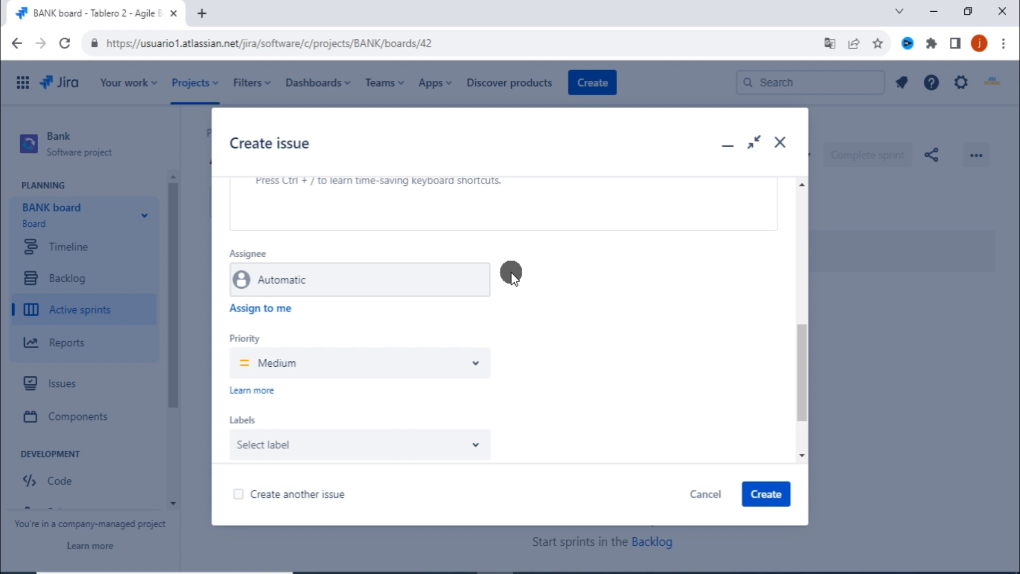
{"action": "left_click", "coordinate": [347, 285]}
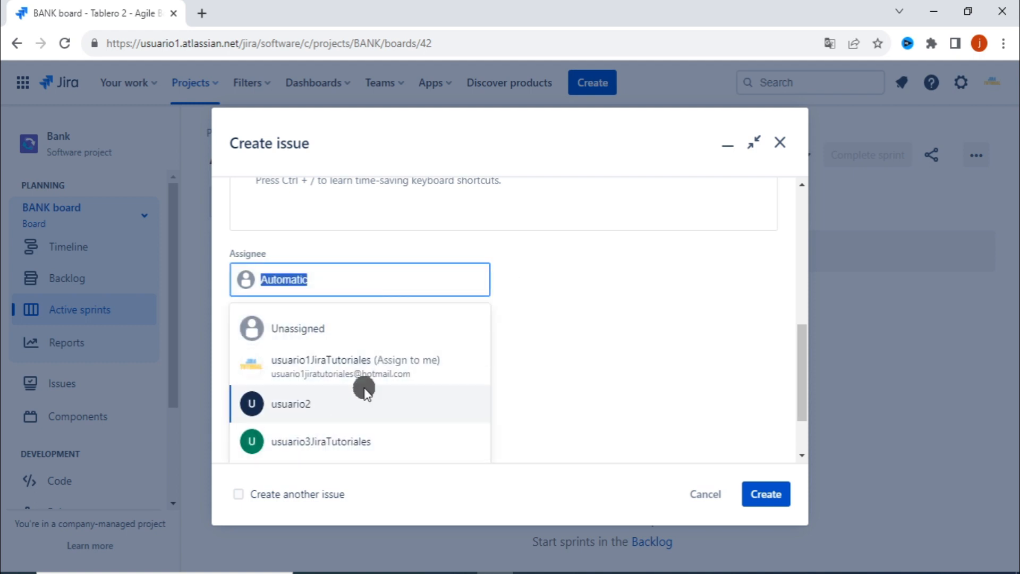
{"action": "left_click", "coordinate": [371, 407]}
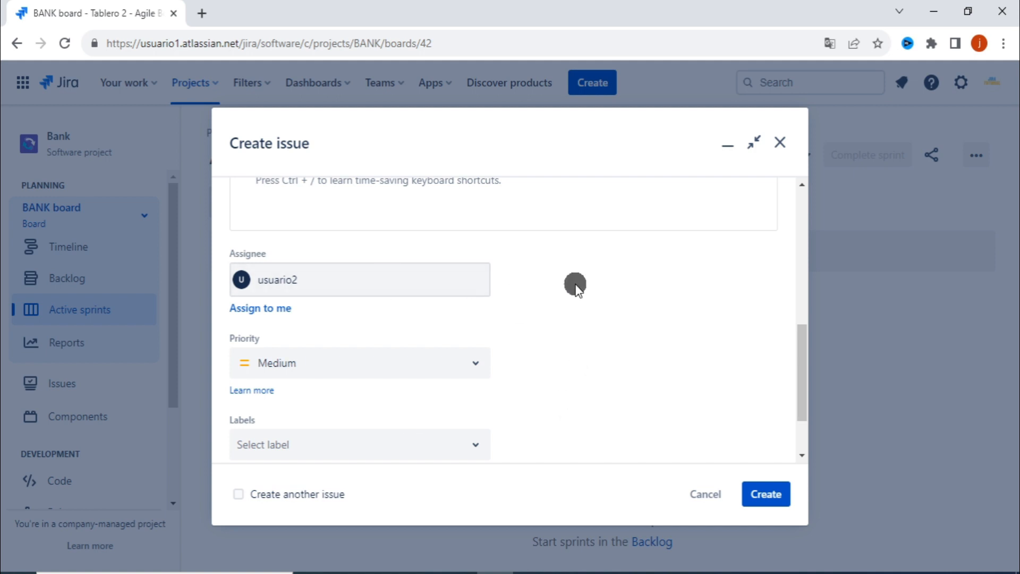
Step: Review the priority options, keeping Medium, and look over the login story's remaining fields
{"action": "scroll", "coordinate": [576, 287], "scroll_direction": "down", "scroll_amount": 2}
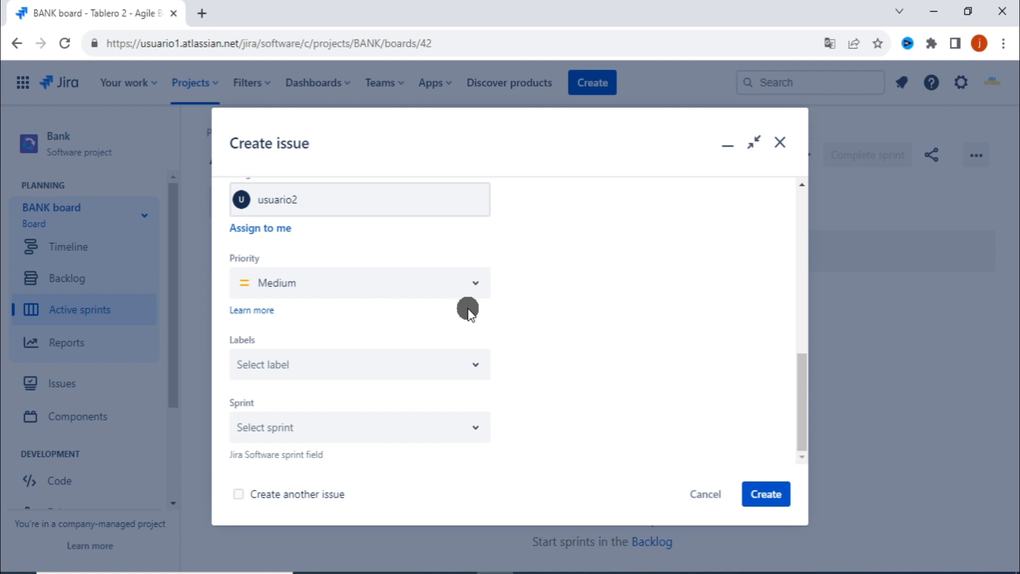
{"action": "left_click", "coordinate": [476, 281]}
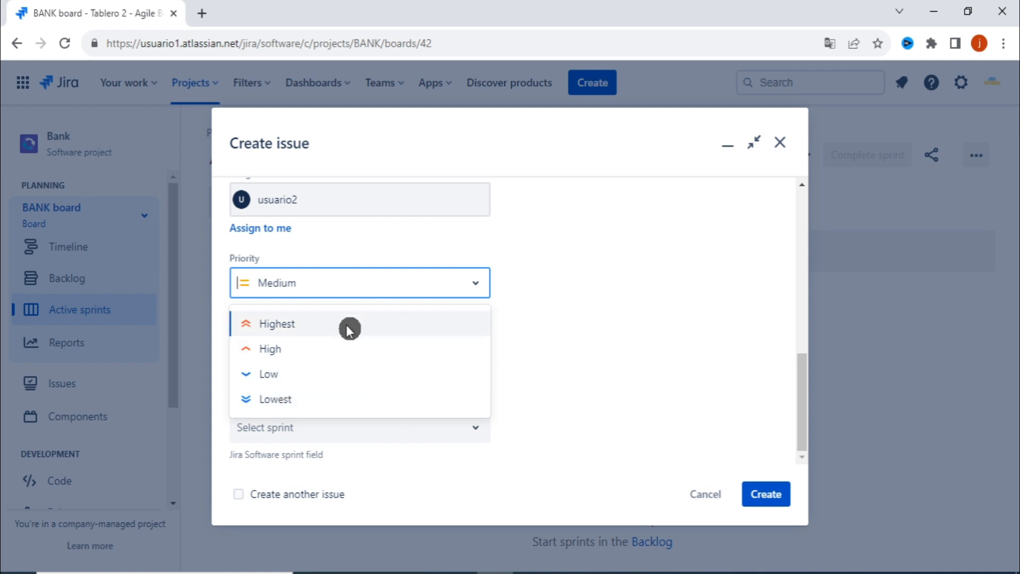
{"action": "left_click", "coordinate": [611, 302]}
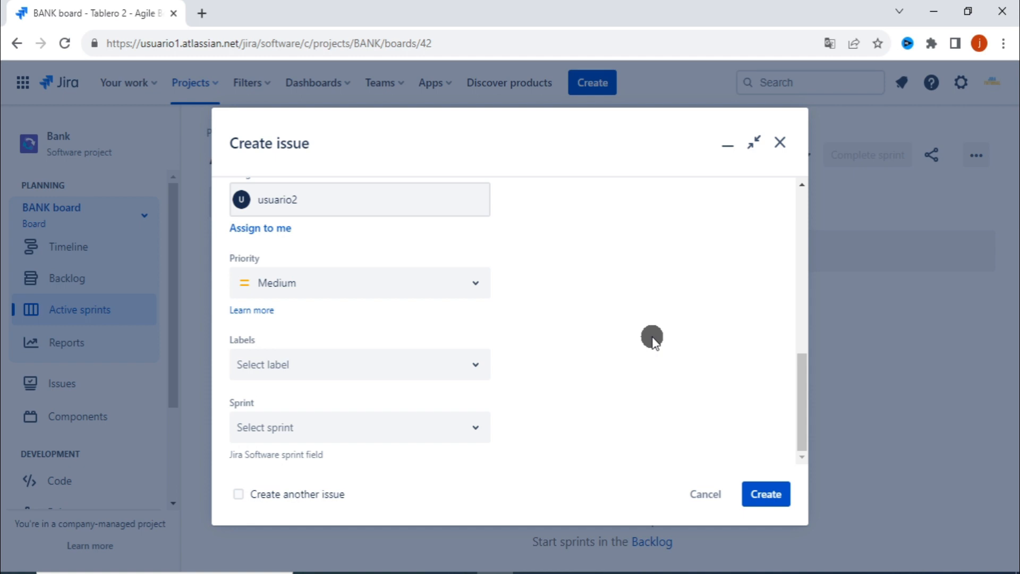
{"action": "scroll", "coordinate": [620, 303], "scroll_direction": "up", "scroll_amount": 10}
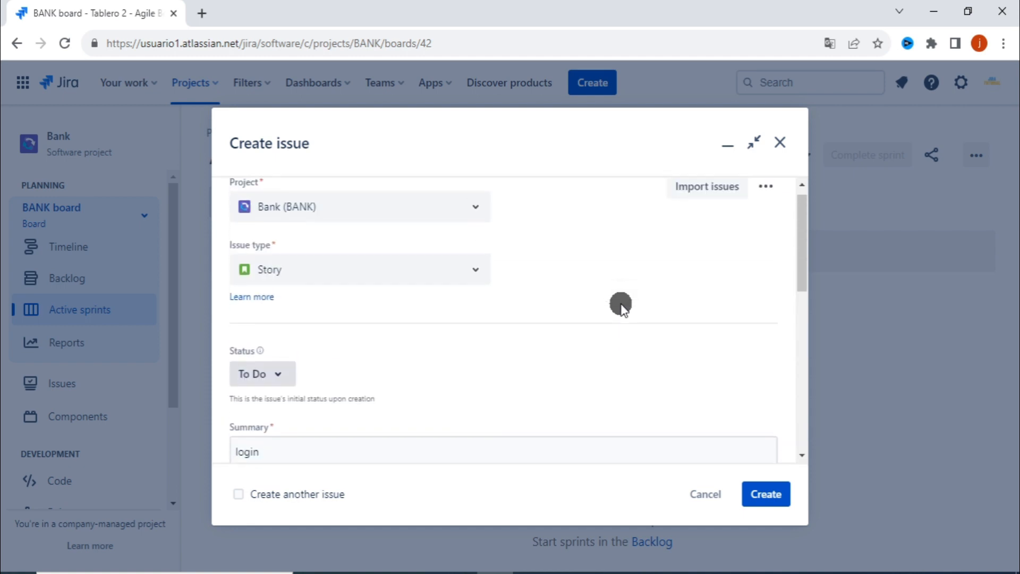
{"action": "scroll", "coordinate": [619, 303], "scroll_direction": "down", "scroll_amount": 10}
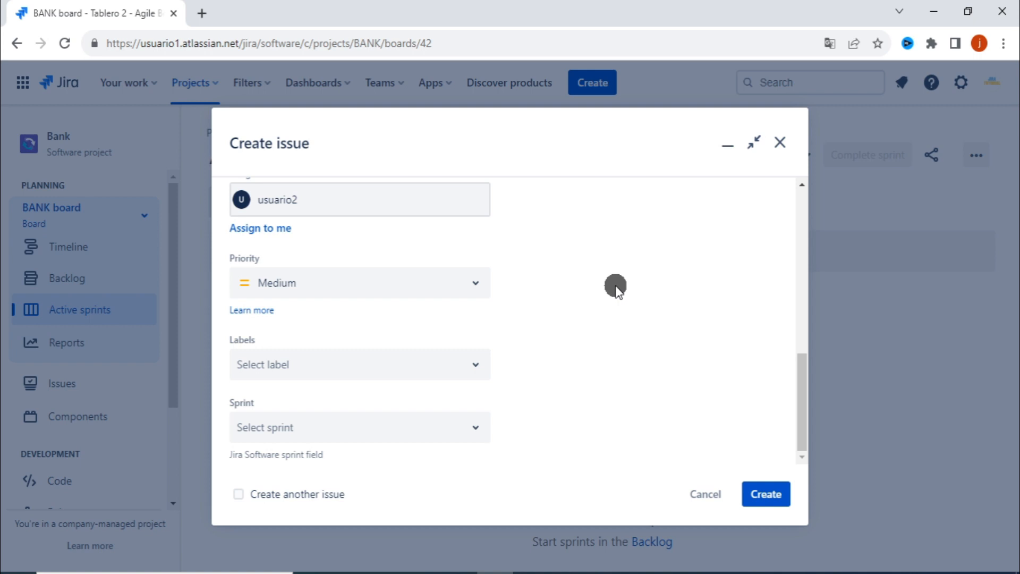
{"action": "scroll", "coordinate": [661, 303], "scroll_direction": "up", "scroll_amount": 10}
{"action": "scroll", "coordinate": [661, 303], "scroll_direction": "down", "scroll_amount": 10}
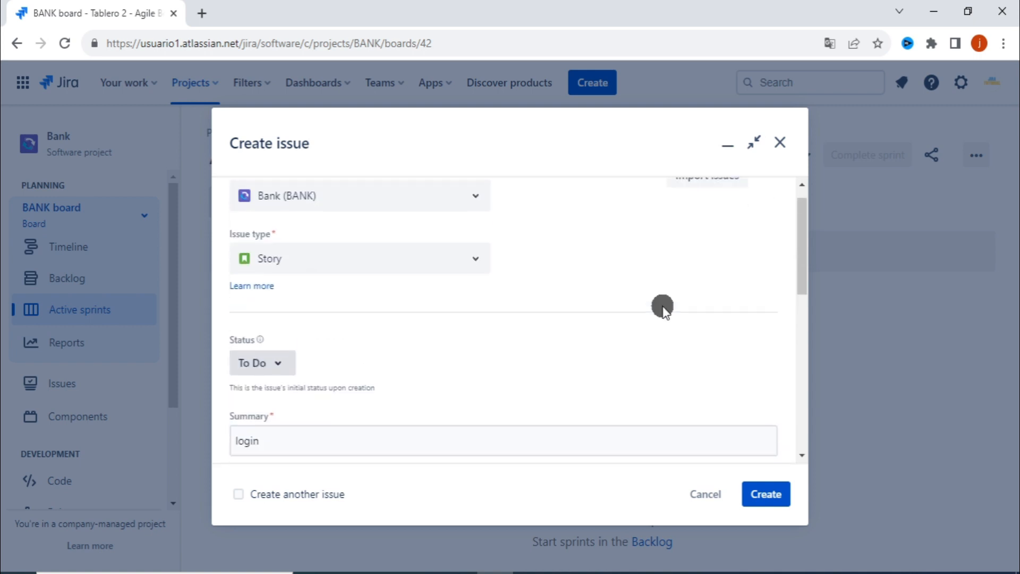
Step: Create the login story and open the Bank project's backlog to view it
{"action": "left_click", "coordinate": [766, 493]}
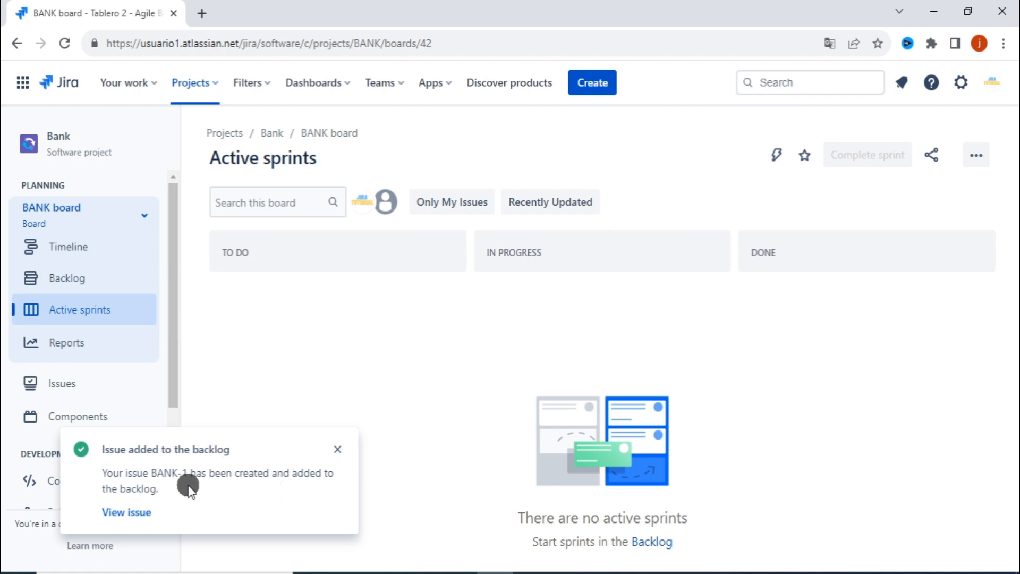
{"action": "left_click", "coordinate": [337, 449]}
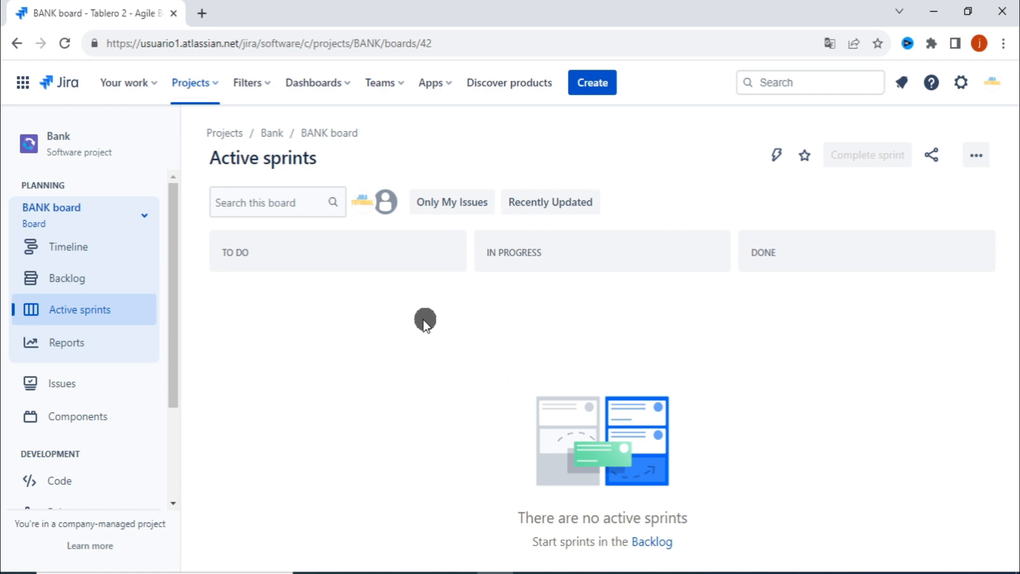
{"action": "left_click", "coordinate": [69, 278]}
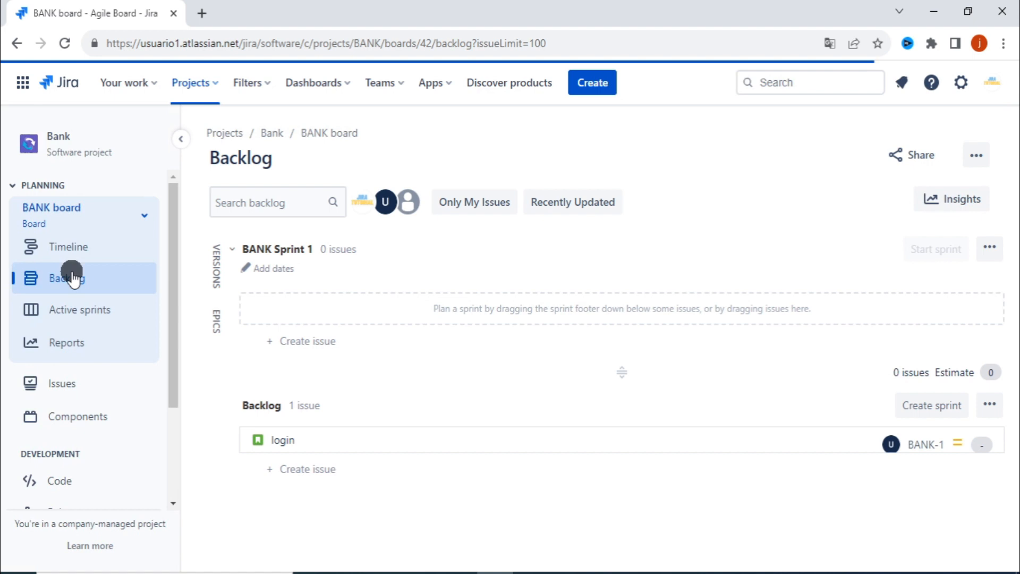
{"action": "scroll", "coordinate": [610, 358], "scroll_direction": "down", "scroll_amount": 1}
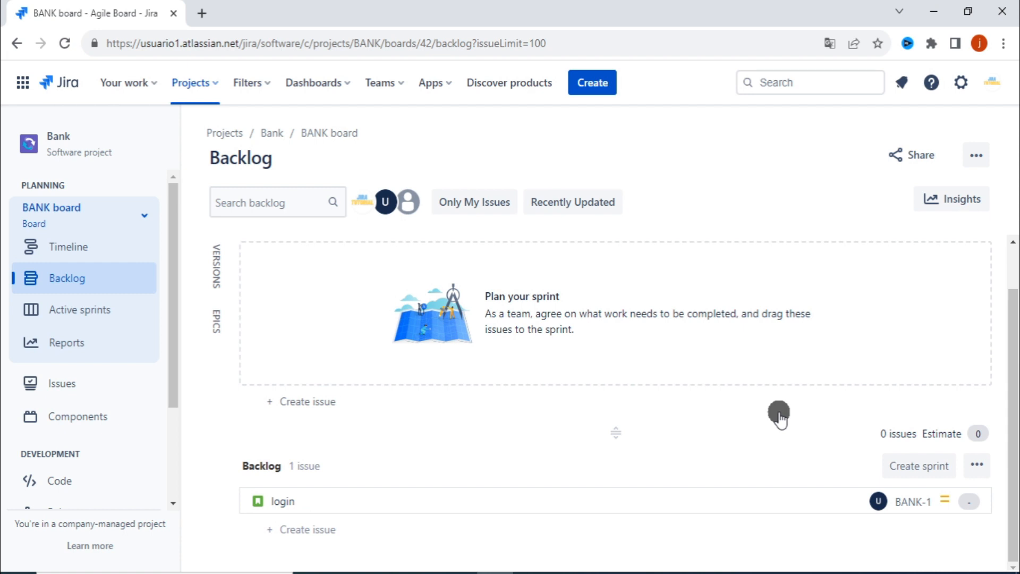
Step: Start a new issue of type Bug in the Bank project with the summary Bug 1
{"action": "left_click", "coordinate": [595, 85]}
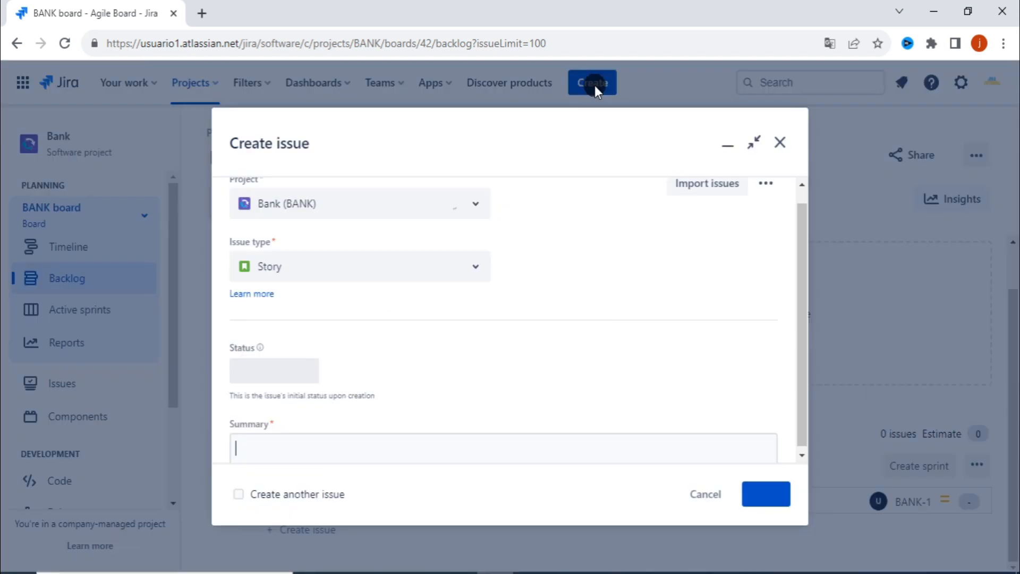
{"action": "left_click", "coordinate": [440, 257]}
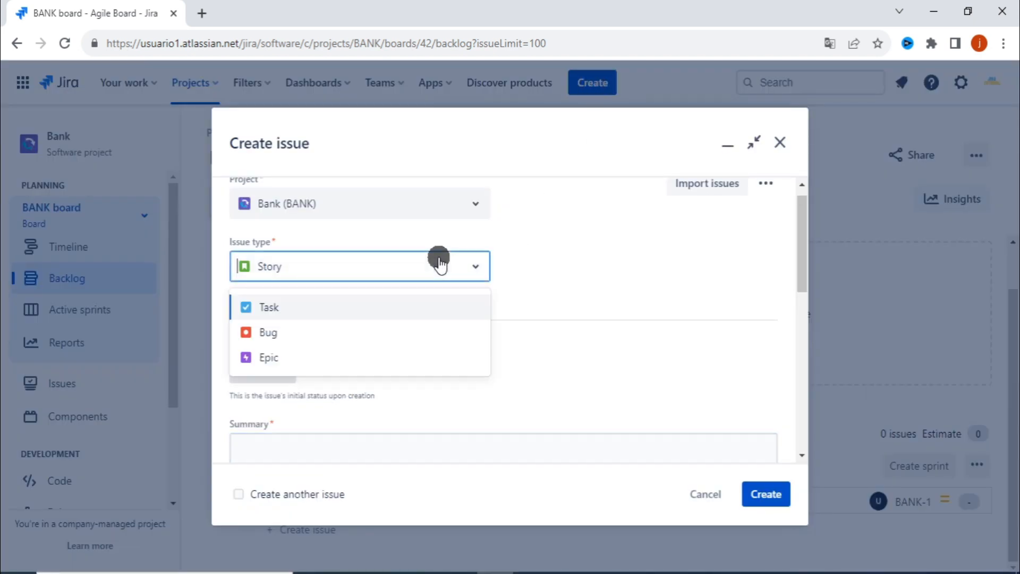
{"action": "left_click", "coordinate": [337, 334]}
{"action": "scroll", "coordinate": [412, 287], "scroll_direction": "down", "scroll_amount": 3}
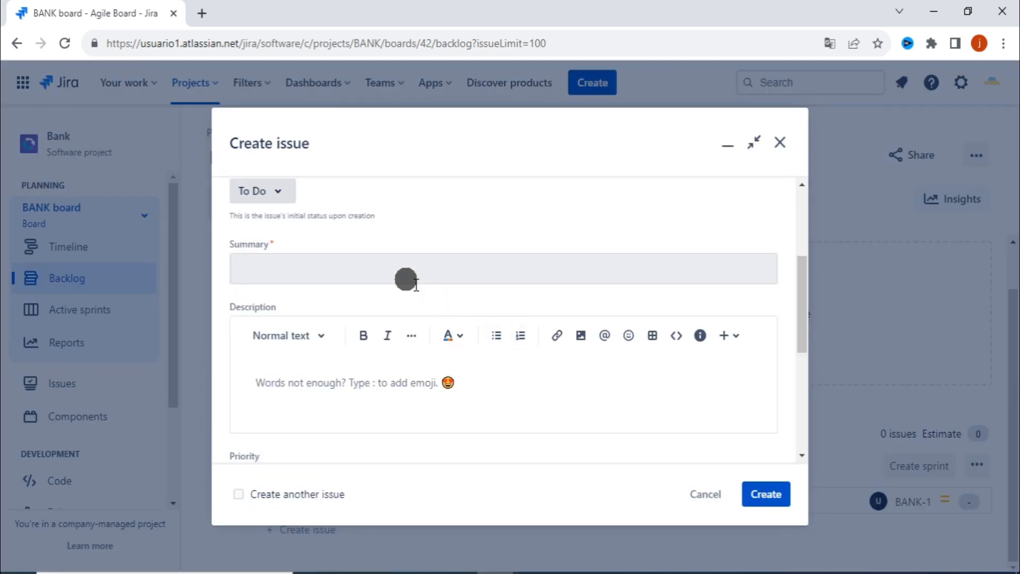
{"action": "left_click", "coordinate": [473, 262]}
{"action": "type", "text": "Bug 1"}
{"action": "scroll", "coordinate": [508, 357], "scroll_direction": "down", "scroll_amount": 1}
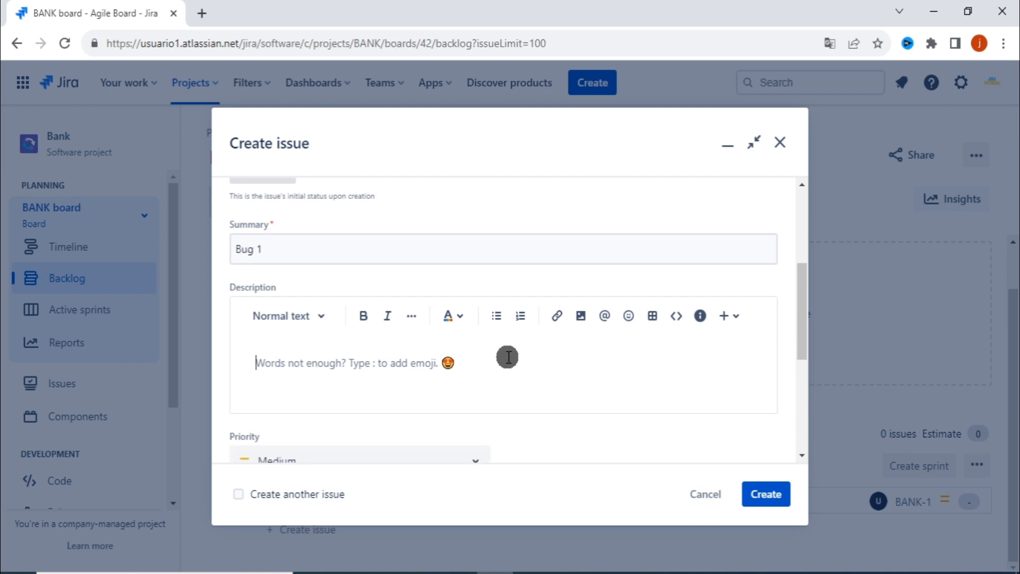
Step: Set the new bug's priority to High
{"action": "scroll", "coordinate": [615, 374], "scroll_direction": "down", "scroll_amount": 3}
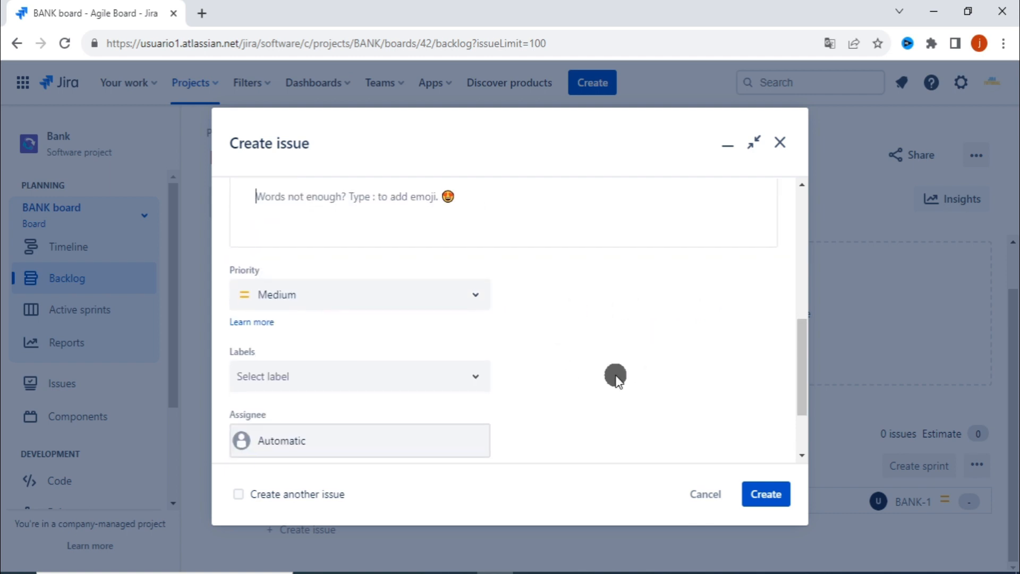
{"action": "left_click", "coordinate": [474, 296]}
{"action": "left_click", "coordinate": [409, 359]}
{"action": "scroll", "coordinate": [627, 377], "scroll_direction": "down", "scroll_amount": 2}
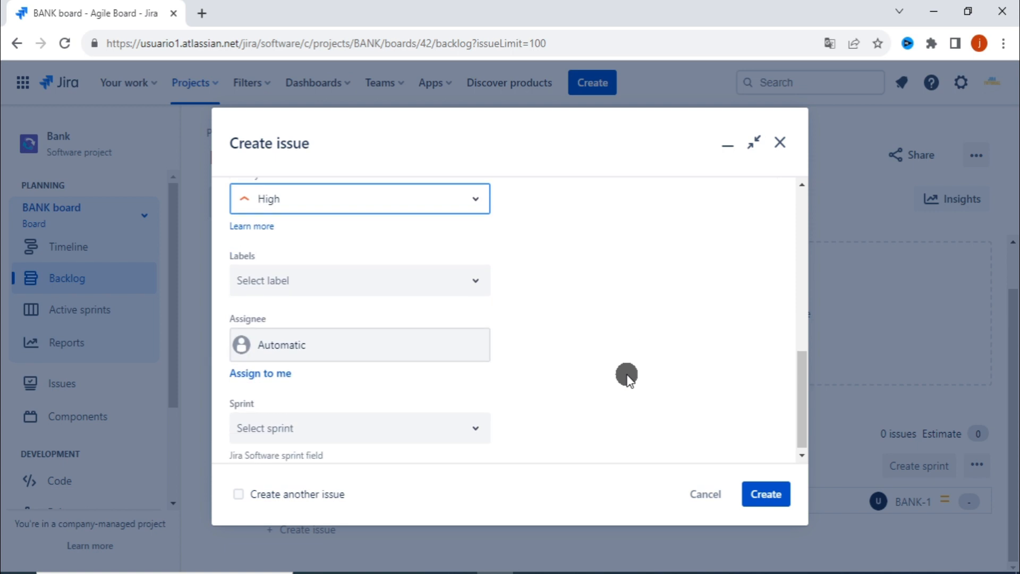
Step: Assign the bug to yourself and create the issue
{"action": "left_click", "coordinate": [420, 353]}
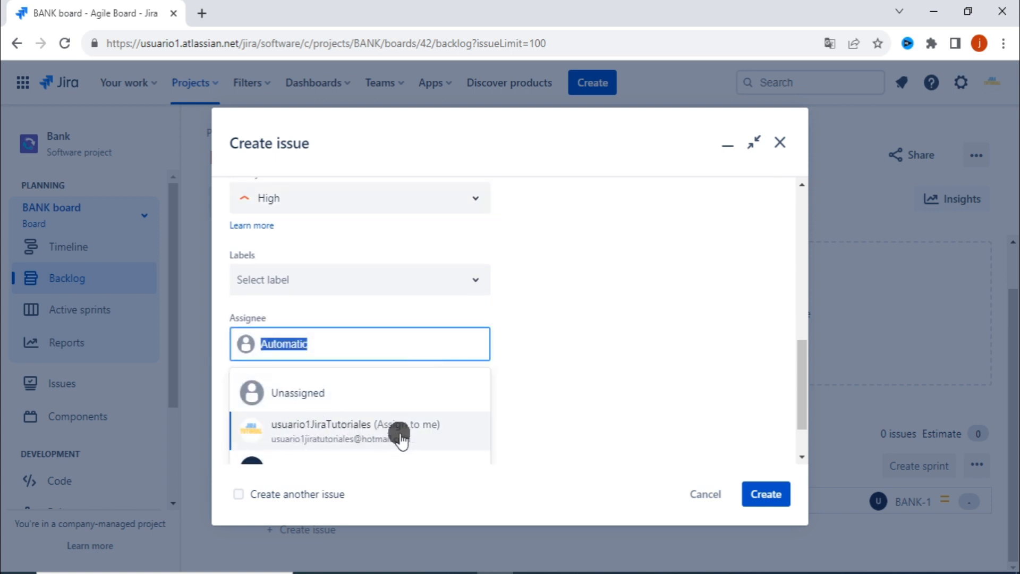
{"action": "left_click", "coordinate": [401, 439]}
{"action": "left_click", "coordinate": [766, 494]}
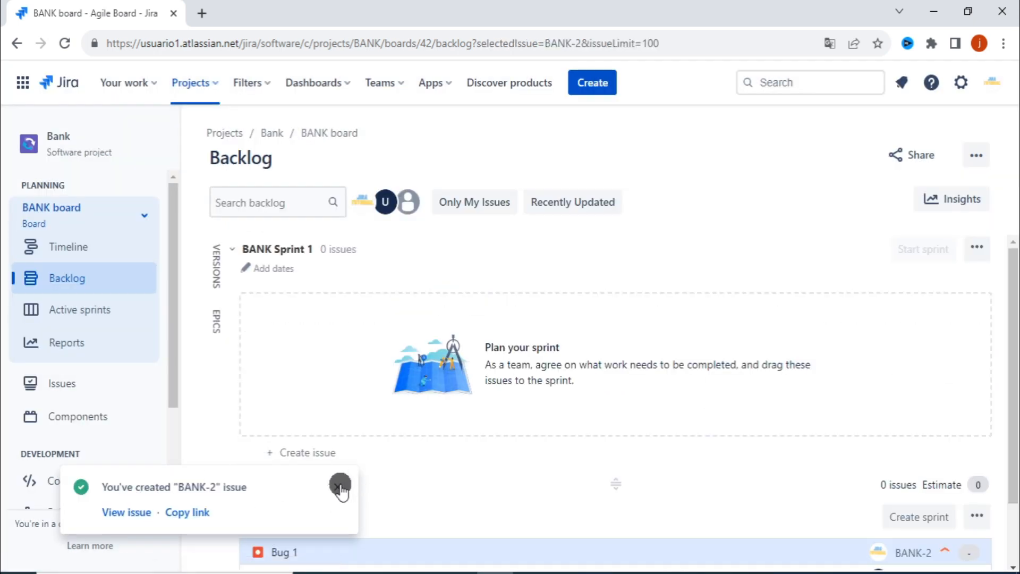
Step: Move Bug 1 and the login story from the backlog into BANK Sprint 1, with login placed above Bug 1
{"action": "scroll", "coordinate": [649, 483], "scroll_direction": "down", "scroll_amount": 2}
{"action": "scroll", "coordinate": [610, 400], "scroll_direction": "up", "scroll_amount": 2}
{"action": "scroll", "coordinate": [505, 449], "scroll_direction": "down", "scroll_amount": 2}
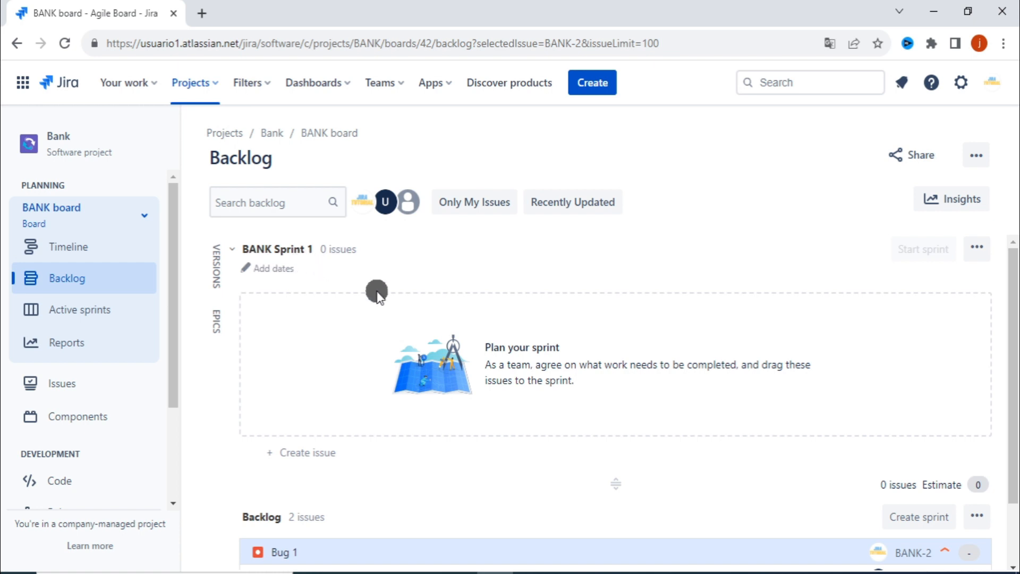
{"action": "scroll", "coordinate": [526, 343], "scroll_direction": "down", "scroll_amount": 2}
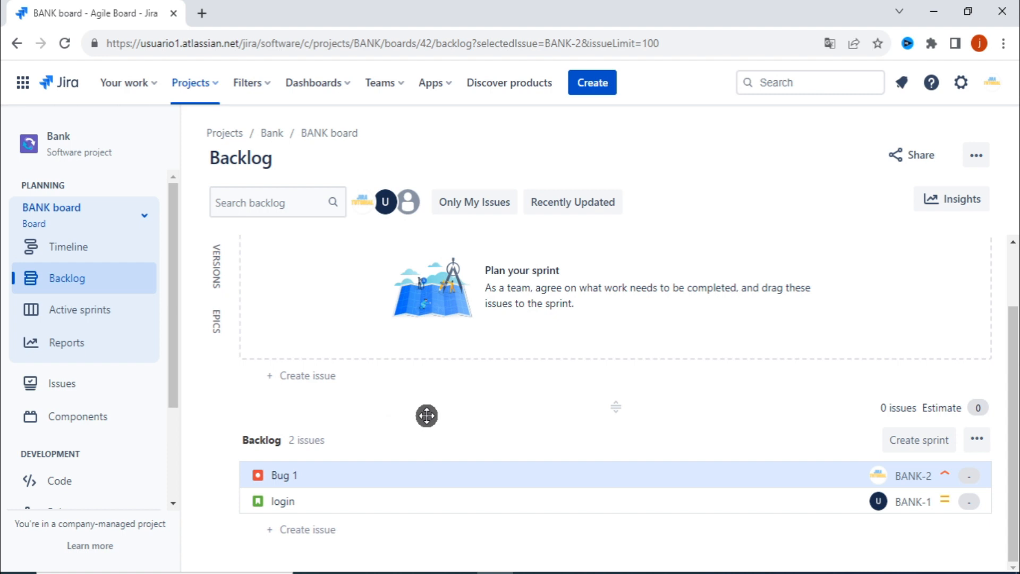
{"action": "left_click_drag", "start_coordinate": [466, 474], "coordinate": [473, 322]}
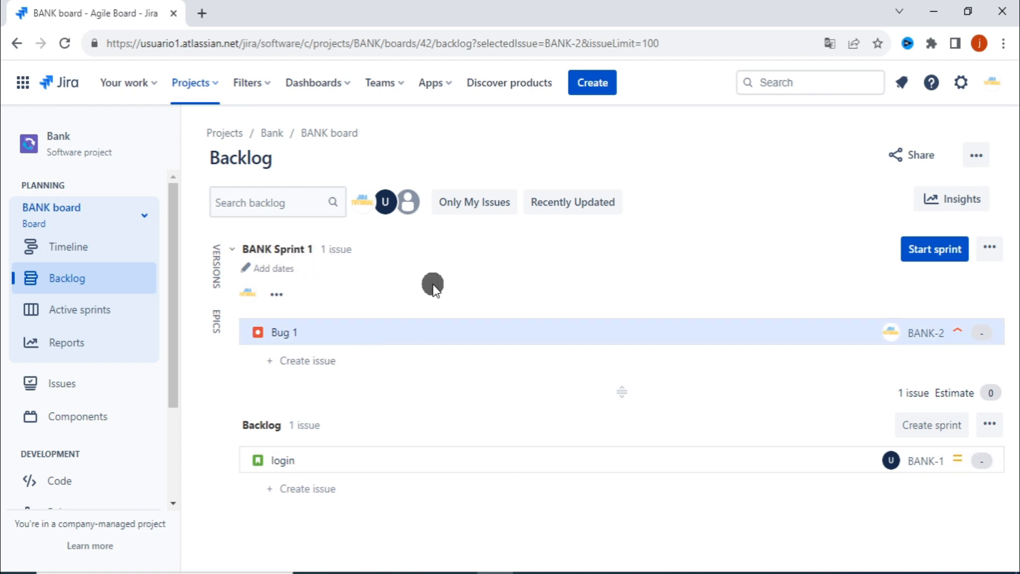
{"action": "left_click_drag", "start_coordinate": [410, 462], "coordinate": [410, 334]}
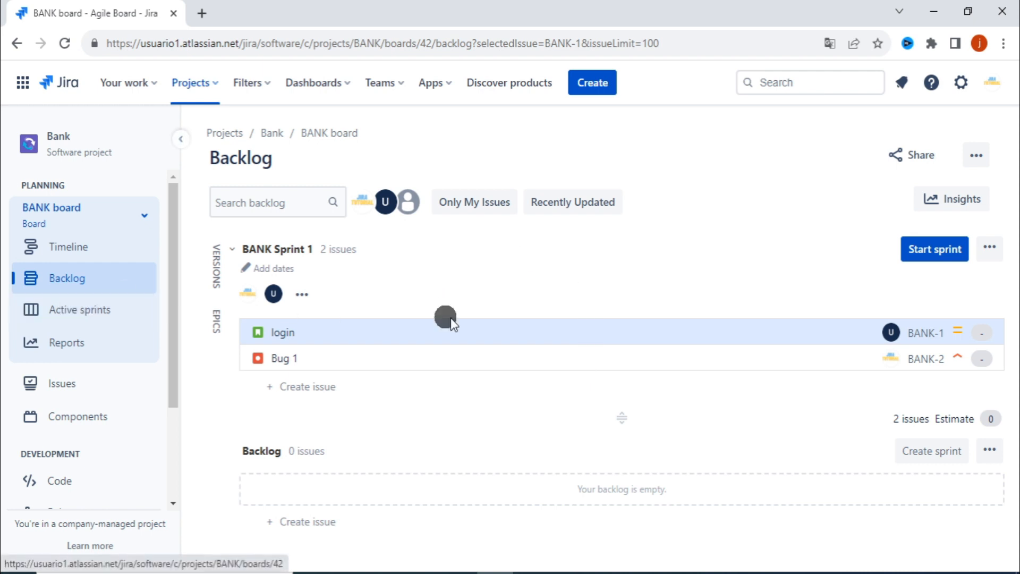
Step: Check the active sprints board, return to the backlog and review the start settings of BANK Sprint 1 without starting it
{"action": "left_click", "coordinate": [72, 312]}
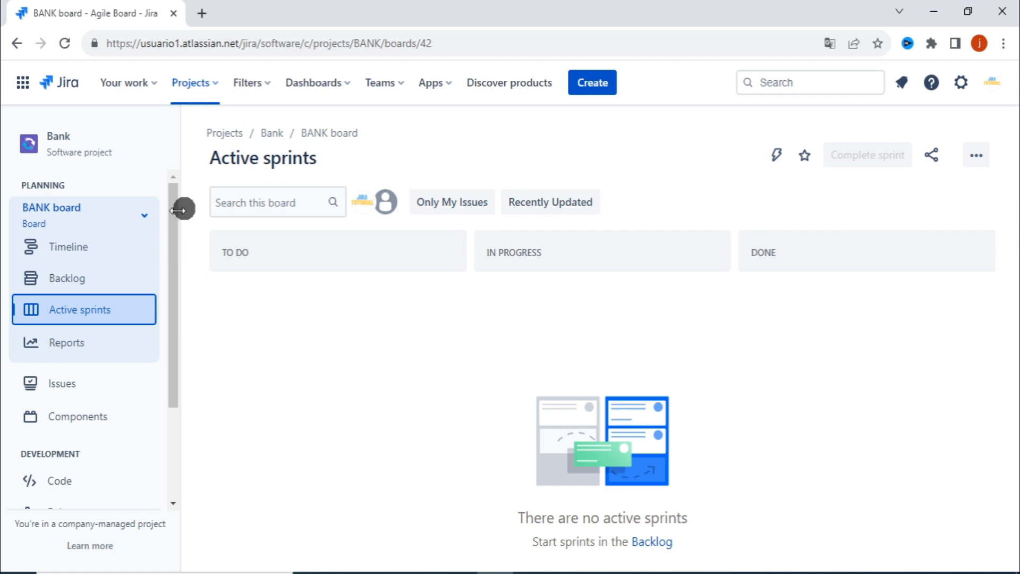
{"action": "left_click", "coordinate": [64, 278]}
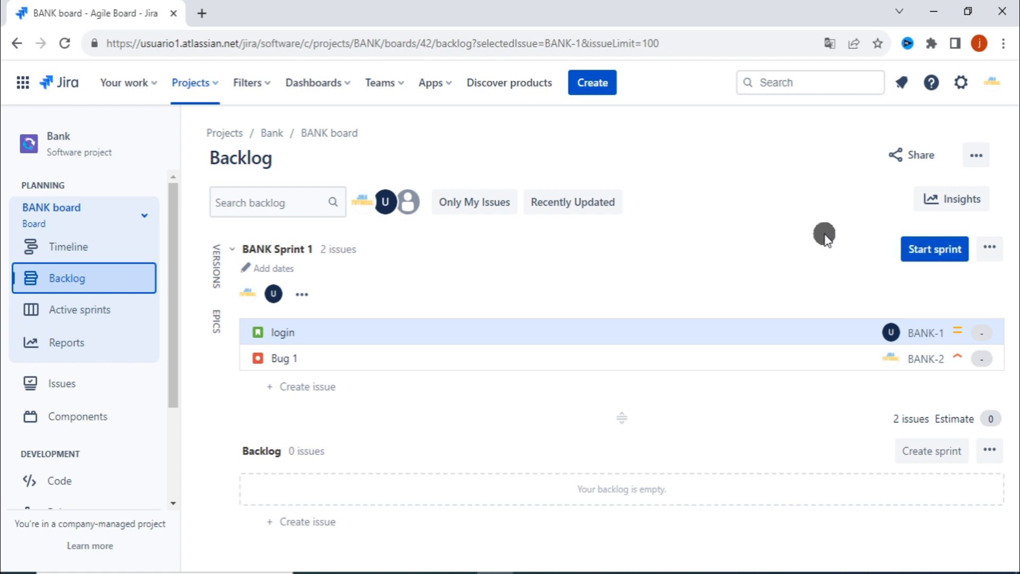
{"action": "left_click", "coordinate": [927, 251]}
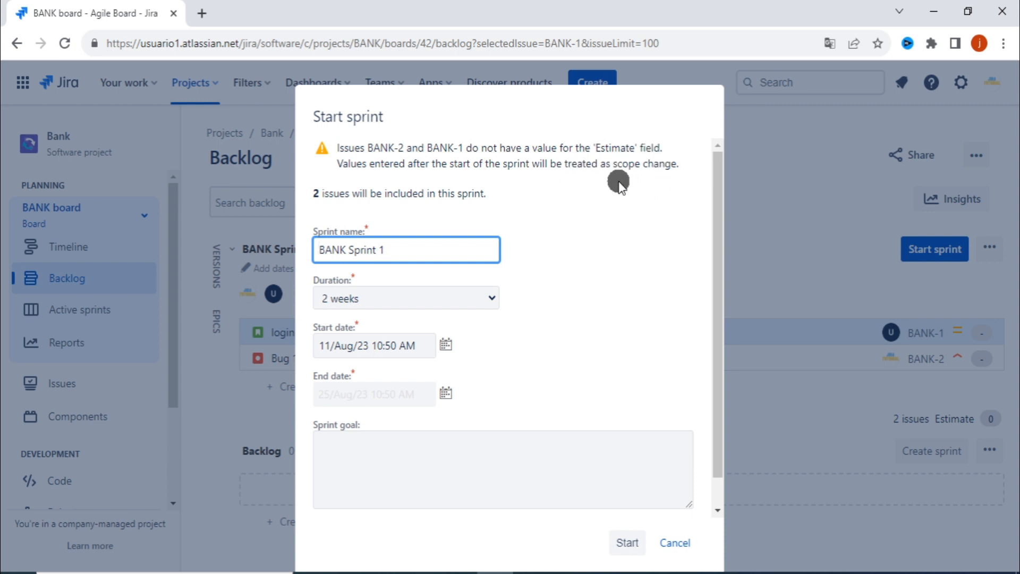
{"action": "scroll", "coordinate": [619, 184], "scroll_direction": "down", "scroll_amount": 1}
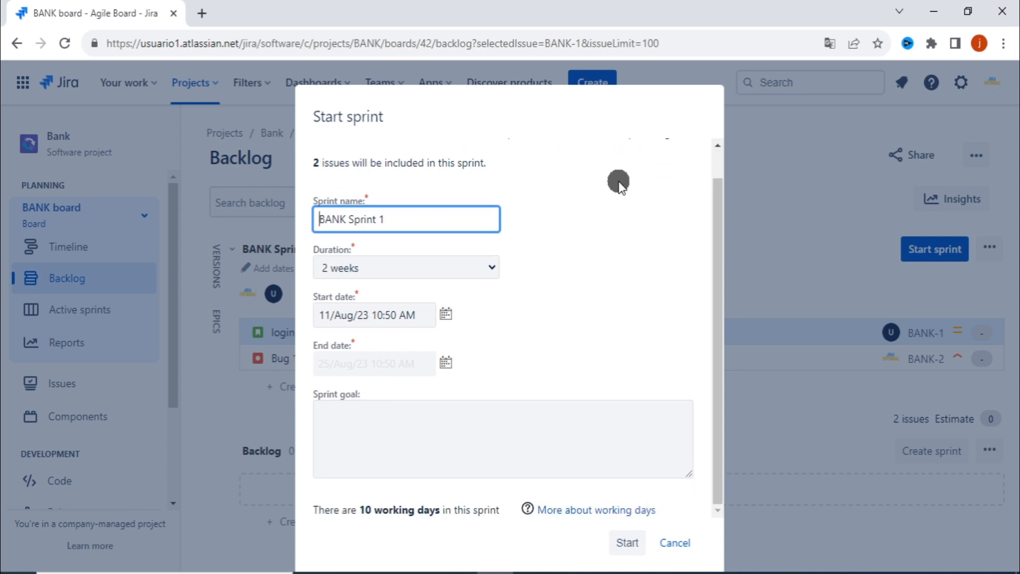
{"action": "left_click", "coordinate": [674, 543]}
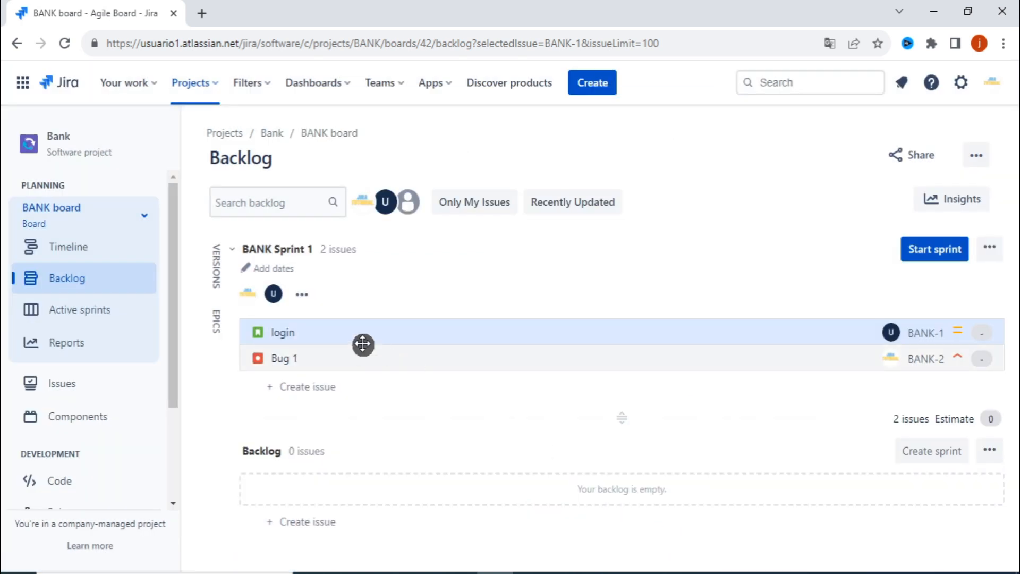
Step: Set the login story's story points to 2 in its issue details
{"action": "left_click", "coordinate": [341, 331]}
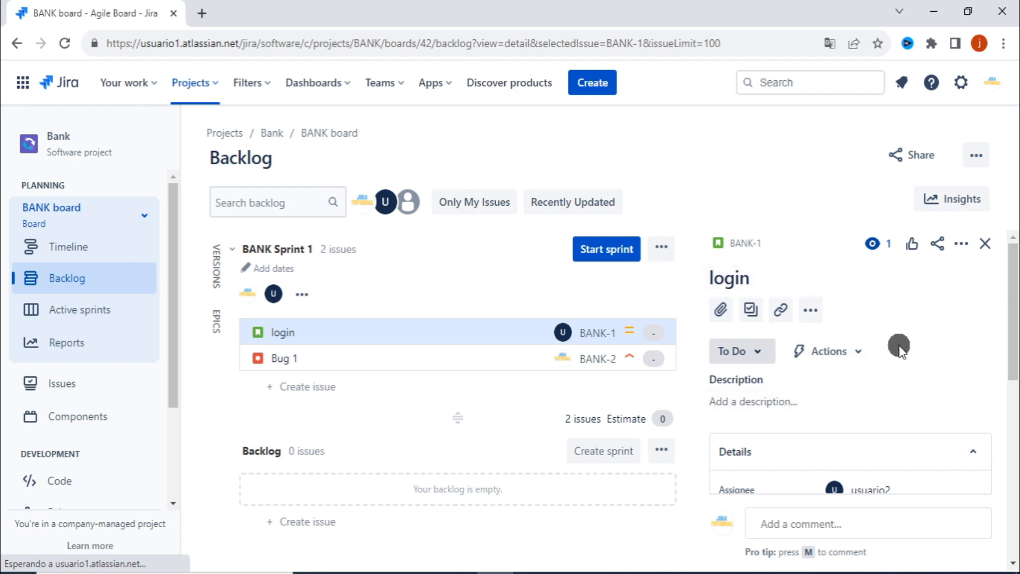
{"action": "scroll", "coordinate": [898, 345], "scroll_direction": "down", "scroll_amount": 4}
{"action": "scroll", "coordinate": [900, 347], "scroll_direction": "down", "scroll_amount": 2}
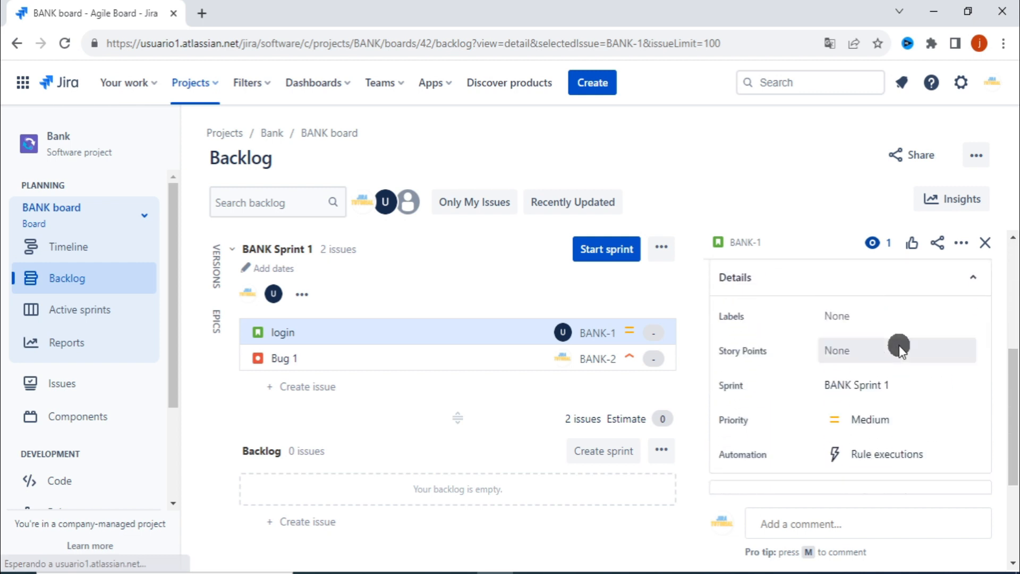
{"action": "scroll", "coordinate": [898, 348], "scroll_direction": "down", "scroll_amount": 1}
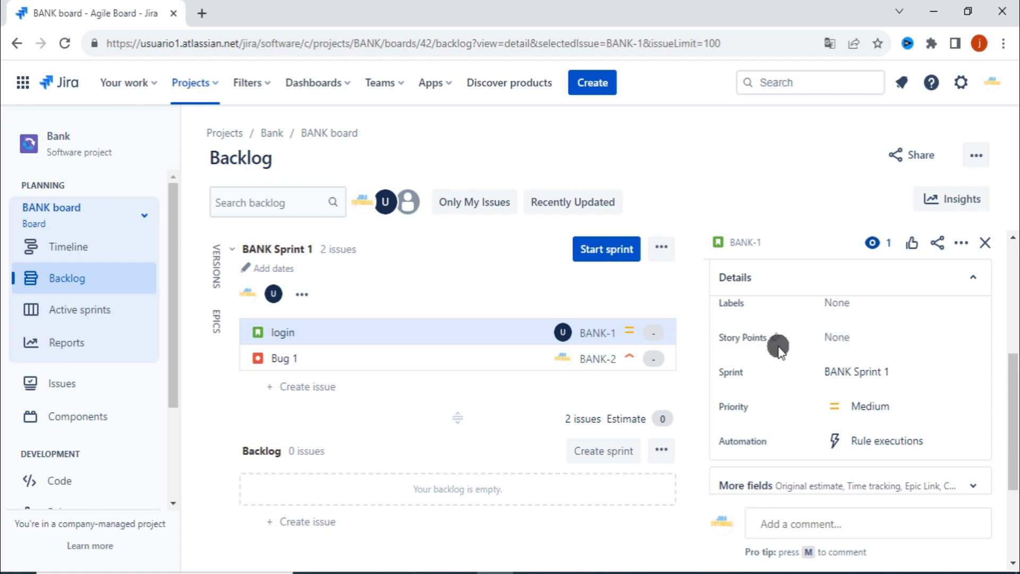
{"action": "left_click", "coordinate": [877, 339]}
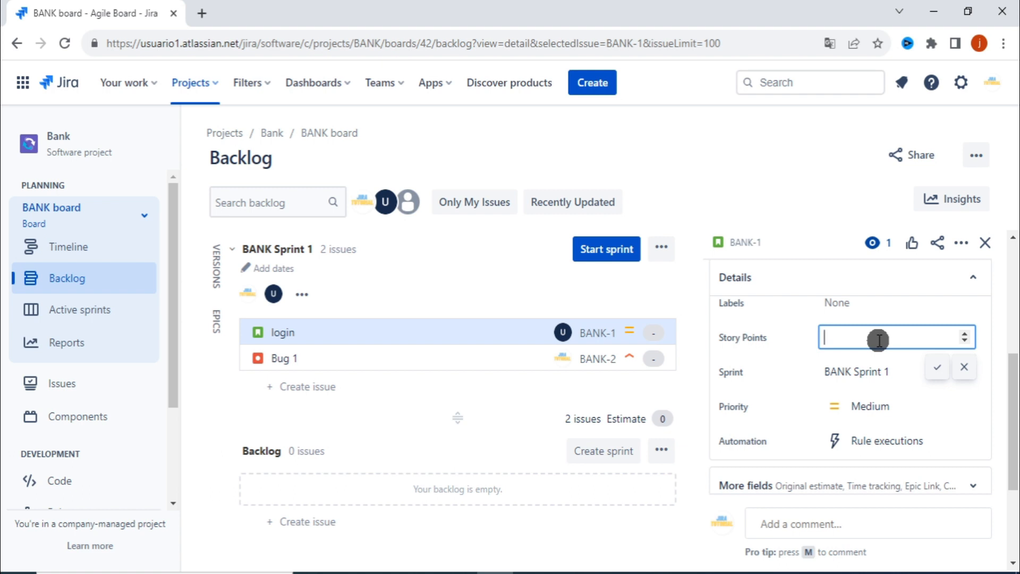
{"action": "left_click", "coordinate": [938, 367]}
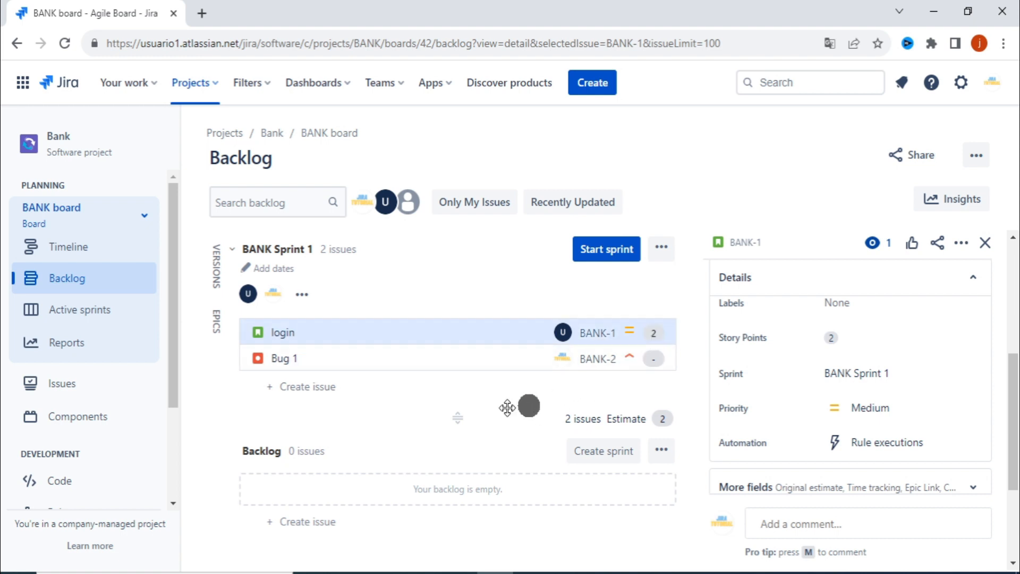
Step: Set Bug 1's story points to 5 and close its issue details
{"action": "left_click", "coordinate": [325, 359]}
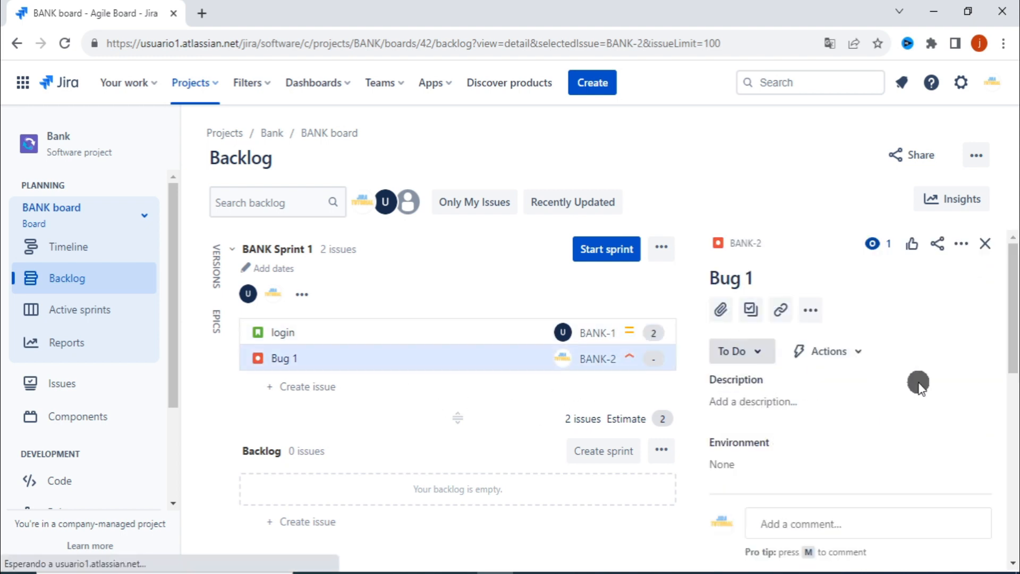
{"action": "scroll", "coordinate": [922, 385], "scroll_direction": "down", "scroll_amount": 3}
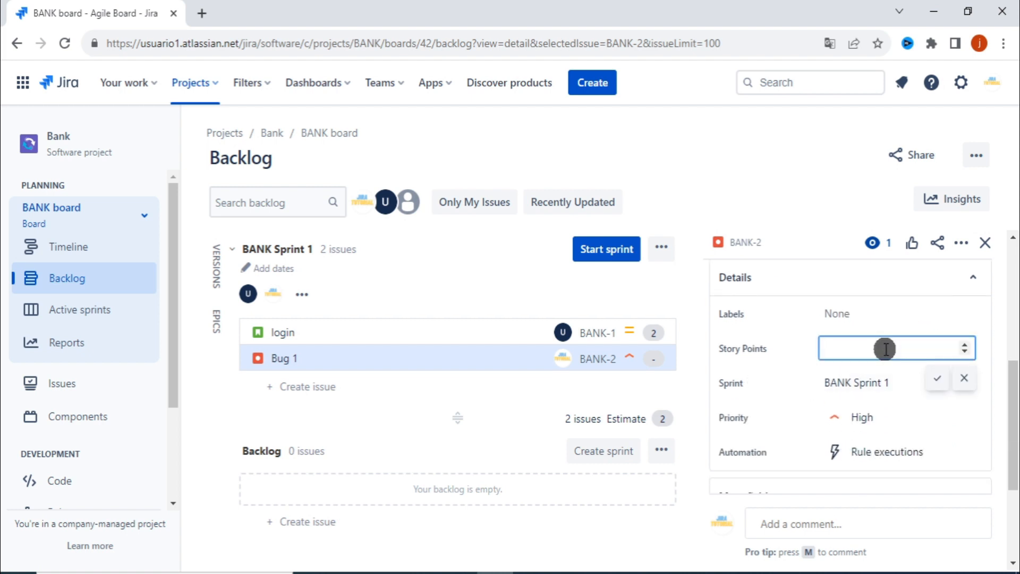
{"action": "type", "text": "5"}
{"action": "left_click", "coordinate": [927, 377]}
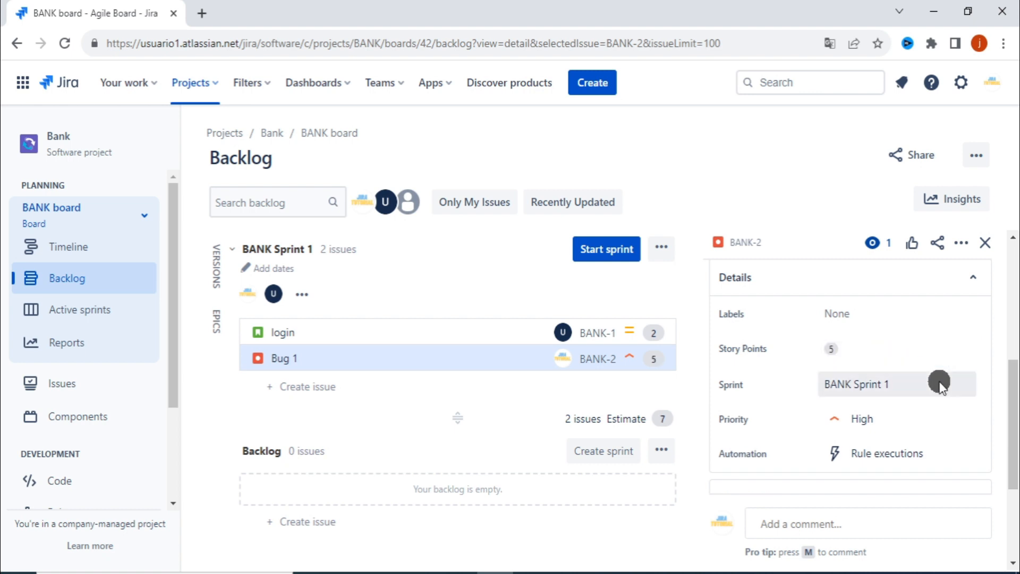
{"action": "left_click", "coordinate": [473, 359]}
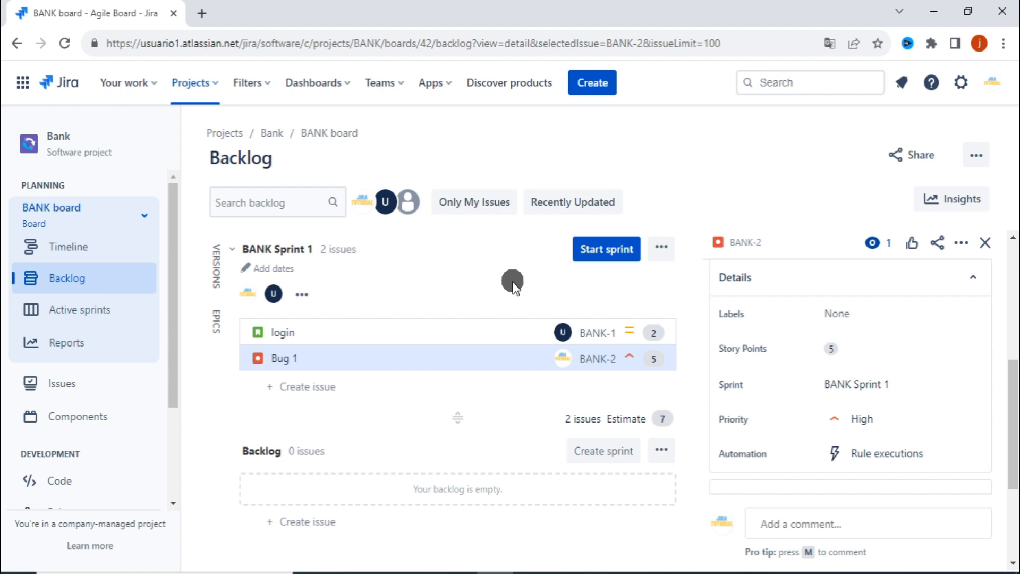
{"action": "left_click", "coordinate": [985, 243]}
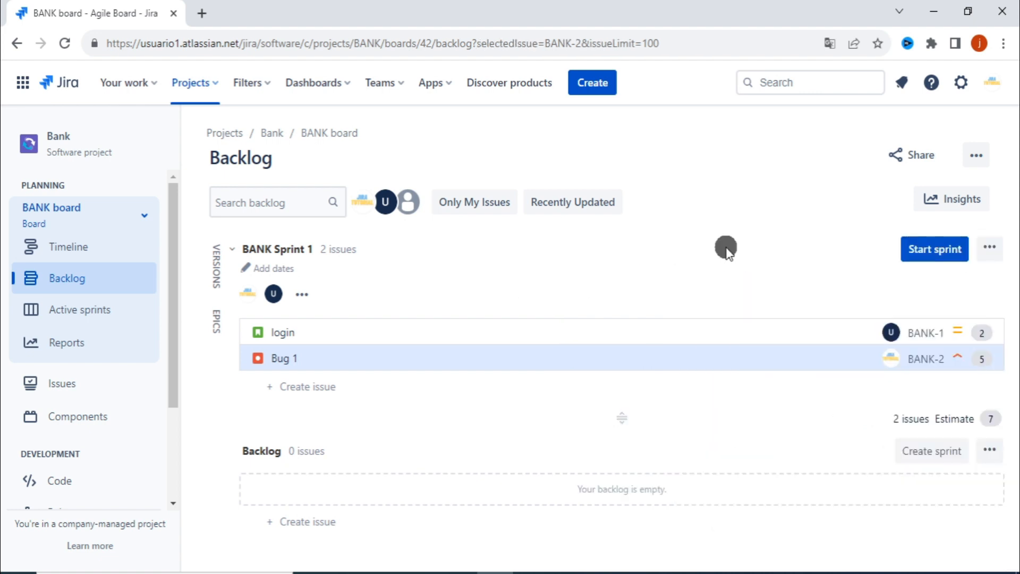
Step: Start BANK Sprint 1 with a duration of 2 weeks and the sprint goal "sprint goal", and dismiss the notification
{"action": "left_click", "coordinate": [927, 254]}
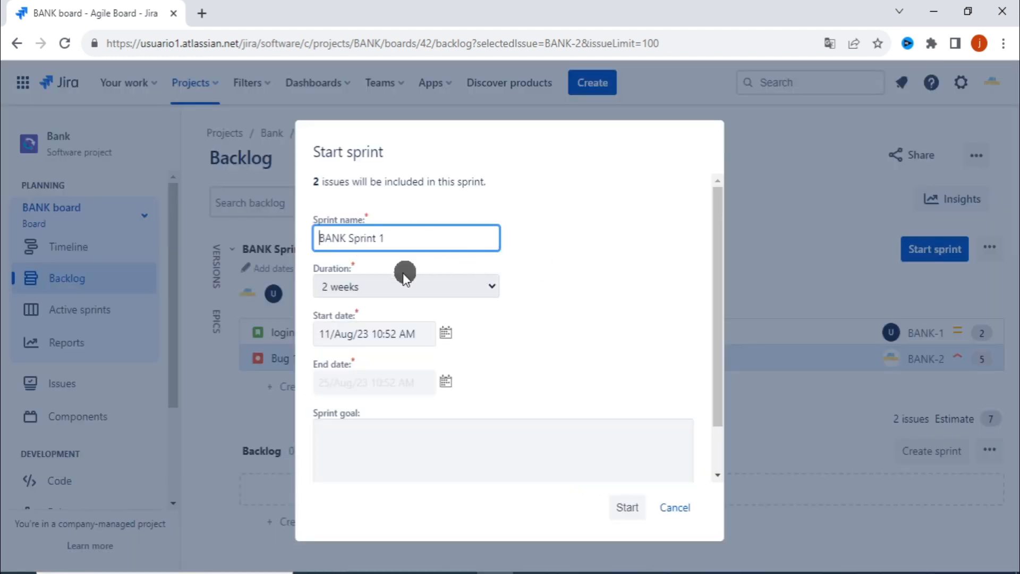
{"action": "left_click", "coordinate": [474, 290]}
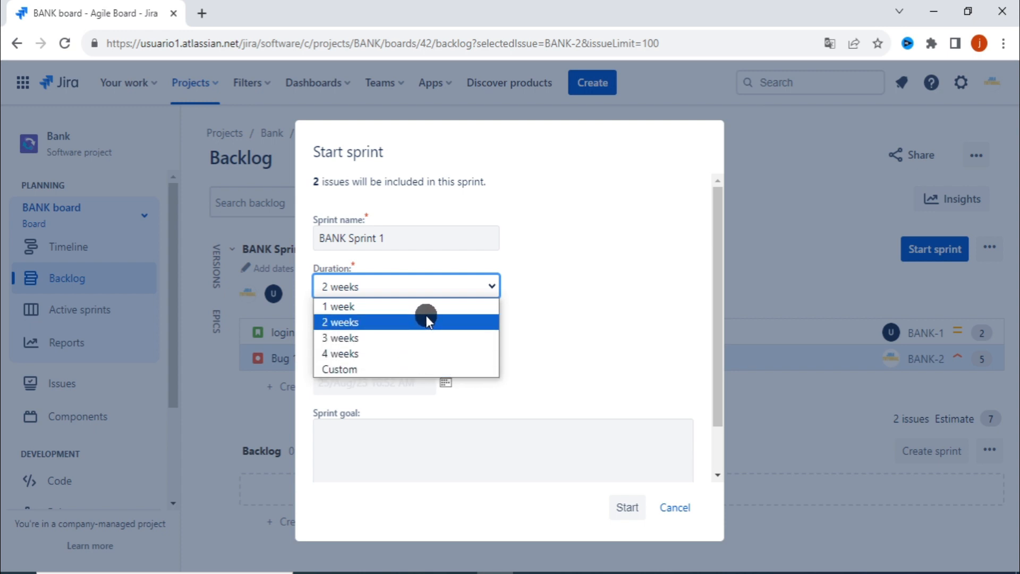
{"action": "left_click", "coordinate": [578, 305]}
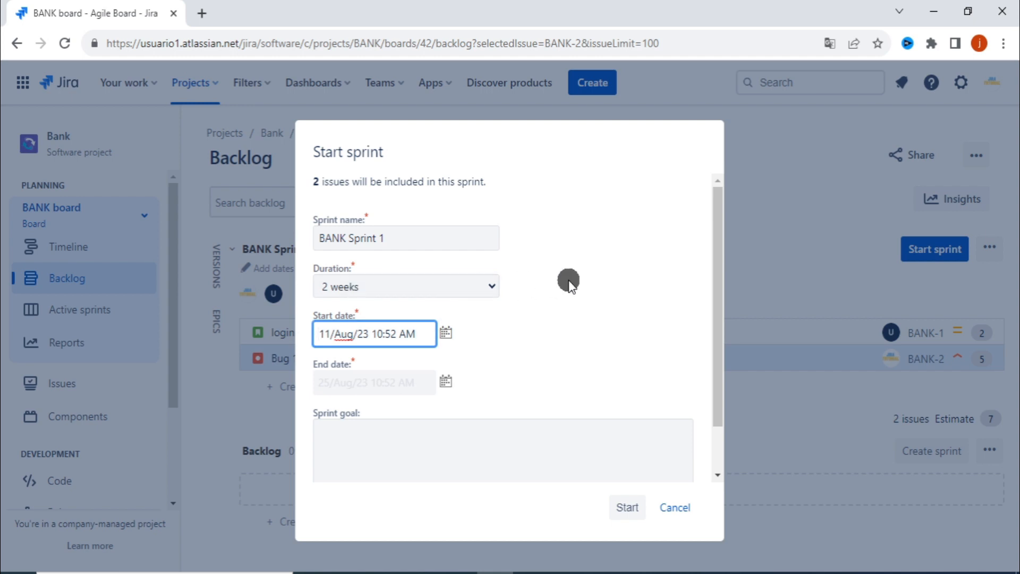
{"action": "scroll", "coordinate": [564, 319], "scroll_direction": "down", "scroll_amount": 1}
{"action": "left_click", "coordinate": [491, 392]}
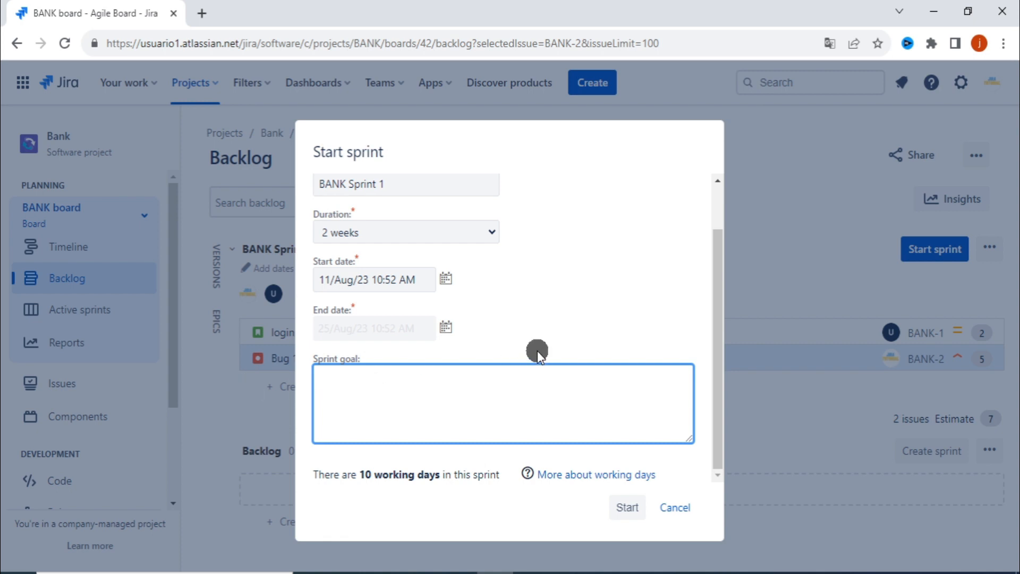
{"action": "type", "text": "sprint goal"}
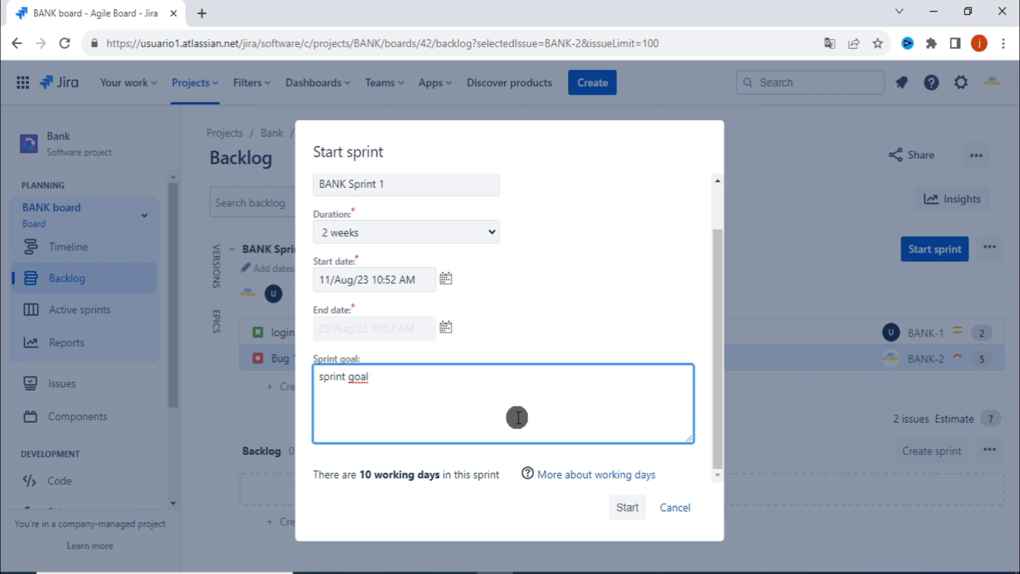
{"action": "left_click", "coordinate": [631, 510]}
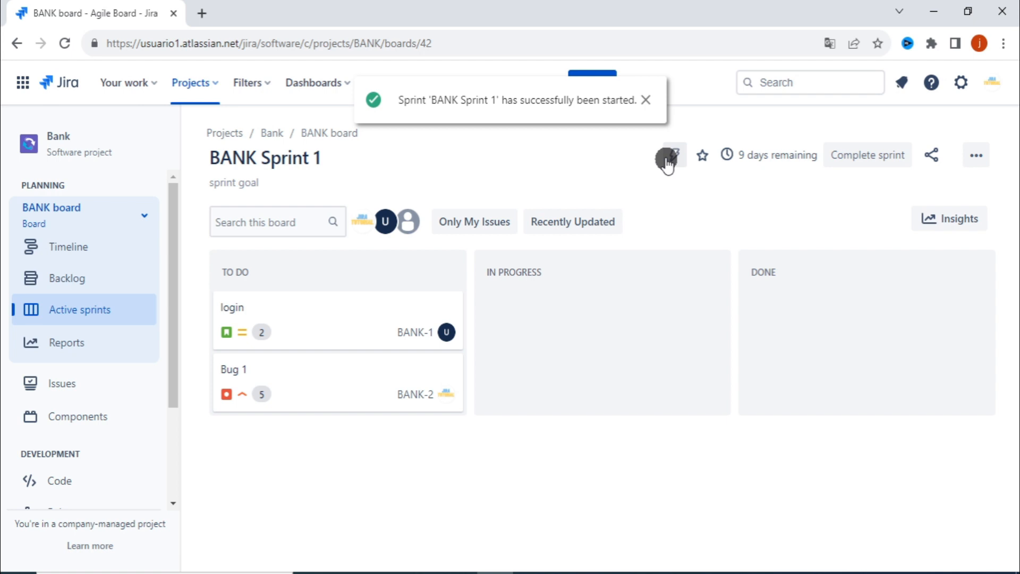
{"action": "left_click", "coordinate": [647, 100]}
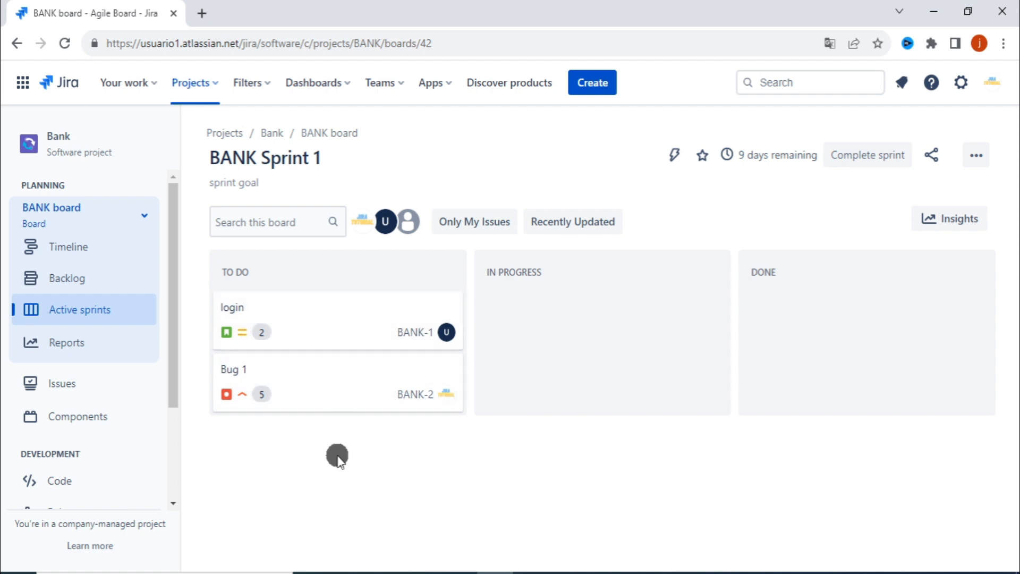
Step: Open the People page in the Bank project's settings to review who has access
{"action": "mouse_move", "coordinate": [787, 179]}
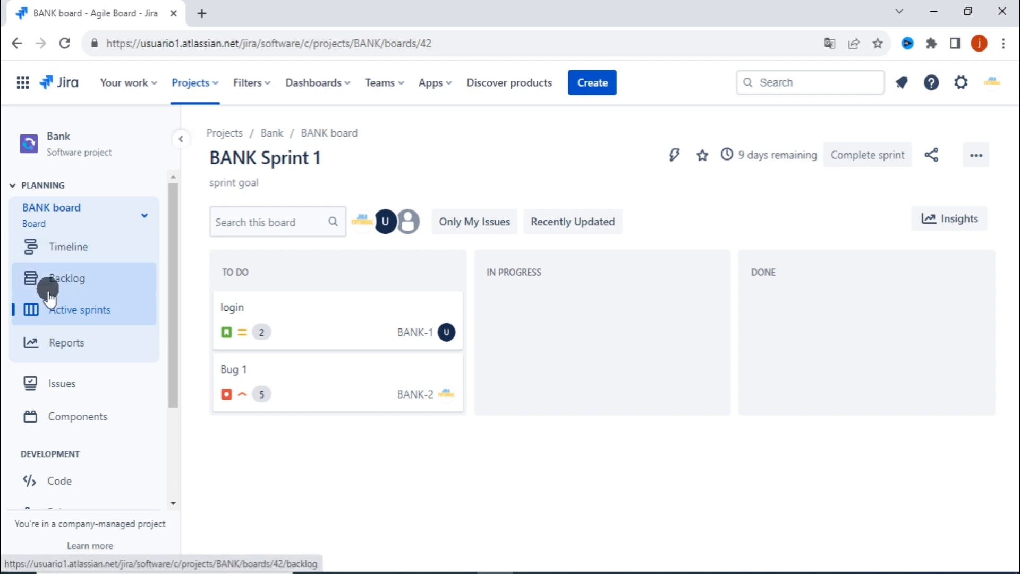
{"action": "scroll", "coordinate": [42, 290], "scroll_direction": "down", "scroll_amount": 3}
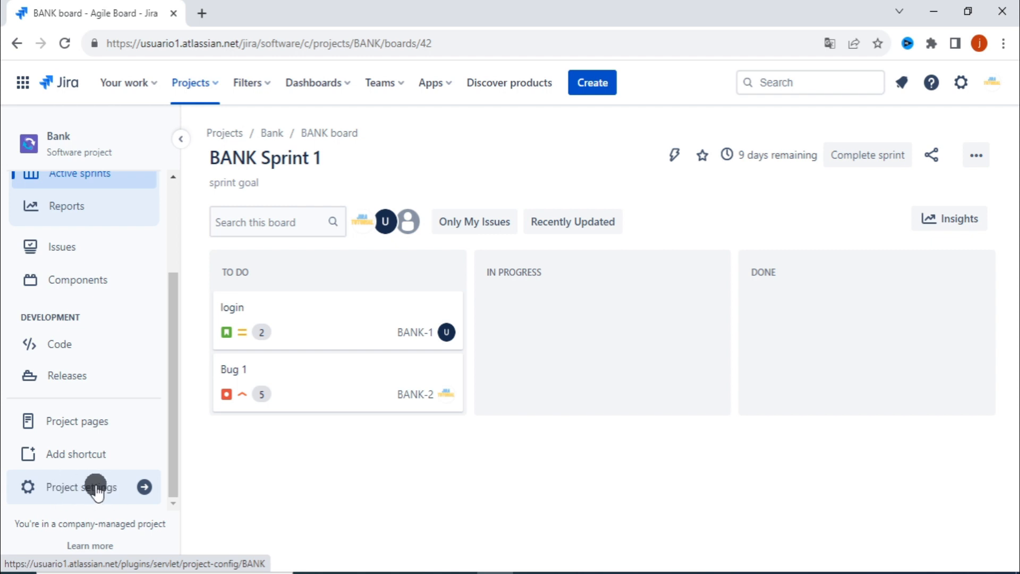
{"action": "left_click", "coordinate": [85, 488]}
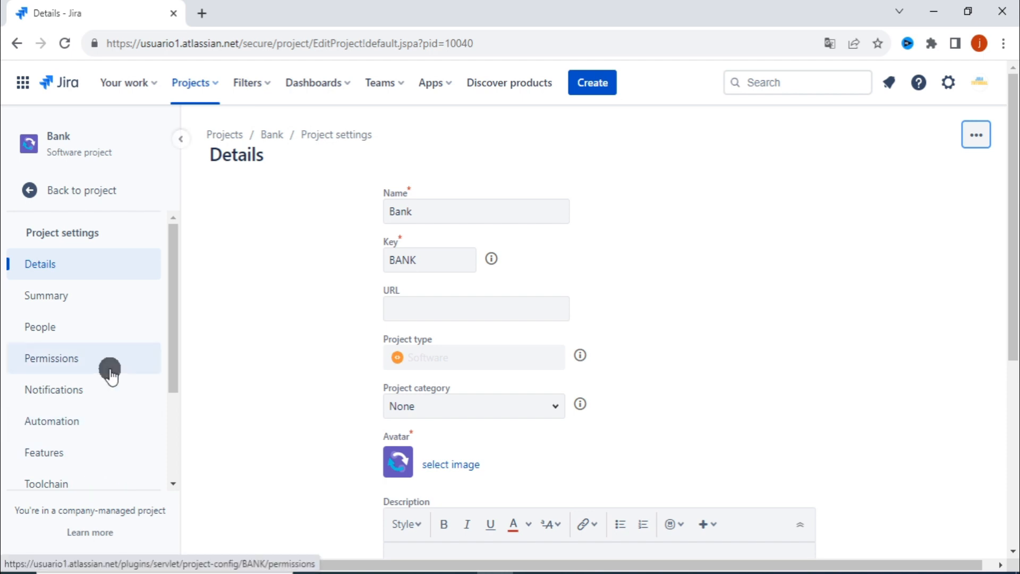
{"action": "left_click", "coordinate": [35, 328]}
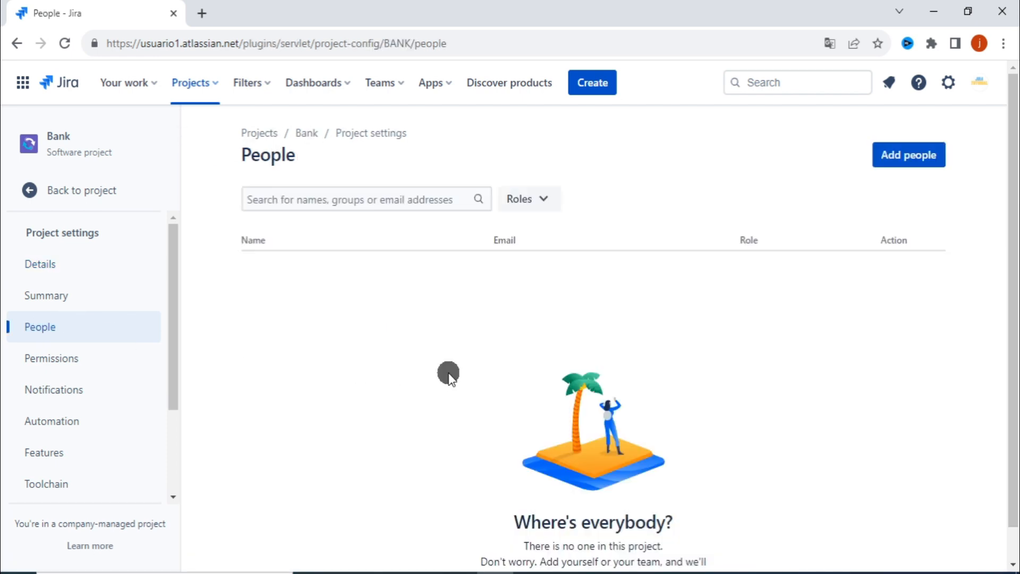
{"action": "scroll", "coordinate": [761, 403], "scroll_direction": "down", "scroll_amount": 1}
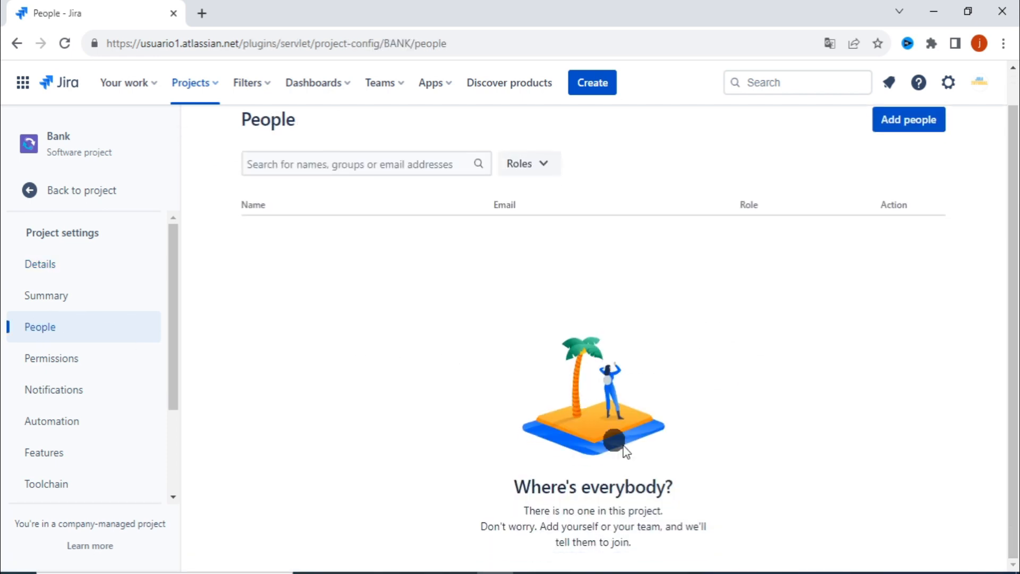
{"action": "scroll", "coordinate": [688, 369], "scroll_direction": "up", "scroll_amount": 1}
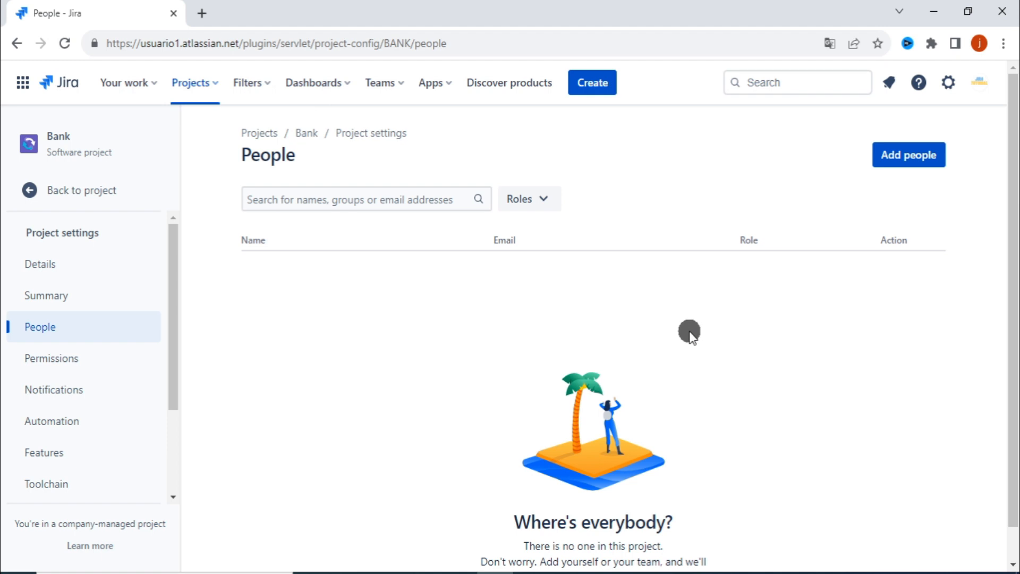
Step: Add usuario2 to the Bank project with the role Miembro de equipo and dismiss the notification
{"action": "left_click", "coordinate": [906, 160]}
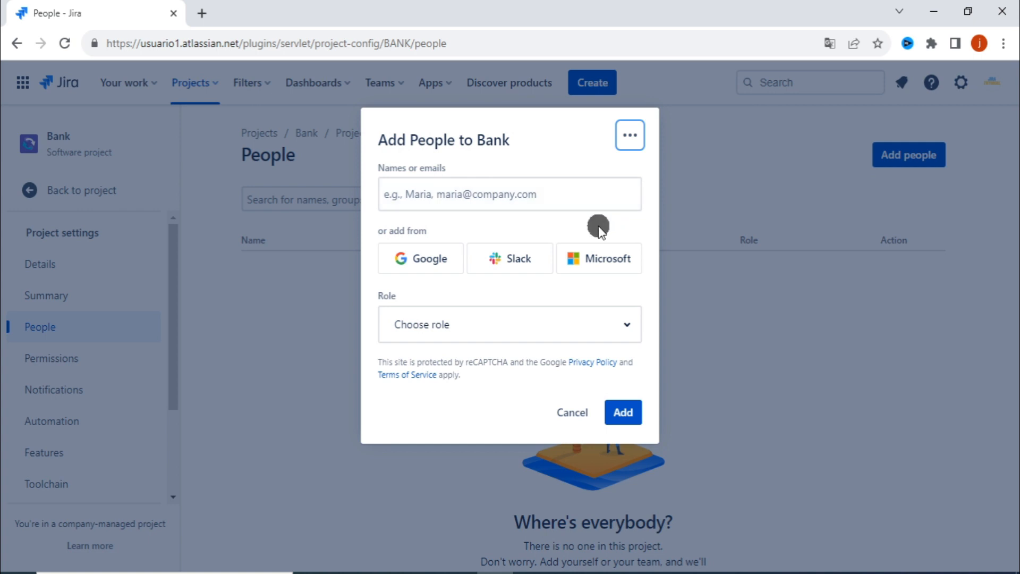
{"action": "left_click", "coordinate": [449, 199]}
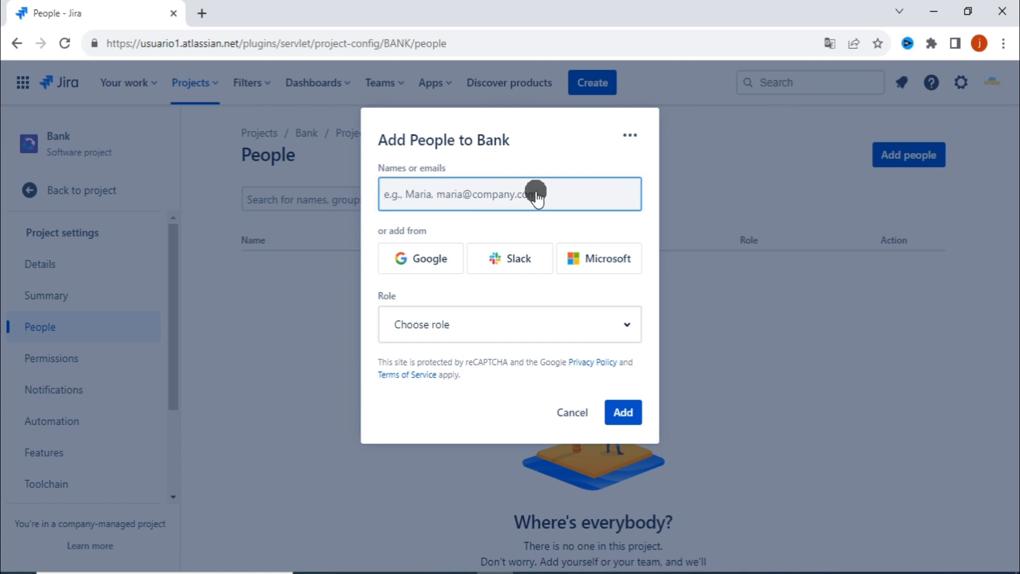
{"action": "type", "text": "usuario2"}
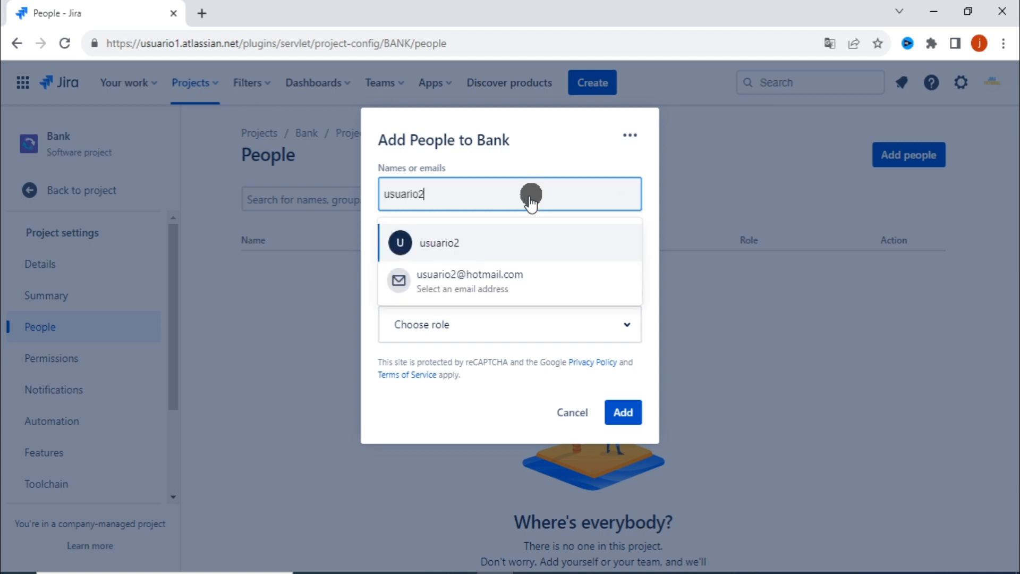
{"action": "left_click", "coordinate": [472, 240]}
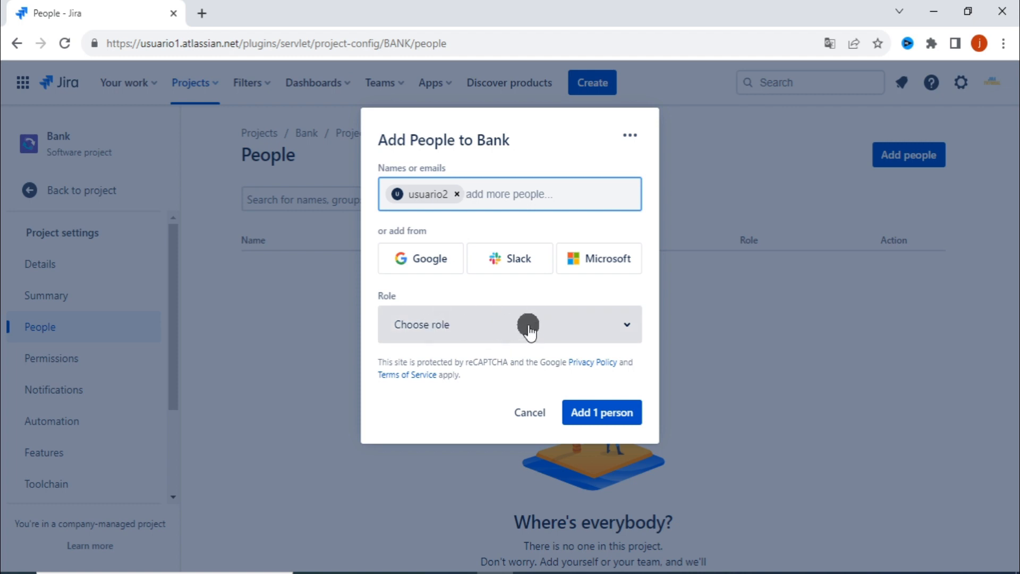
{"action": "left_click", "coordinate": [607, 335]}
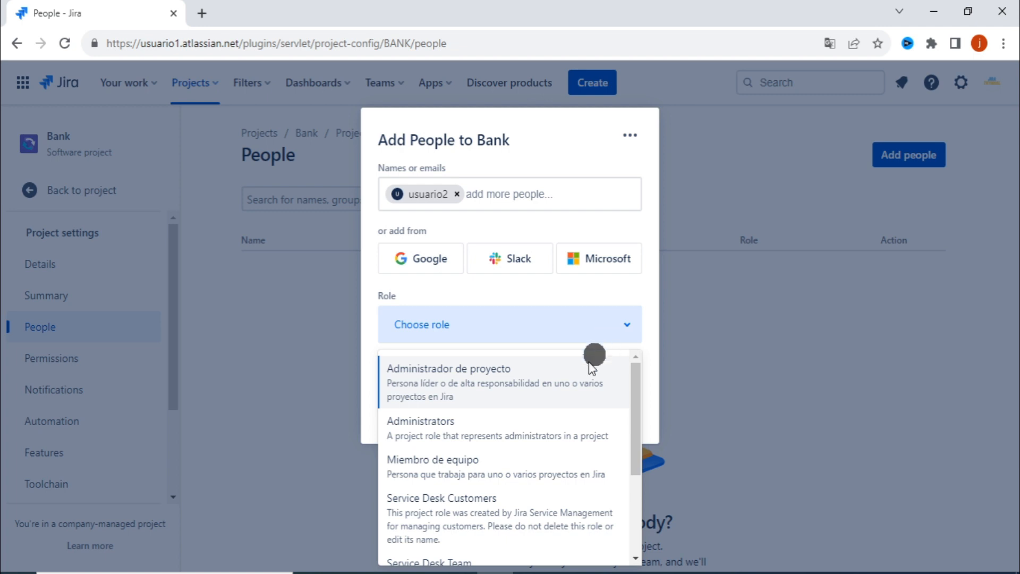
{"action": "scroll", "coordinate": [538, 442], "scroll_direction": "down", "scroll_amount": 2}
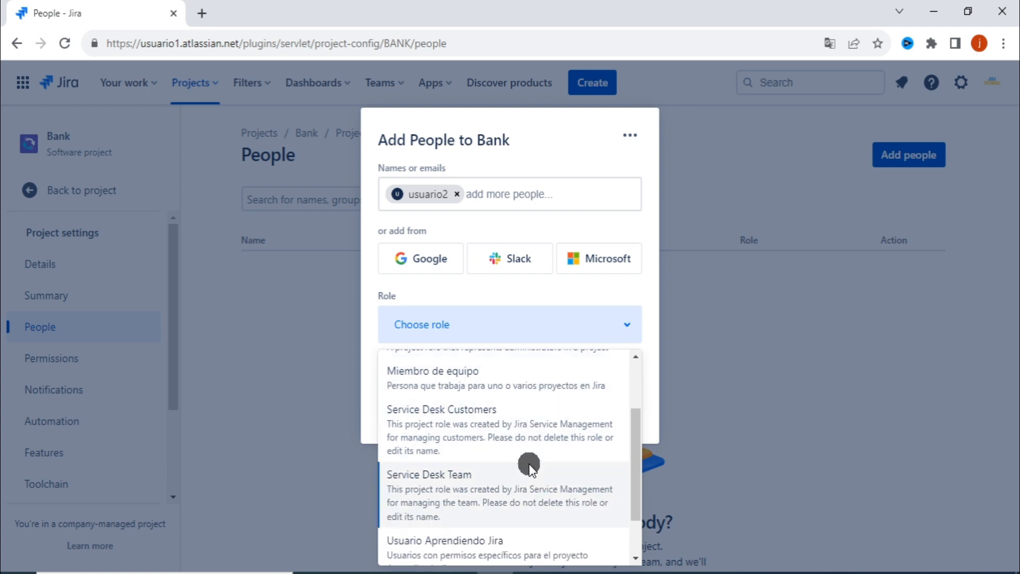
{"action": "scroll", "coordinate": [530, 467], "scroll_direction": "up", "scroll_amount": 2}
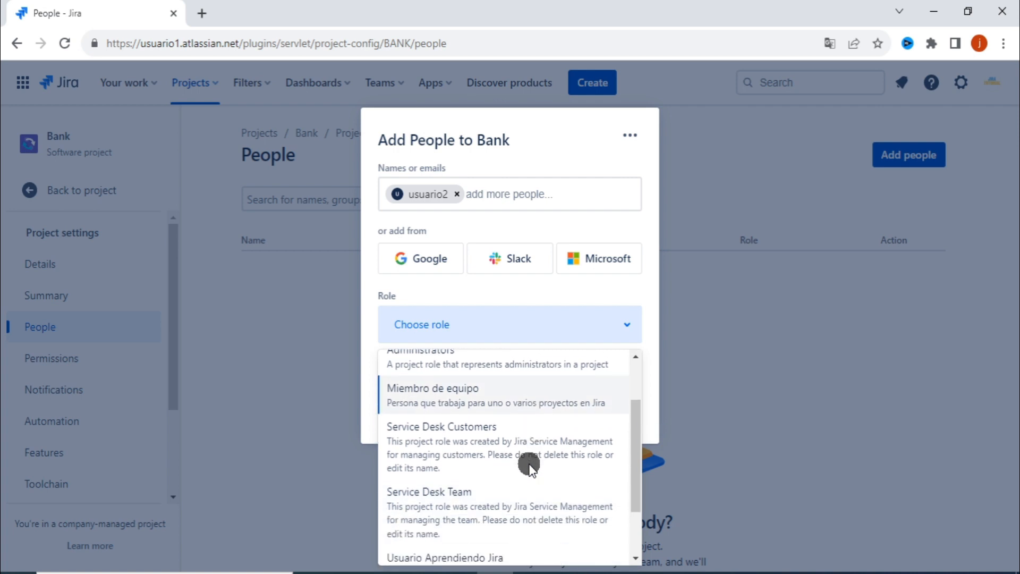
{"action": "left_click", "coordinate": [529, 457]}
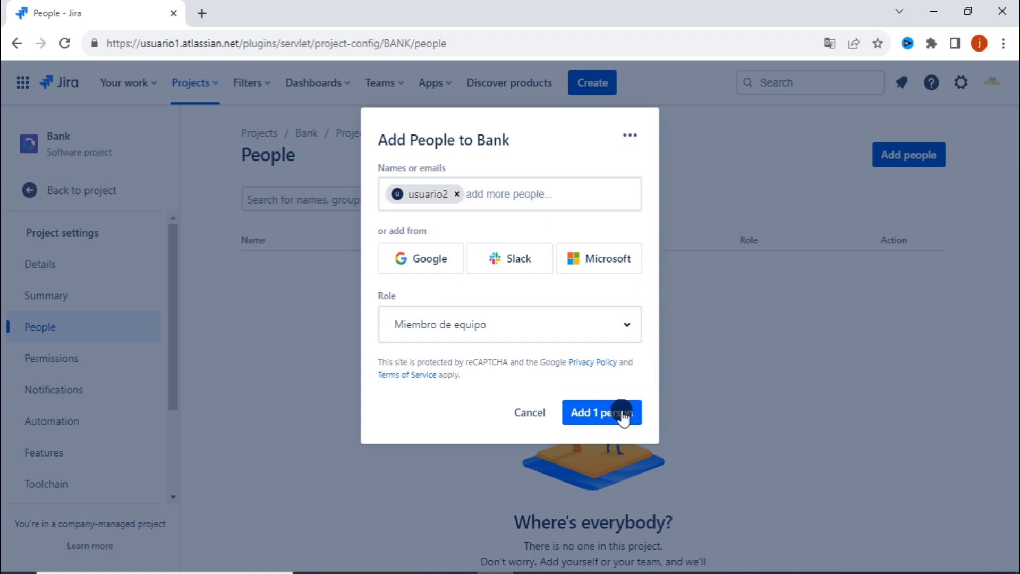
{"action": "left_click", "coordinate": [603, 416]}
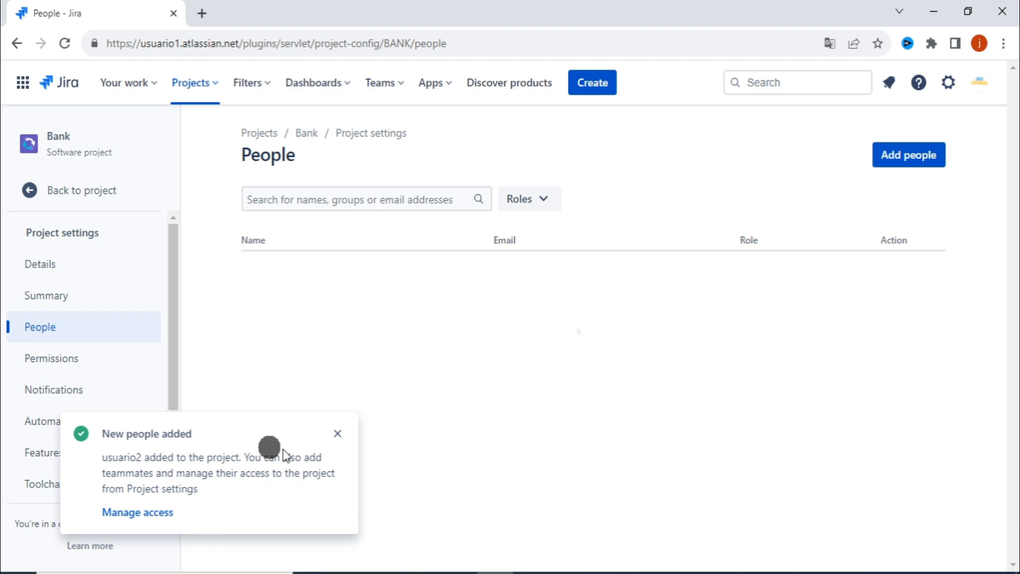
{"action": "left_click", "coordinate": [338, 436]}
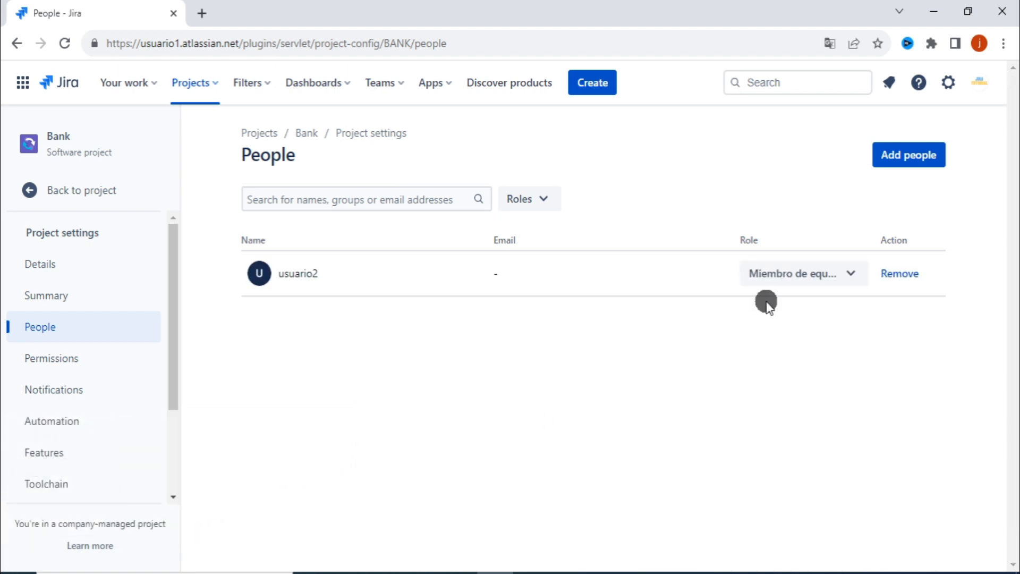
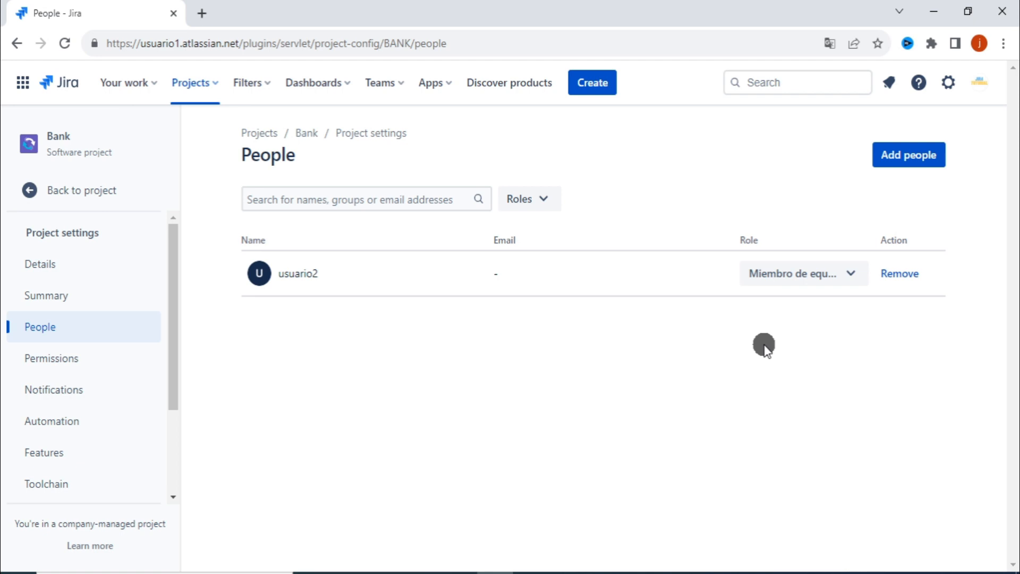
Step: Add usuario1JiraTutoriales to the Bank project with the role Administrators and dismiss the notification
{"action": "left_click", "coordinate": [910, 159]}
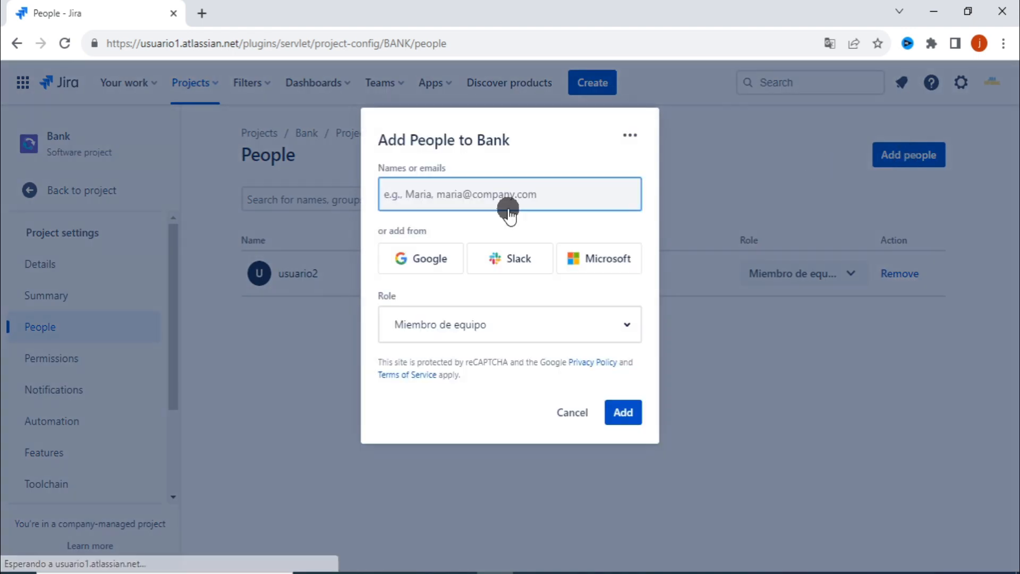
{"action": "type", "text": "usuario1ji"}
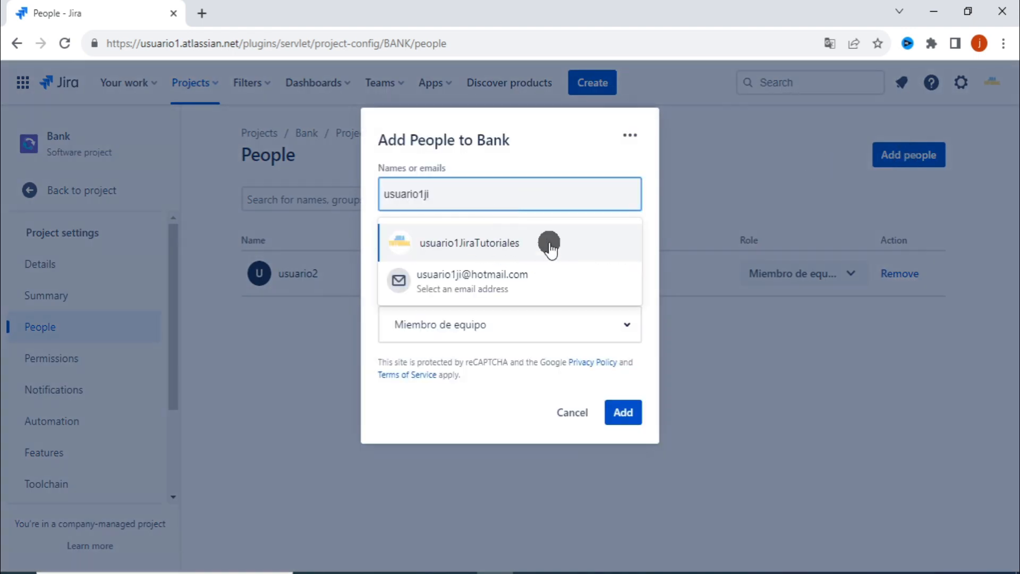
{"action": "left_click", "coordinate": [432, 244]}
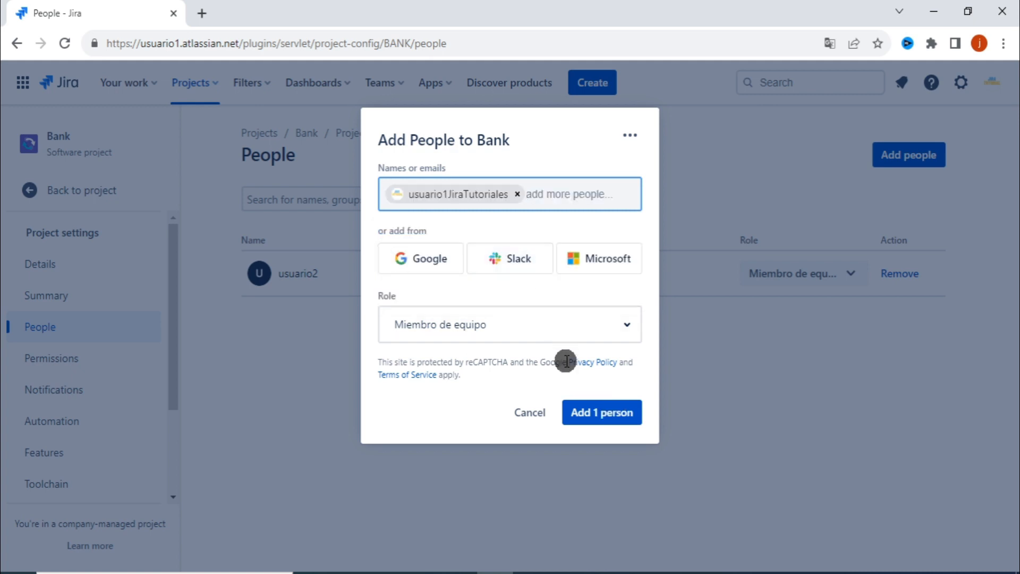
{"action": "left_click", "coordinate": [565, 325]}
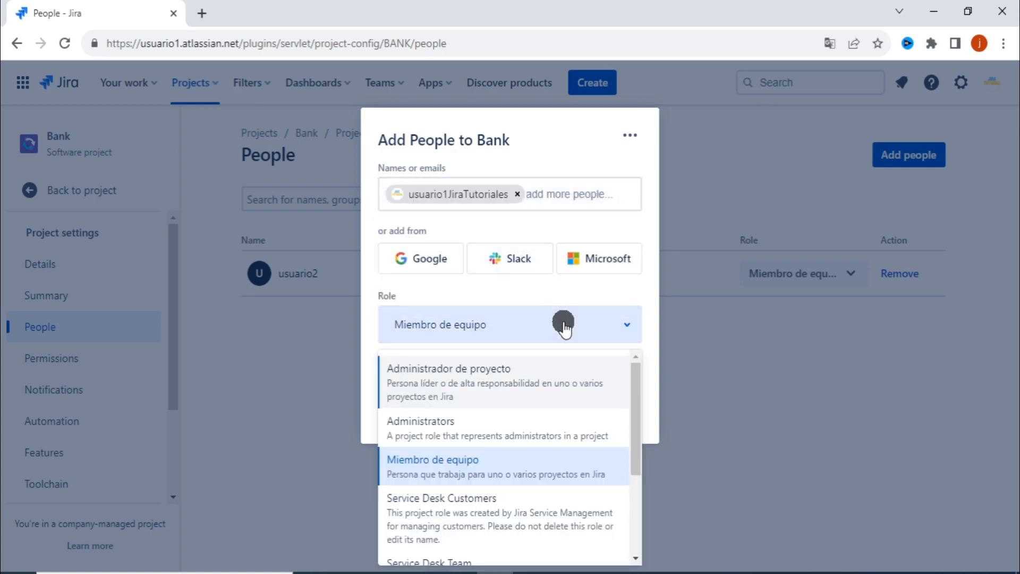
{"action": "left_click", "coordinate": [476, 429]}
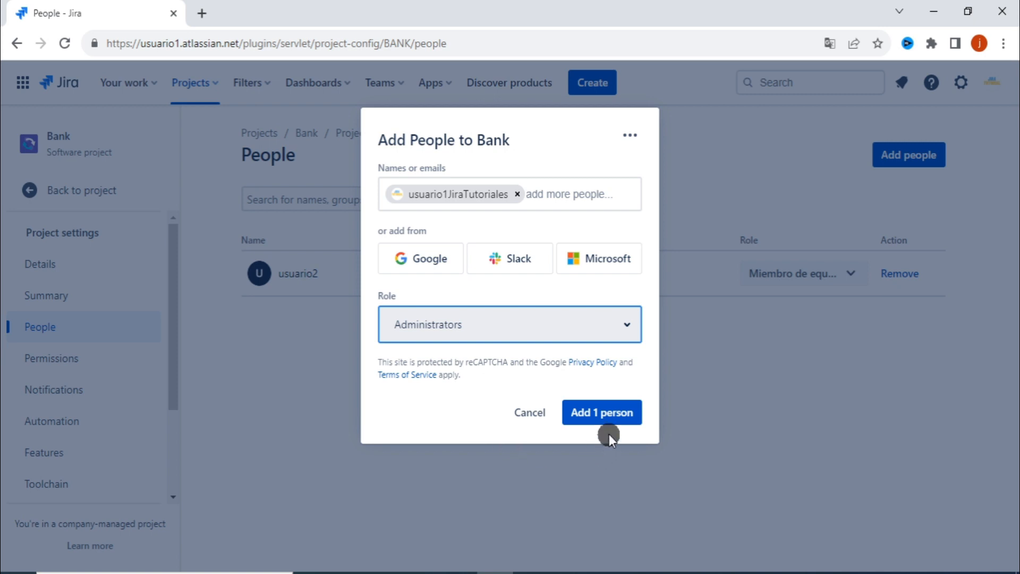
{"action": "left_click", "coordinate": [606, 416]}
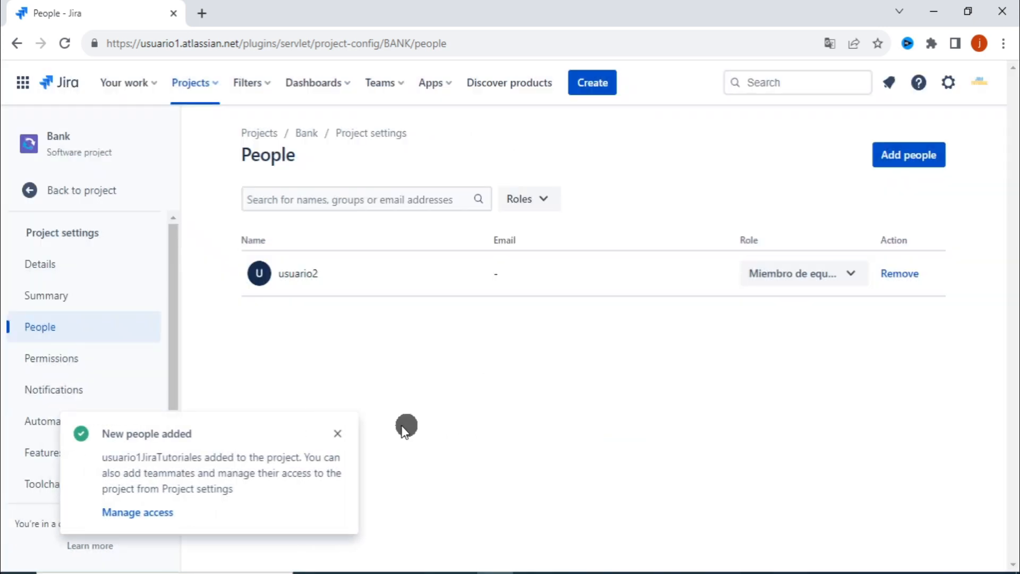
{"action": "left_click", "coordinate": [337, 434]}
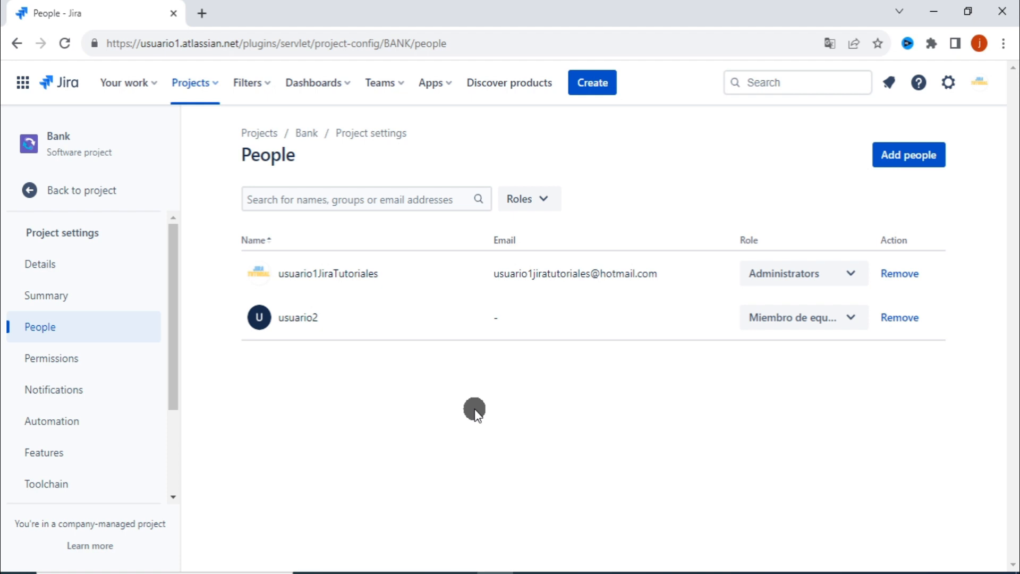
Step: Return to the Bank project's active sprint board and move the login story from To Do to In Progress
{"action": "left_click", "coordinate": [78, 195]}
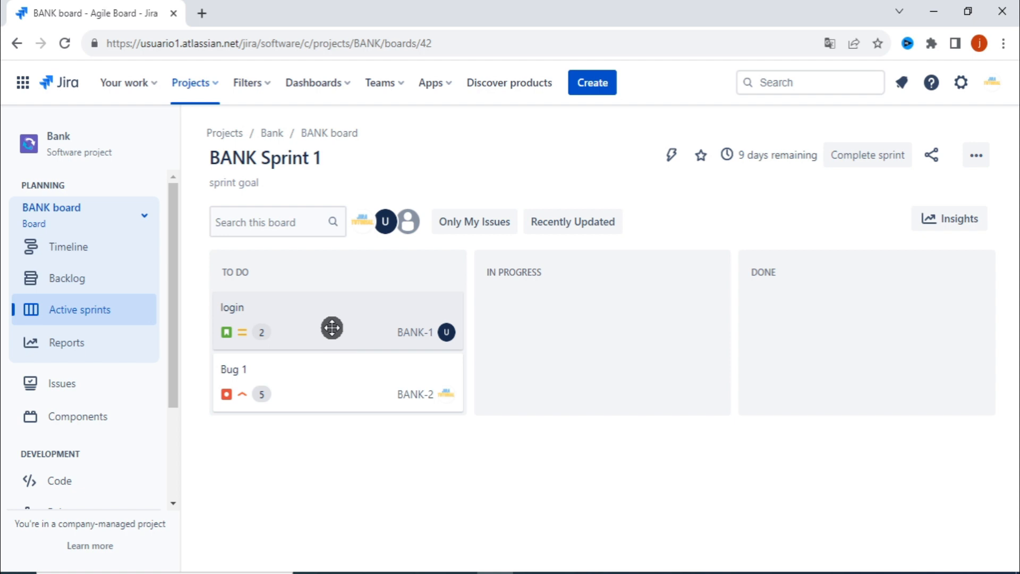
{"action": "left_click_drag", "start_coordinate": [300, 321], "coordinate": [559, 334]}
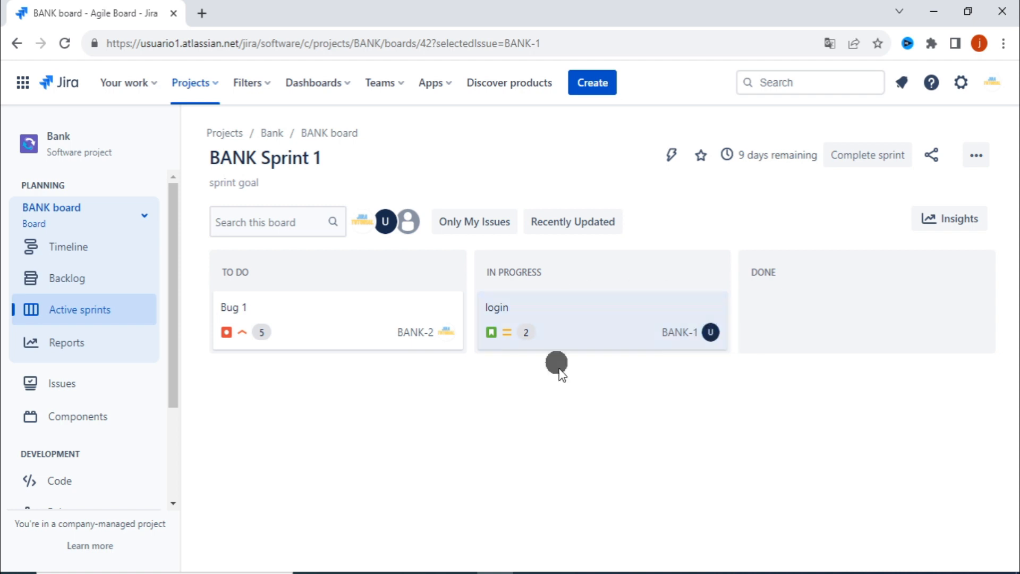
{"action": "left_click", "coordinate": [506, 333]}
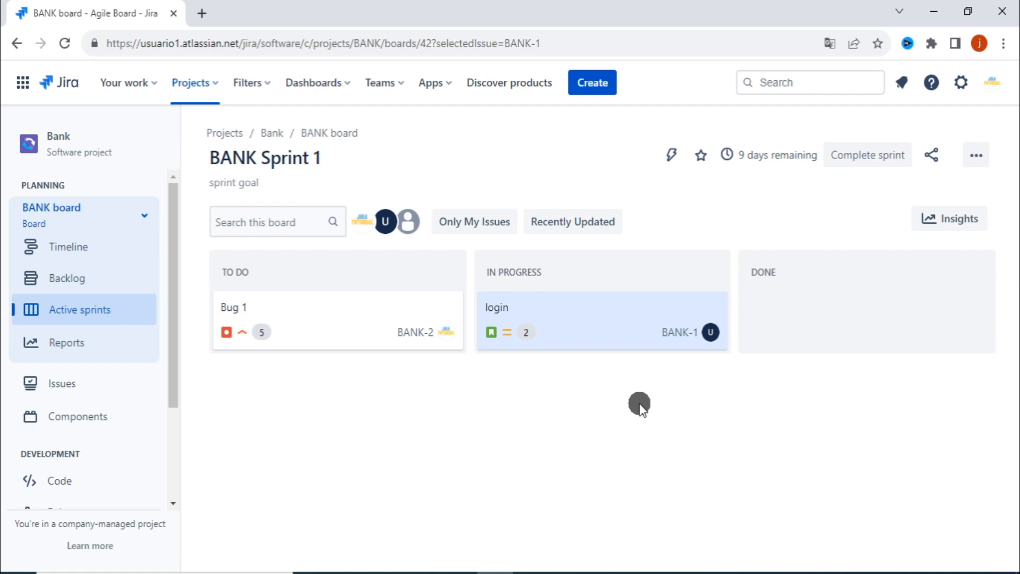
Step: Open the login issue's details and look at its work log
{"action": "left_click", "coordinate": [594, 320]}
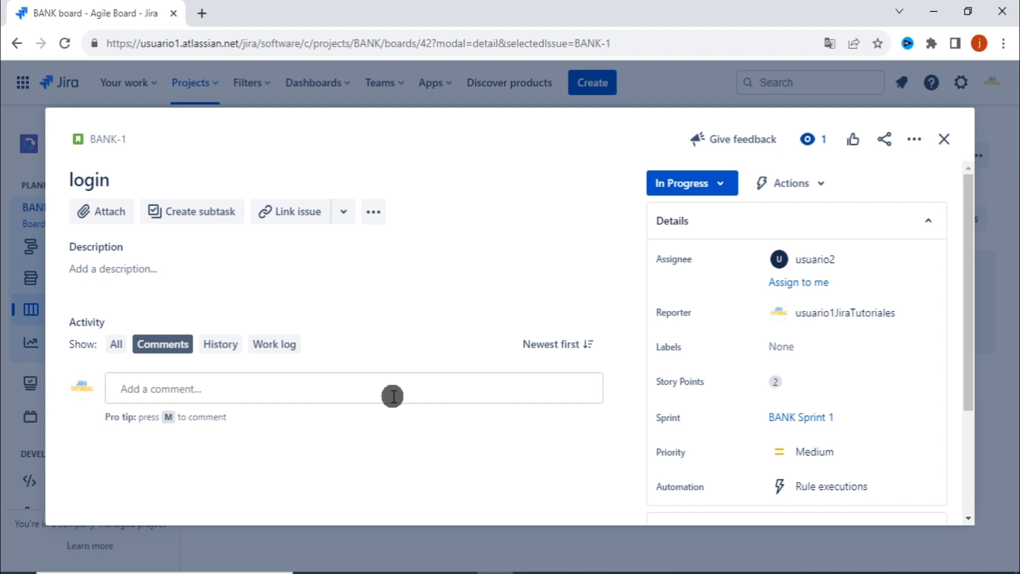
{"action": "left_click", "coordinate": [275, 349]}
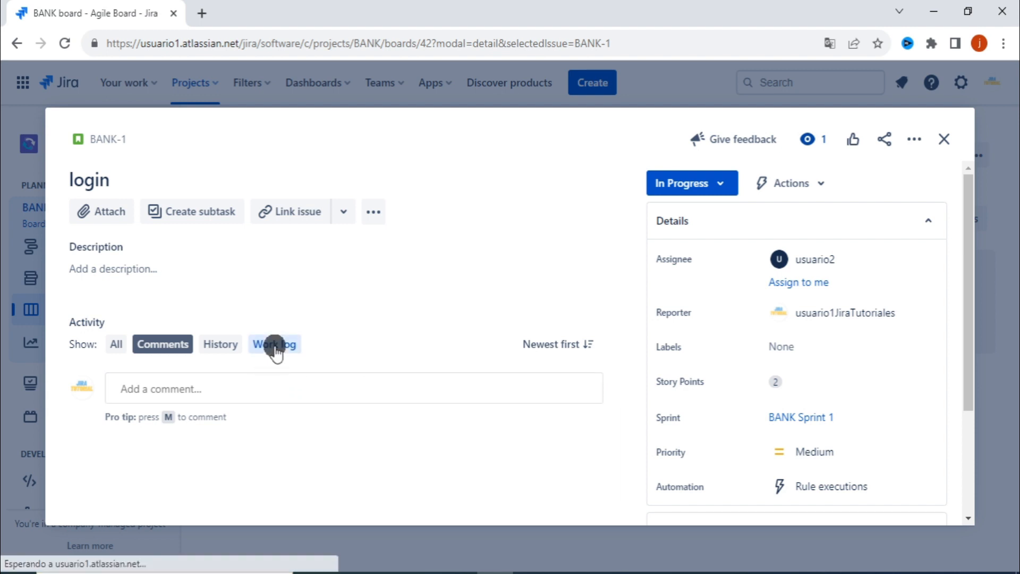
{"action": "scroll", "coordinate": [425, 382], "scroll_direction": "down", "scroll_amount": 3}
{"action": "scroll", "coordinate": [422, 376], "scroll_direction": "up", "scroll_amount": 3}
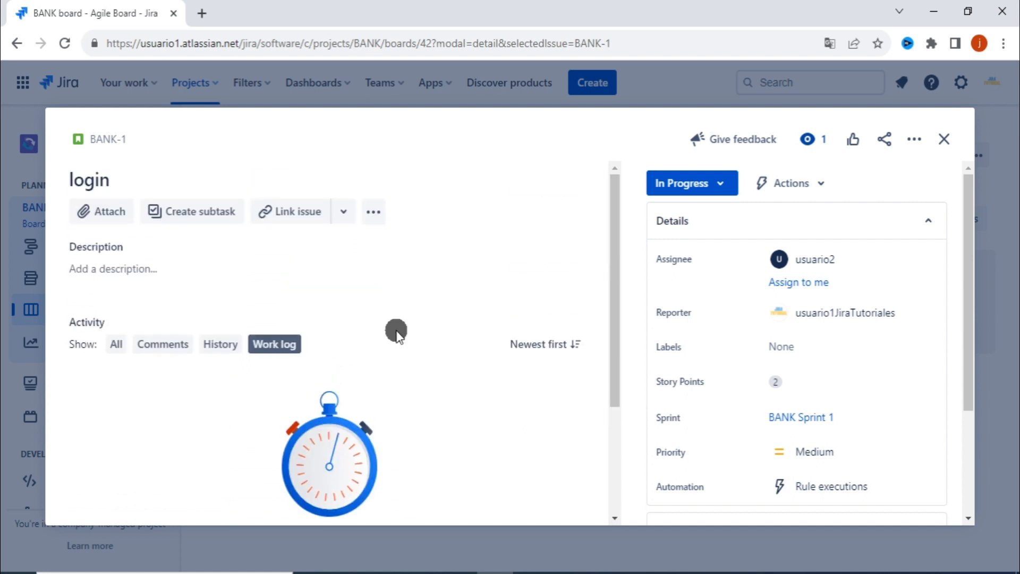
{"action": "scroll", "coordinate": [398, 331], "scroll_direction": "down", "scroll_amount": 2}
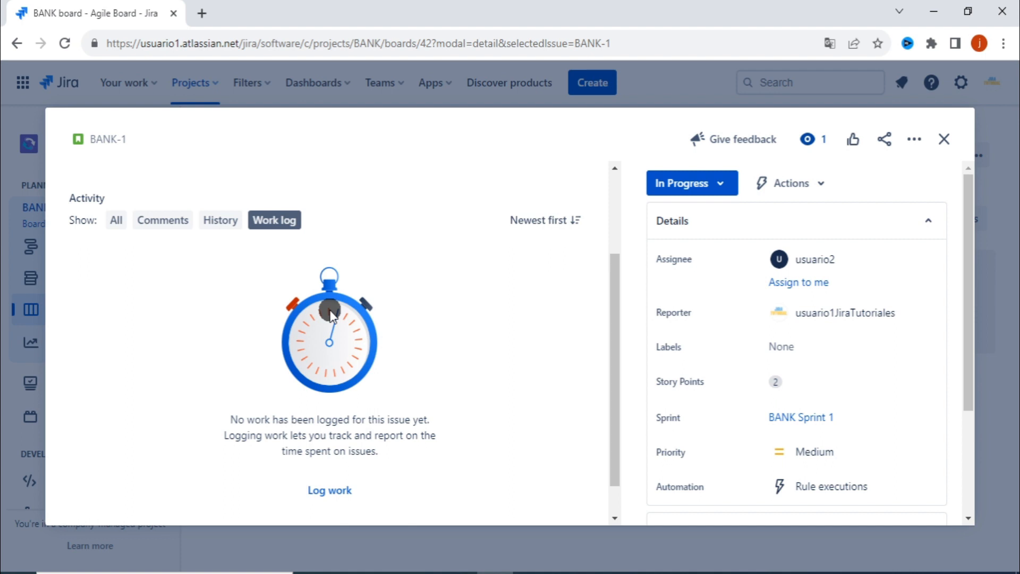
Step: Review the login issue's change history and sort its entries oldest first
{"action": "left_click", "coordinate": [217, 220]}
{"action": "scroll", "coordinate": [211, 296], "scroll_direction": "down", "scroll_amount": 2}
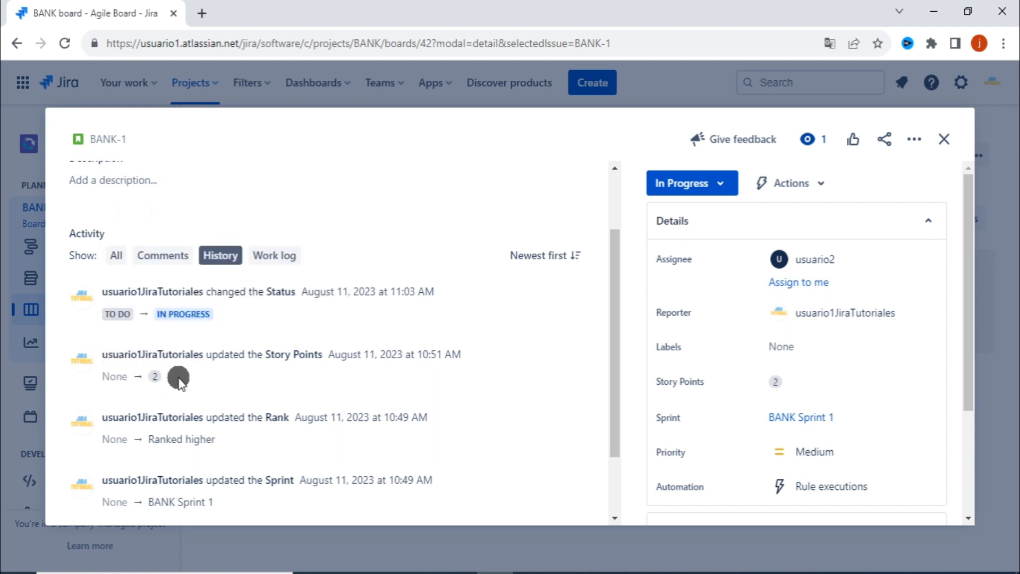
{"action": "scroll", "coordinate": [317, 359], "scroll_direction": "down", "scroll_amount": 2}
{"action": "scroll", "coordinate": [317, 358], "scroll_direction": "up", "scroll_amount": 3}
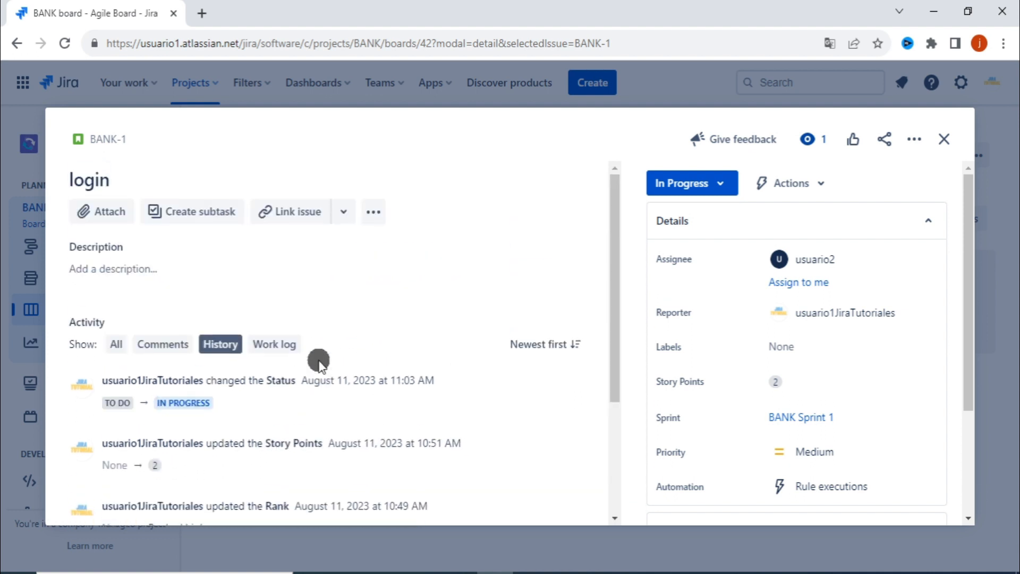
{"action": "scroll", "coordinate": [317, 358], "scroll_direction": "down", "scroll_amount": 2}
{"action": "scroll", "coordinate": [332, 379], "scroll_direction": "down", "scroll_amount": 2}
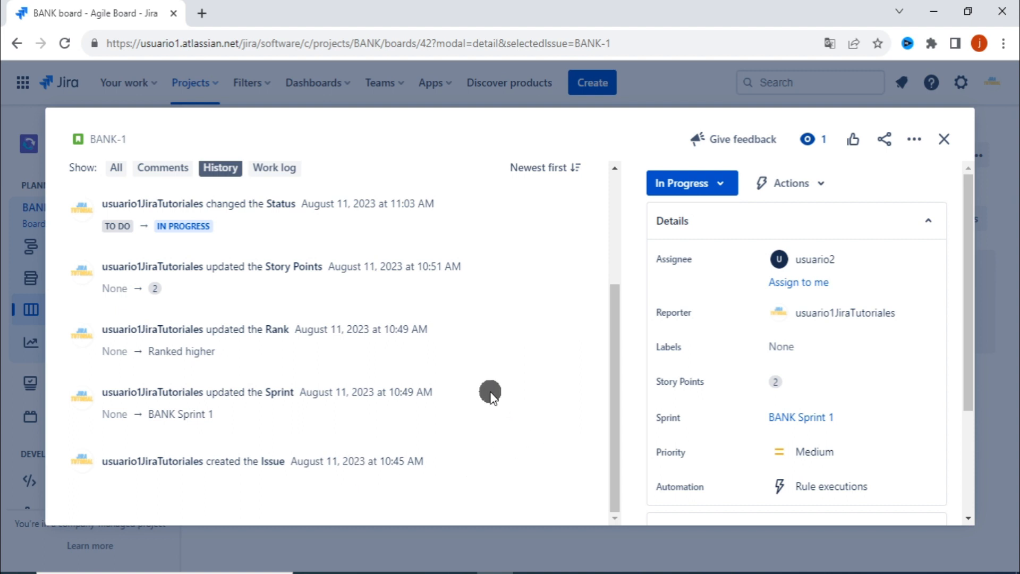
{"action": "scroll", "coordinate": [490, 393], "scroll_direction": "up", "scroll_amount": 3}
{"action": "scroll", "coordinate": [428, 382], "scroll_direction": "down", "scroll_amount": 3}
{"action": "scroll", "coordinate": [526, 364], "scroll_direction": "up", "scroll_amount": 3}
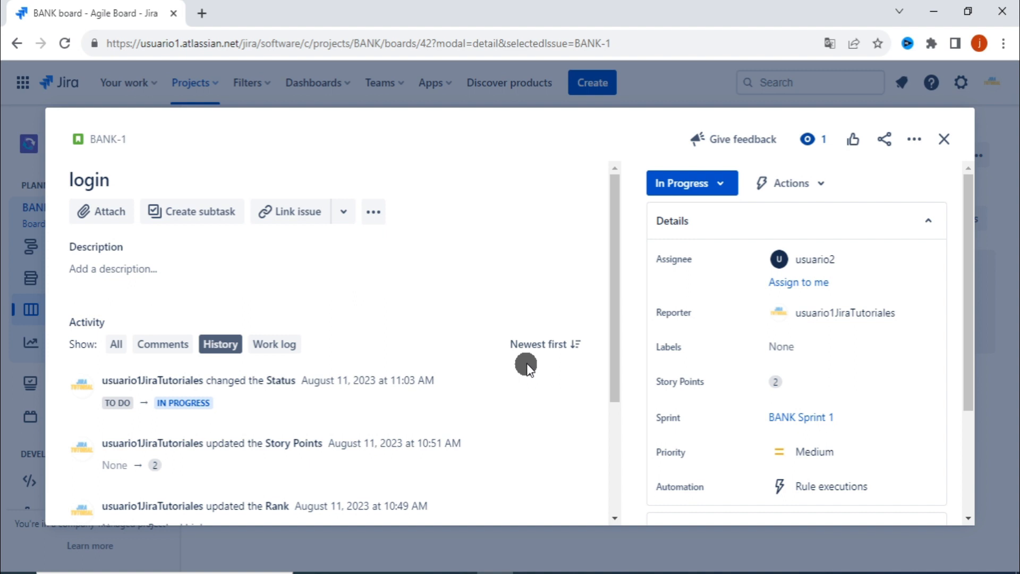
{"action": "scroll", "coordinate": [537, 409], "scroll_direction": "down", "scroll_amount": 1}
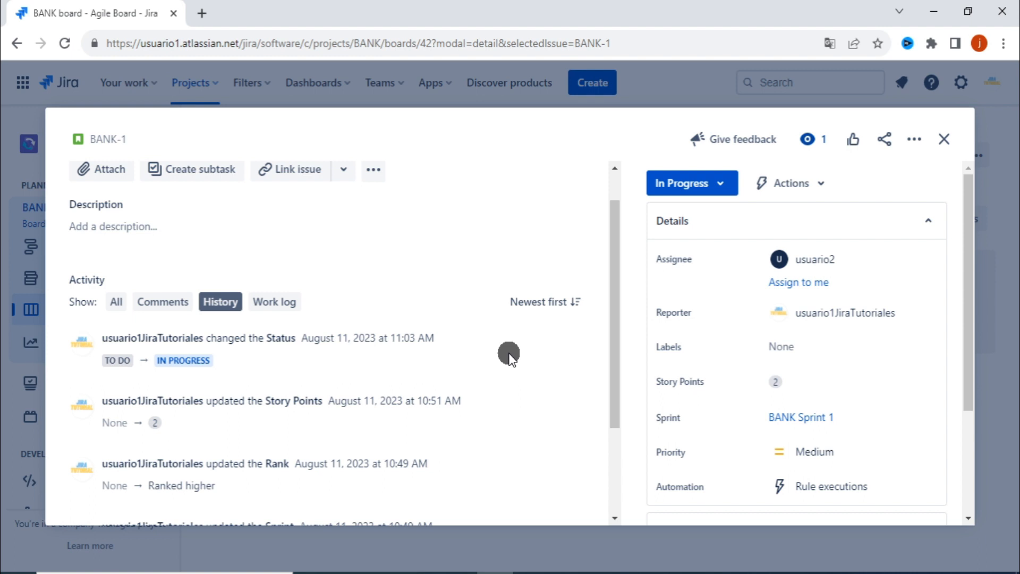
{"action": "left_click", "coordinate": [540, 300]}
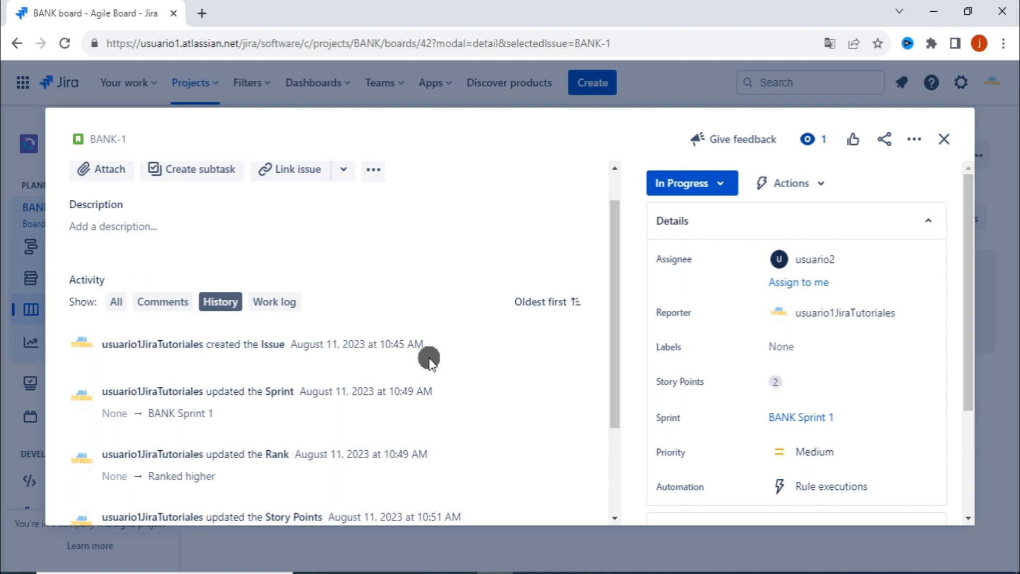
{"action": "scroll", "coordinate": [430, 362], "scroll_direction": "up", "scroll_amount": 1}
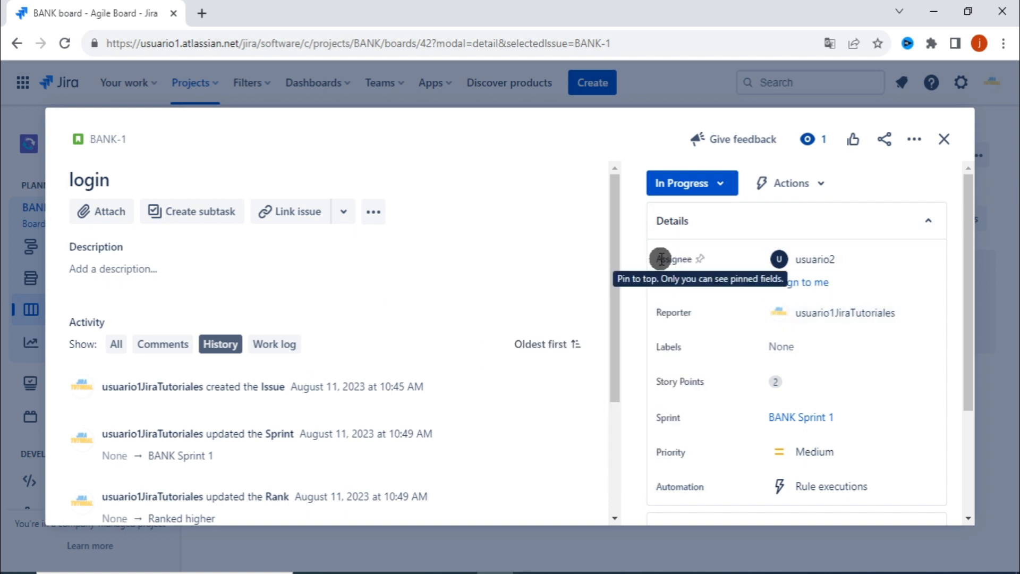
Step: Examine the login issue's detail fields and expand More fields to review estimate, time tracking, epic link, components and fix versions
{"action": "scroll", "coordinate": [938, 282], "scroll_direction": "down", "scroll_amount": 2}
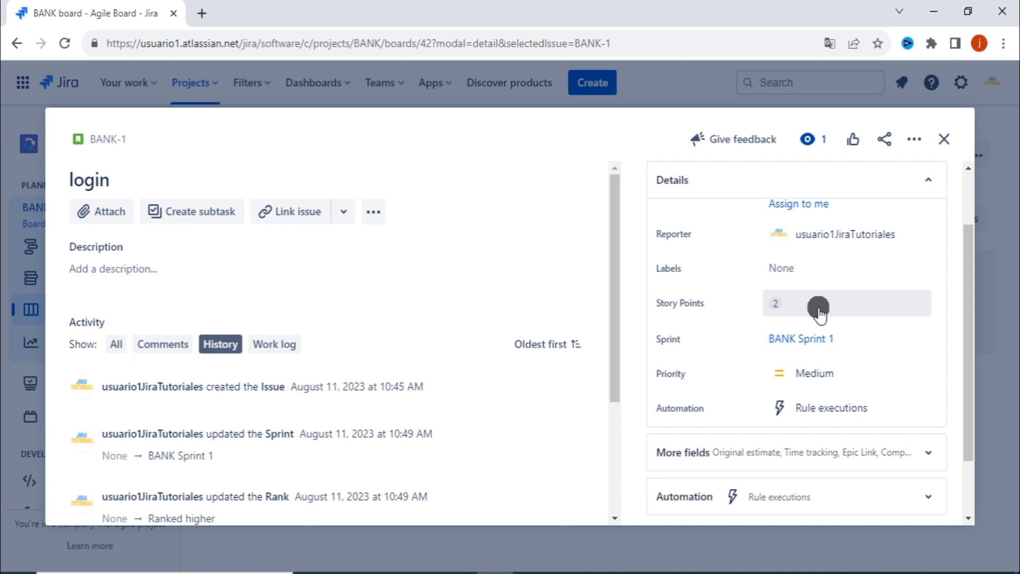
{"action": "scroll", "coordinate": [722, 266], "scroll_direction": "up", "scroll_amount": 1}
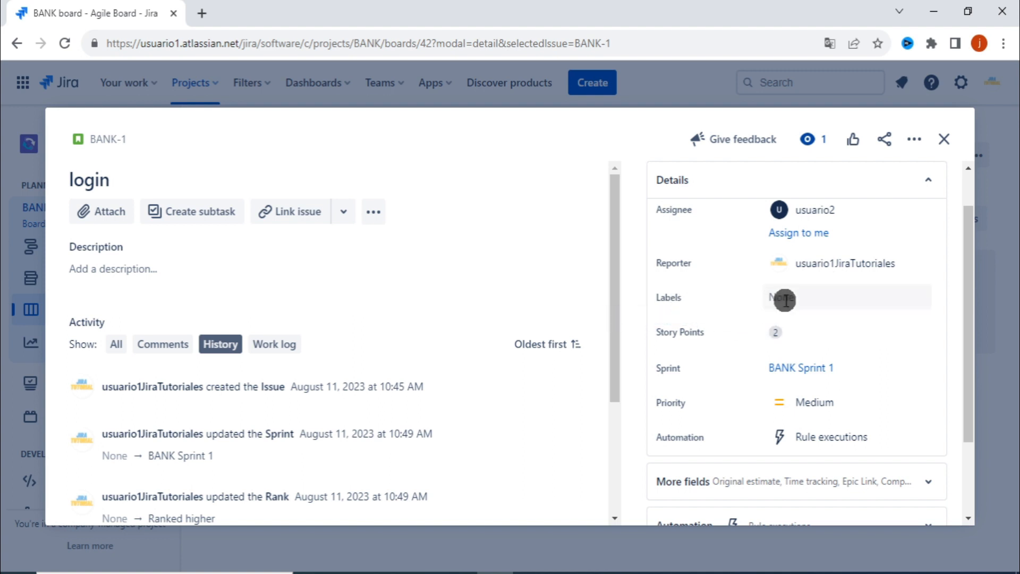
{"action": "scroll", "coordinate": [814, 313], "scroll_direction": "down", "scroll_amount": 1}
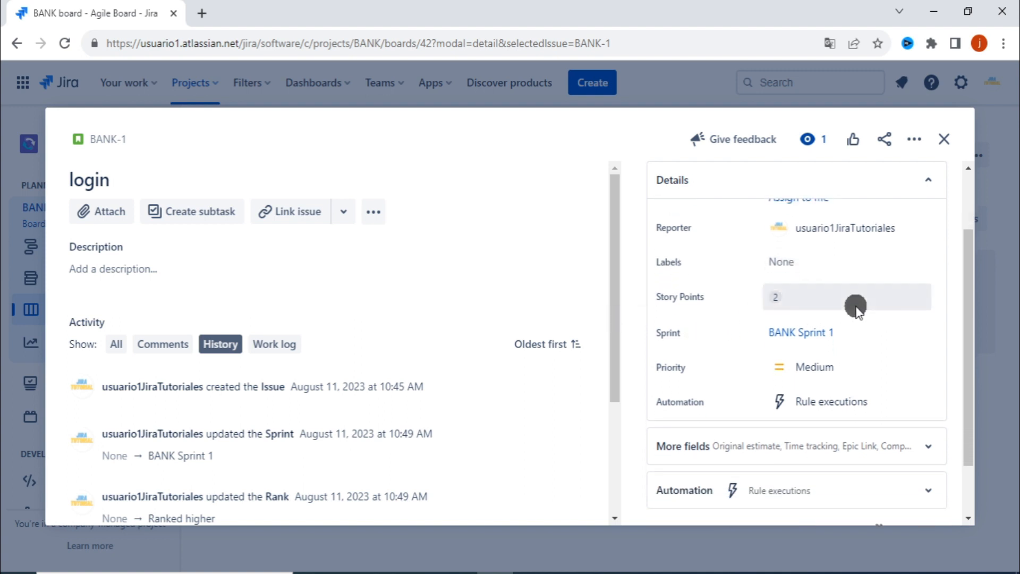
{"action": "scroll", "coordinate": [856, 307], "scroll_direction": "down", "scroll_amount": 1}
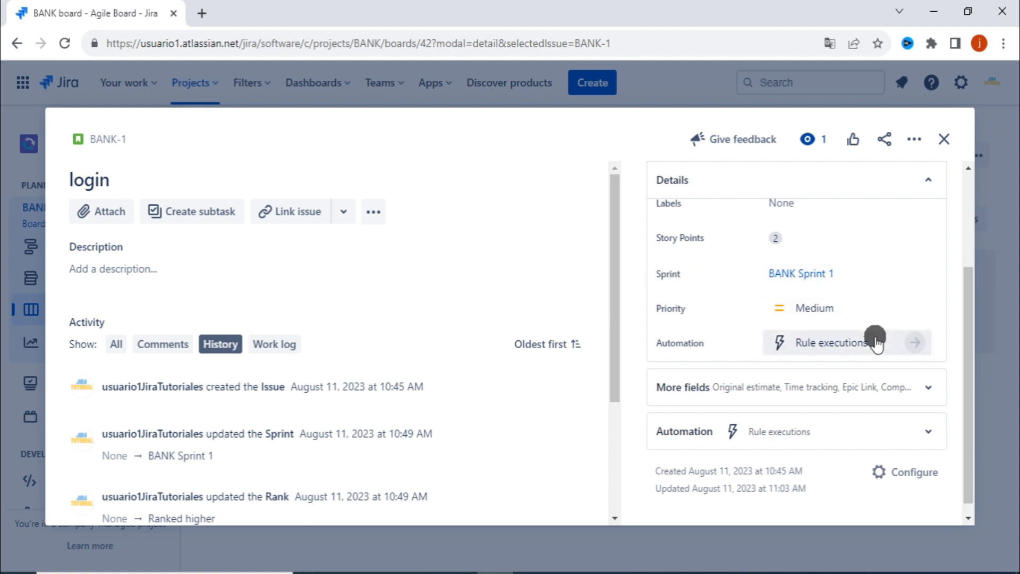
{"action": "scroll", "coordinate": [876, 342], "scroll_direction": "down", "scroll_amount": 1}
{"action": "left_click", "coordinate": [693, 378]}
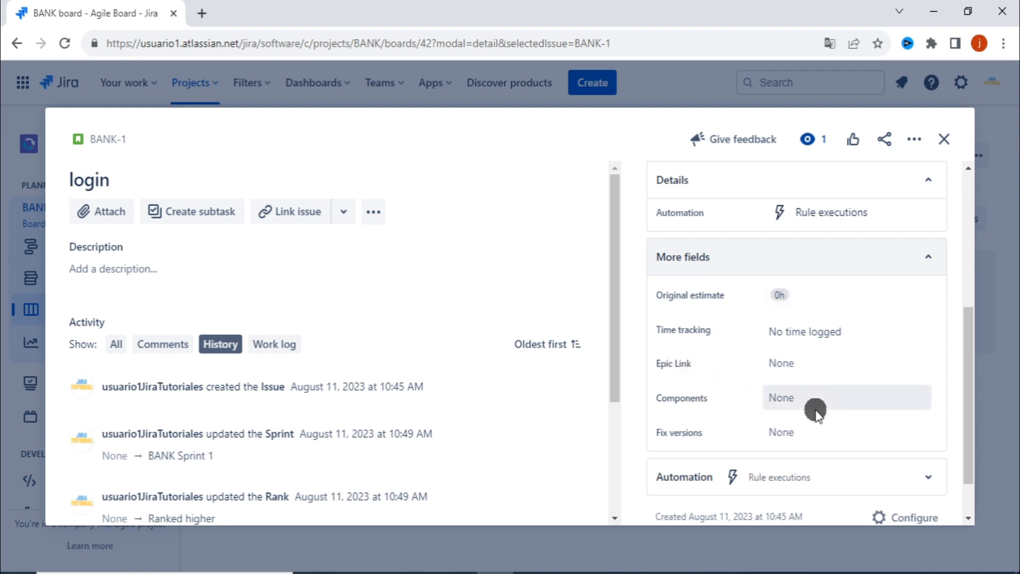
{"action": "scroll", "coordinate": [816, 410], "scroll_direction": "down", "scroll_amount": 1}
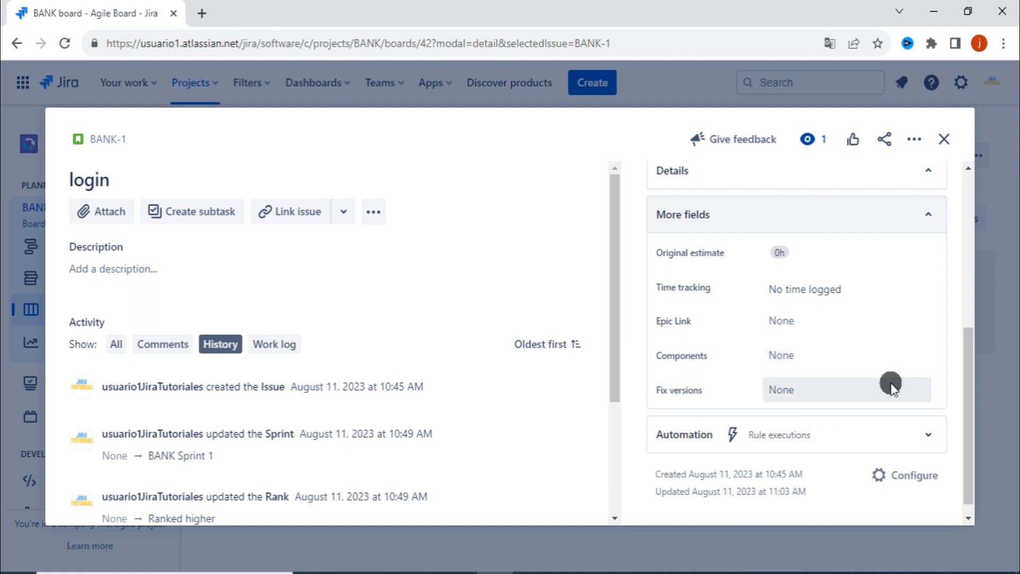
{"action": "scroll", "coordinate": [891, 384], "scroll_direction": "up", "scroll_amount": 5}
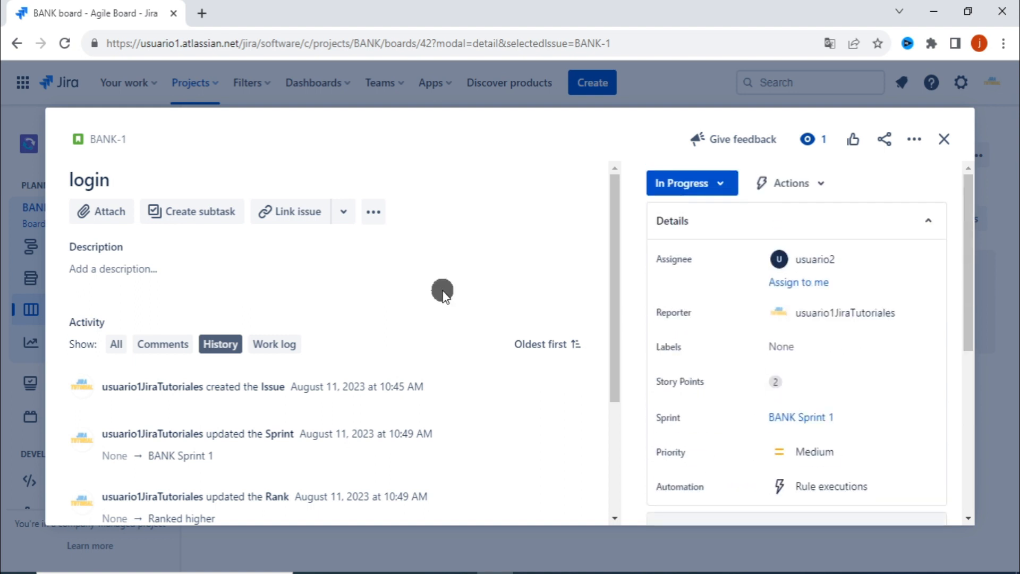
Step: Close the login issue's details and move Bug 1 from To Do to In Progress on the sprint board
{"action": "key", "text": "Escape"}
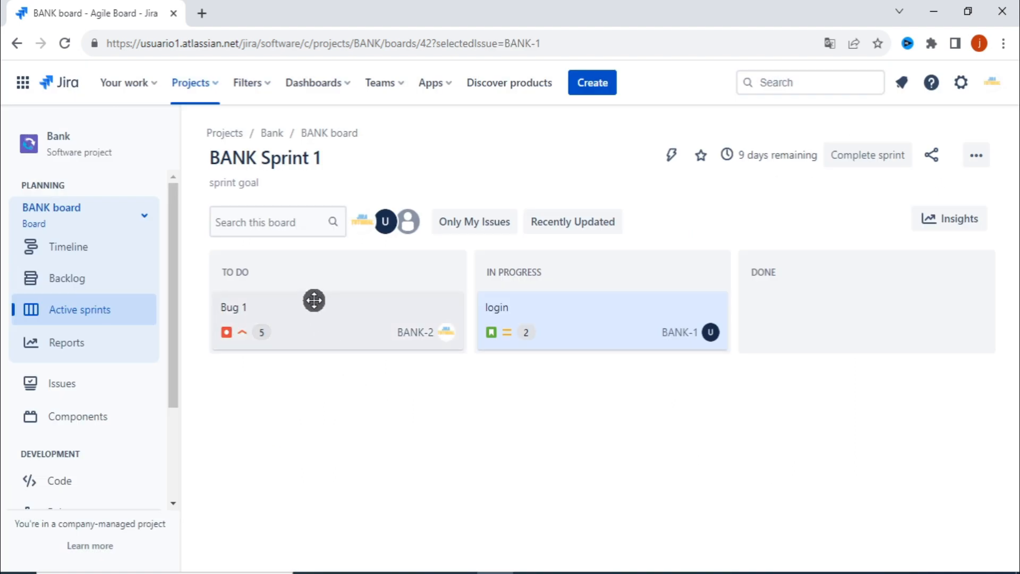
{"action": "left_click_drag", "start_coordinate": [314, 300], "coordinate": [640, 439]}
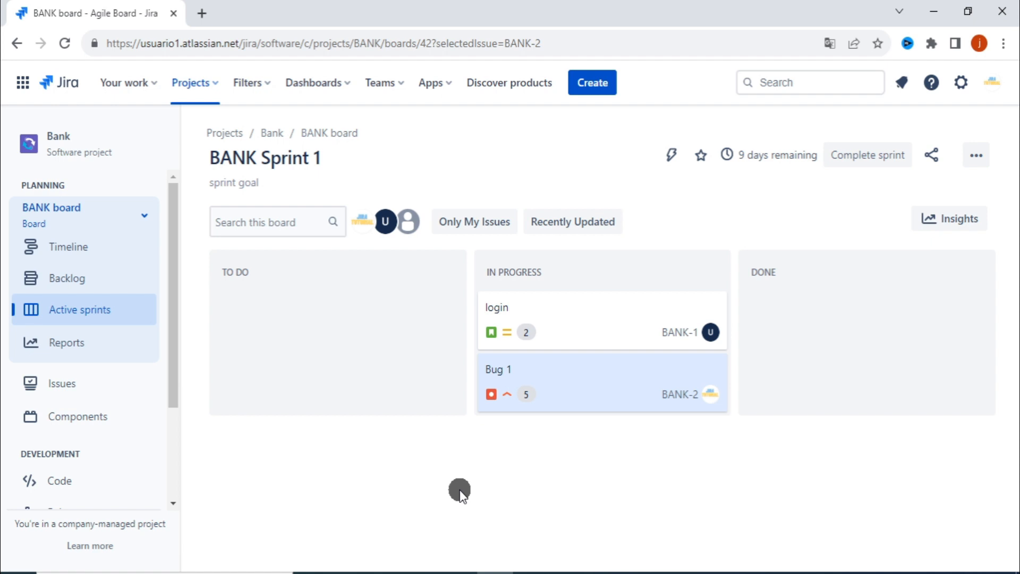
Step: Start creating a Kanban board based on an existing project
{"action": "left_click", "coordinate": [978, 158]}
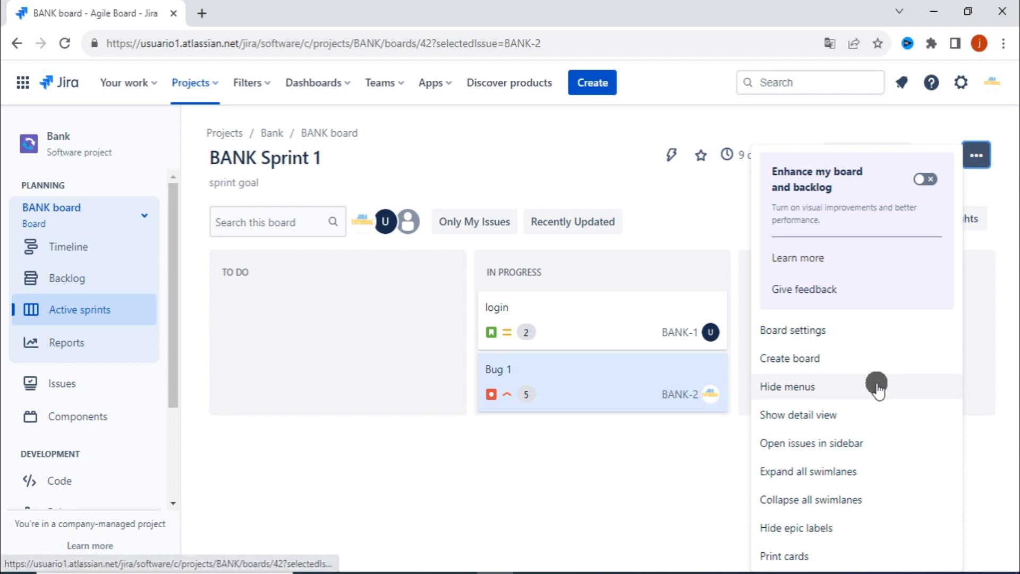
{"action": "left_click", "coordinate": [841, 361]}
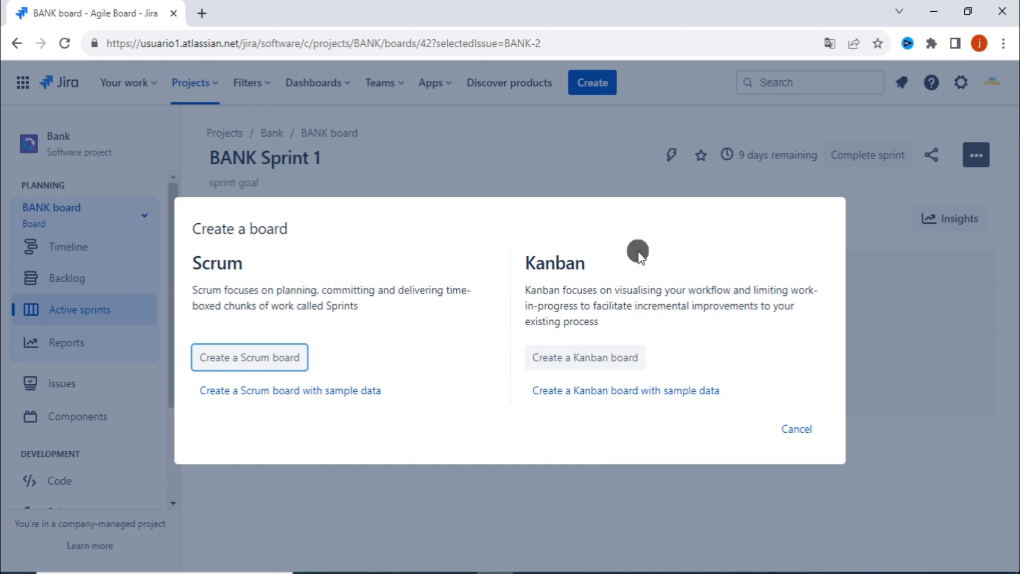
{"action": "left_click", "coordinate": [598, 357]}
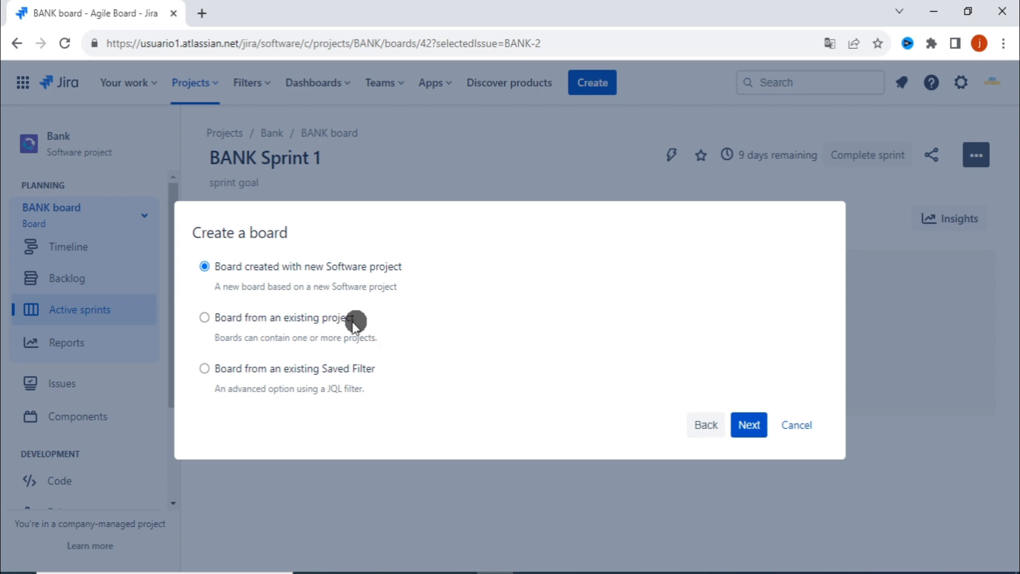
{"action": "left_click", "coordinate": [205, 318]}
{"action": "left_click", "coordinate": [748, 425]}
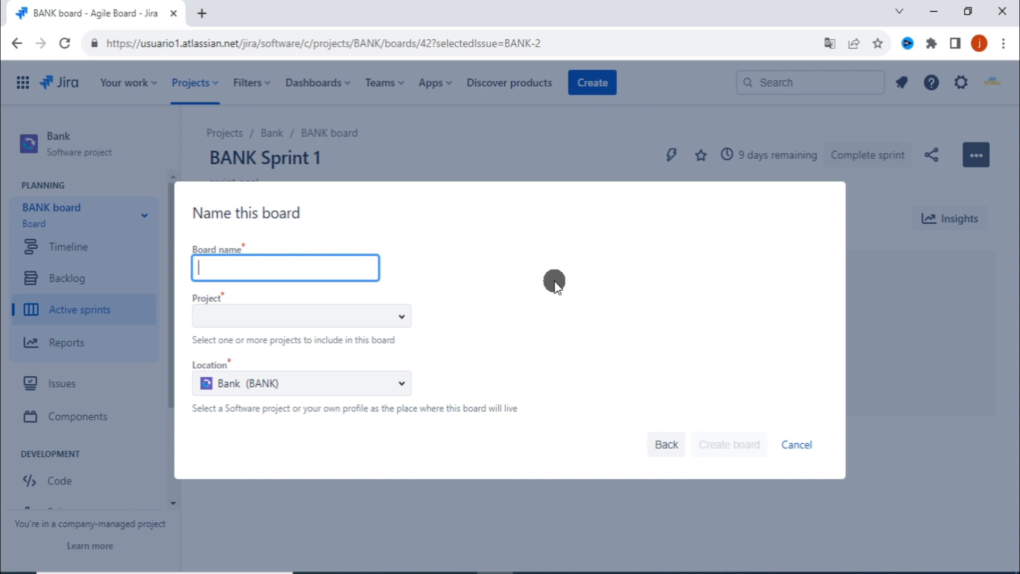
Step: Name the board Kanban Bank, include the Bank (BANK) project and create it with Bank as its location
{"action": "type", "text": "Kanban Bank"}
{"action": "left_click", "coordinate": [502, 289]}
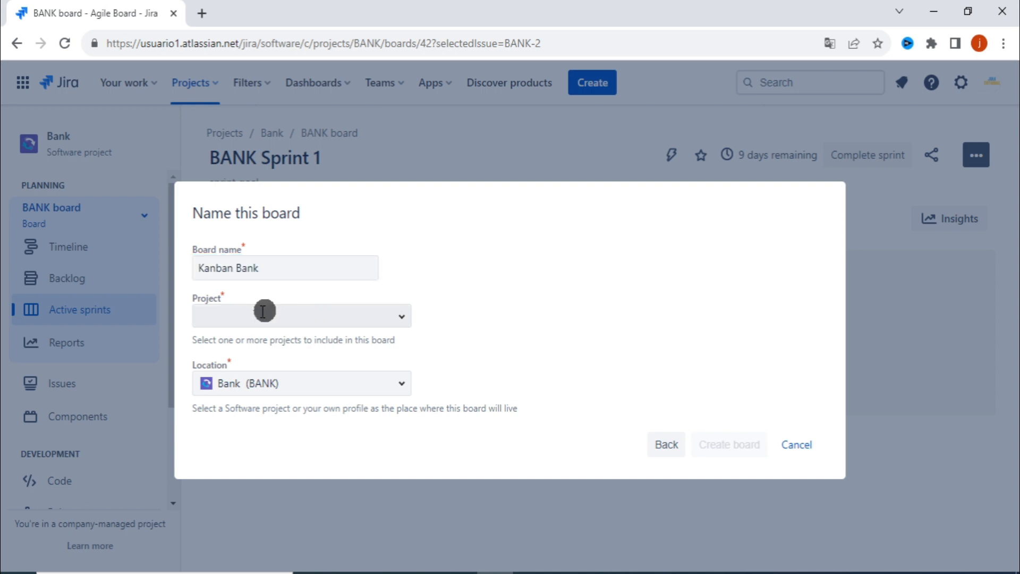
{"action": "left_click", "coordinate": [407, 318]}
{"action": "type", "text": "ba"}
{"action": "left_click", "coordinate": [474, 341]}
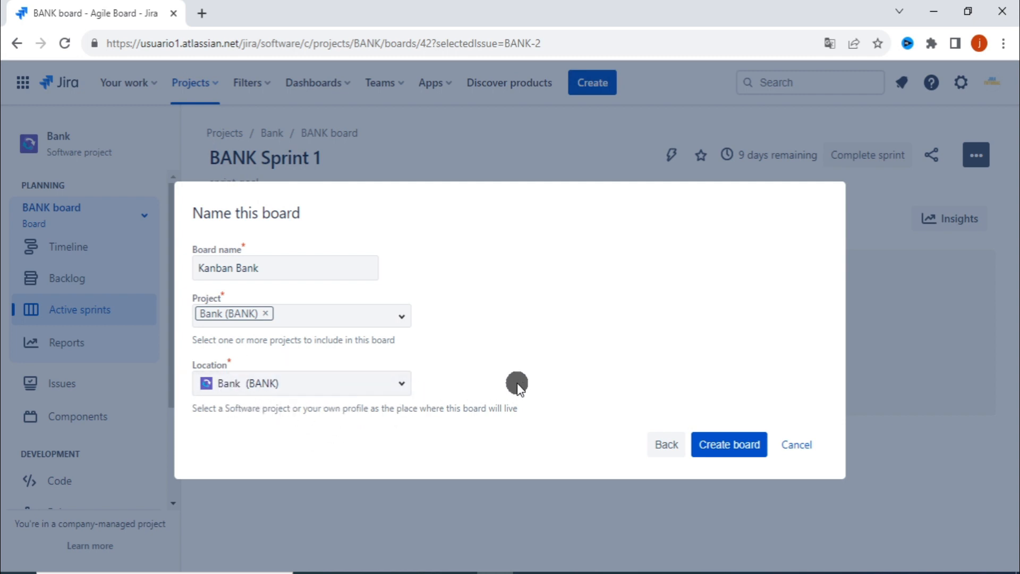
{"action": "left_click", "coordinate": [736, 444]}
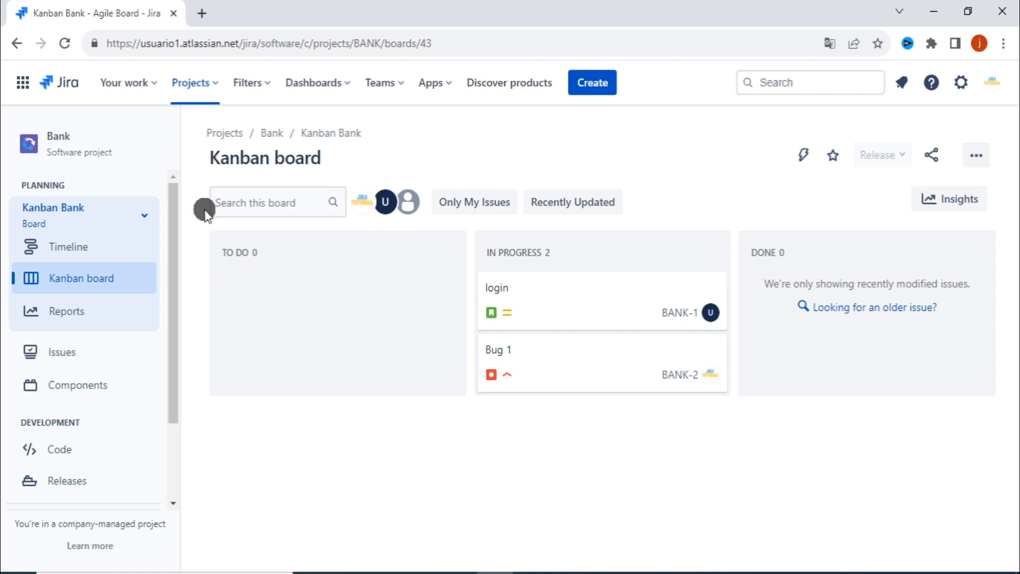
Step: Look through the list of available boards, view the BANK board and return to the Kanban Bank board
{"action": "scroll", "coordinate": [62, 270], "scroll_direction": "down", "scroll_amount": 1}
{"action": "scroll", "coordinate": [65, 272], "scroll_direction": "up", "scroll_amount": 1}
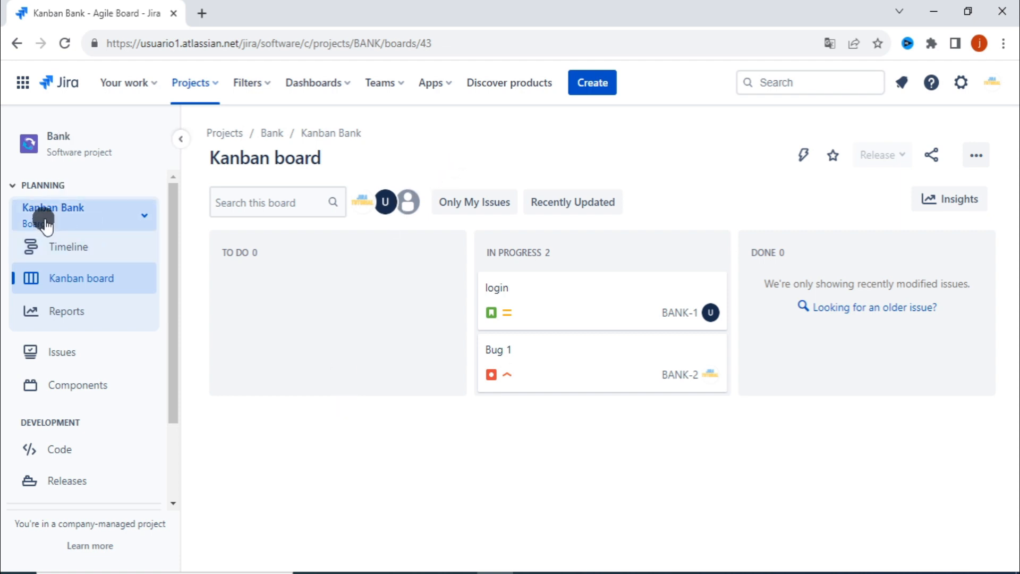
{"action": "left_click", "coordinate": [144, 215]}
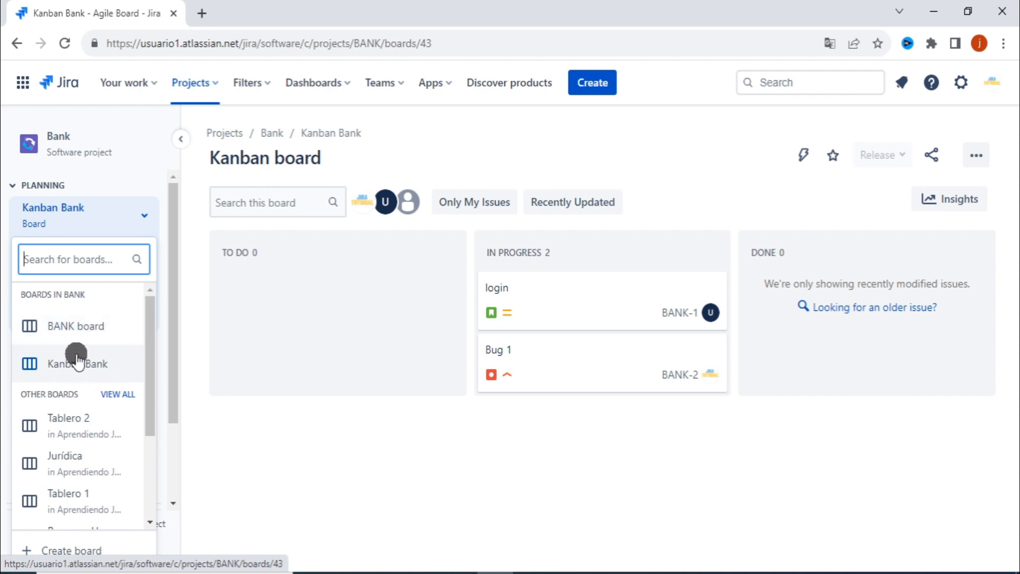
{"action": "scroll", "coordinate": [64, 399], "scroll_direction": "down", "scroll_amount": 2}
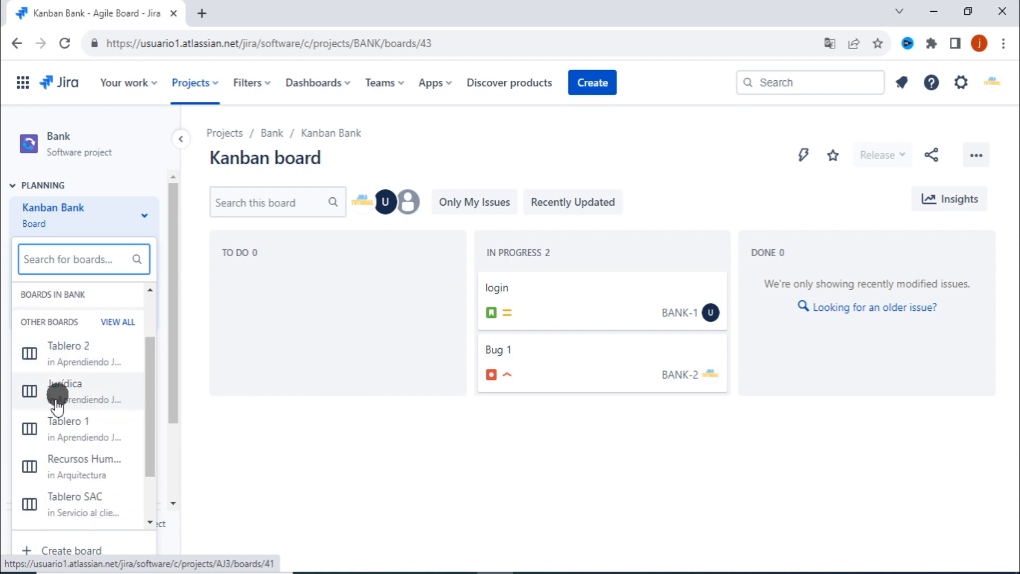
{"action": "scroll", "coordinate": [87, 430], "scroll_direction": "up", "scroll_amount": 2}
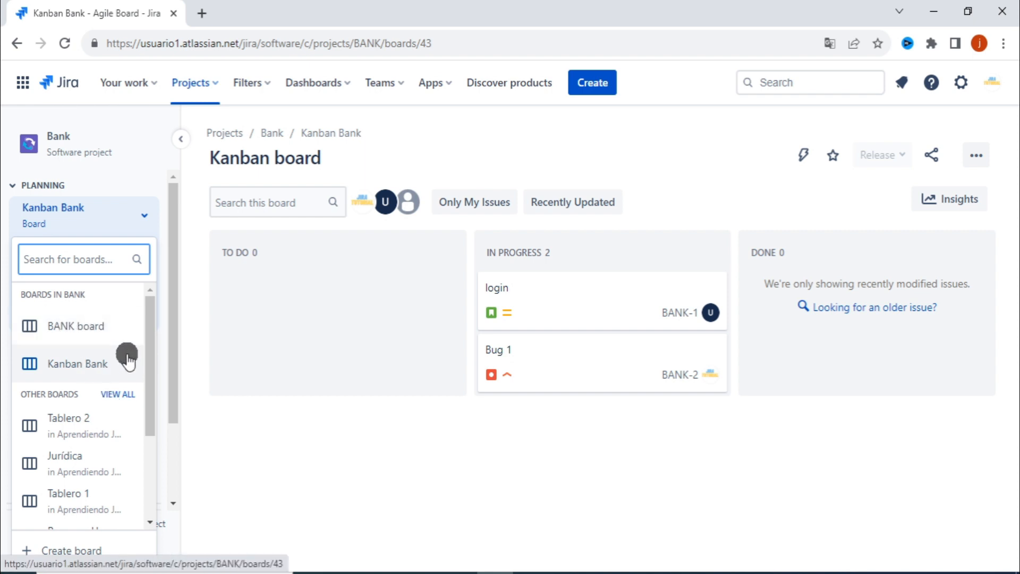
{"action": "left_click", "coordinate": [77, 333]}
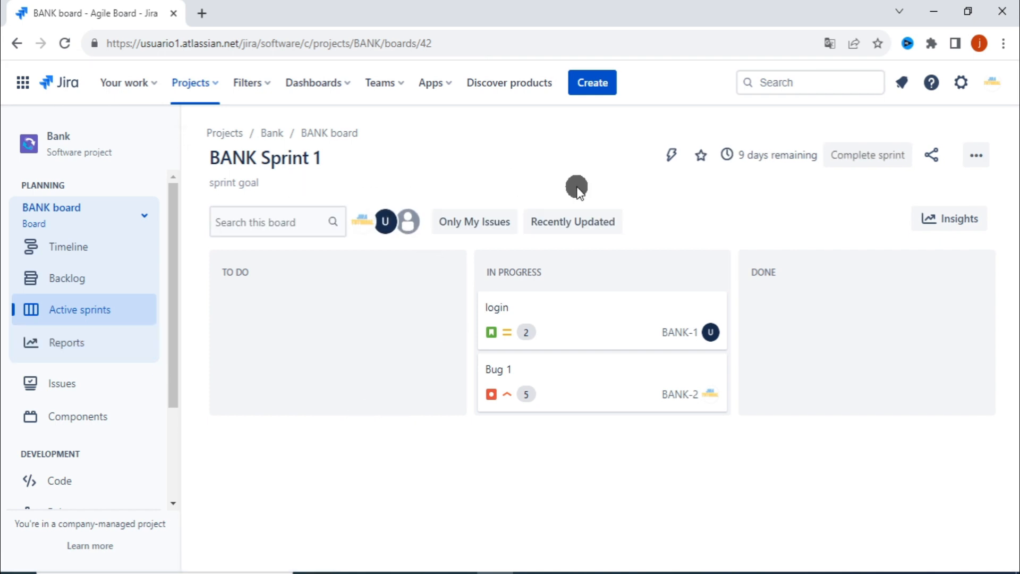
{"action": "left_click", "coordinate": [144, 215]}
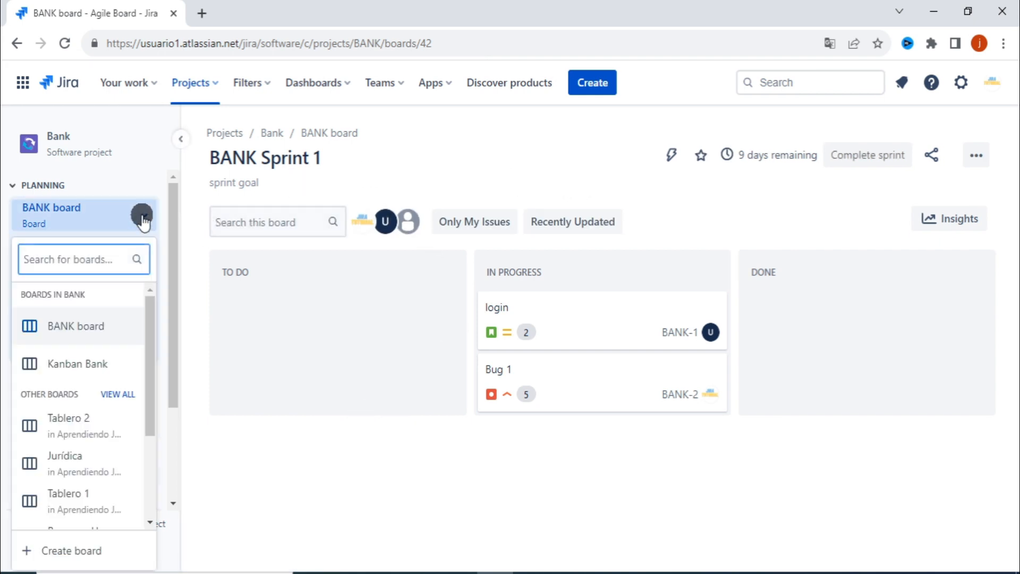
{"action": "left_click", "coordinate": [67, 363]}
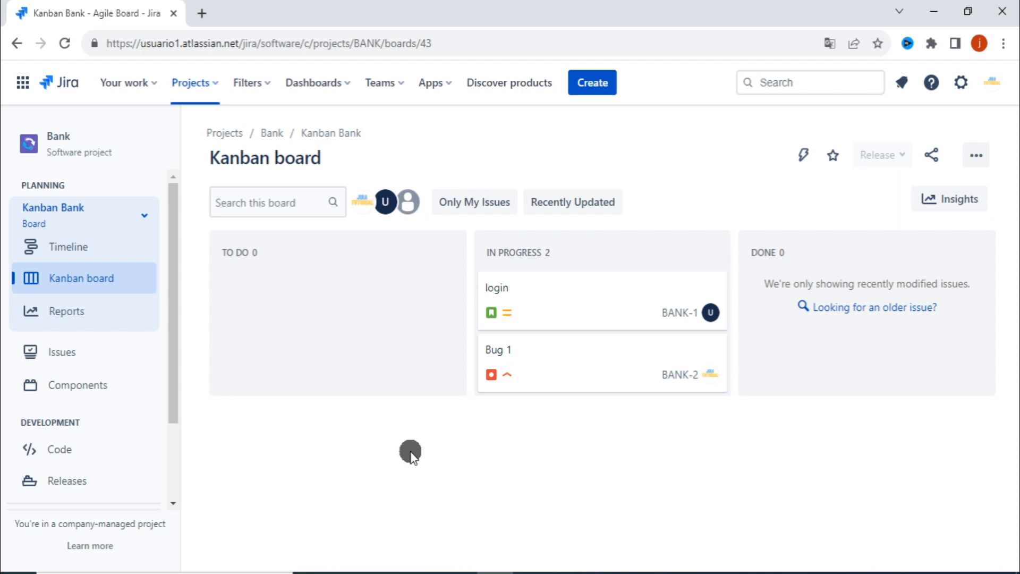
Step: Move the login and Bug 1 issues from In Progress to Done on the Kanban board
{"action": "left_click_drag", "start_coordinate": [595, 287], "coordinate": [595, 367]}
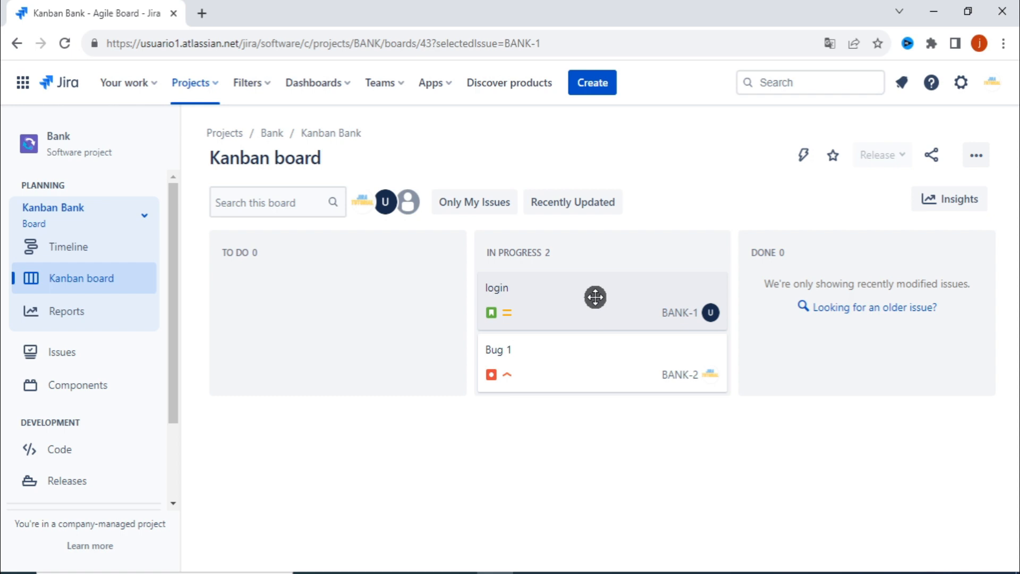
{"action": "left_click_drag", "start_coordinate": [595, 297], "coordinate": [865, 309]}
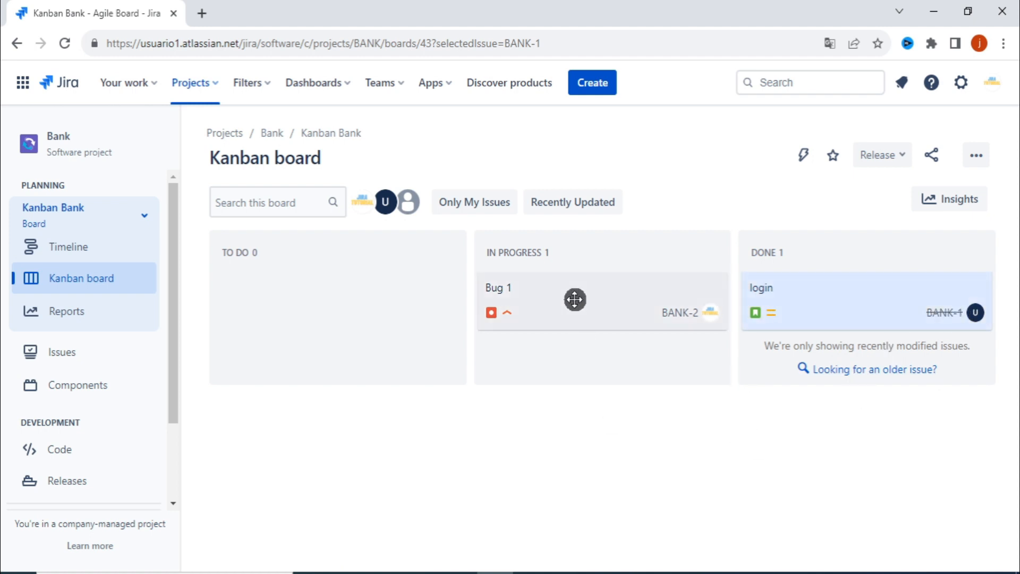
{"action": "left_click_drag", "start_coordinate": [572, 298], "coordinate": [856, 358]}
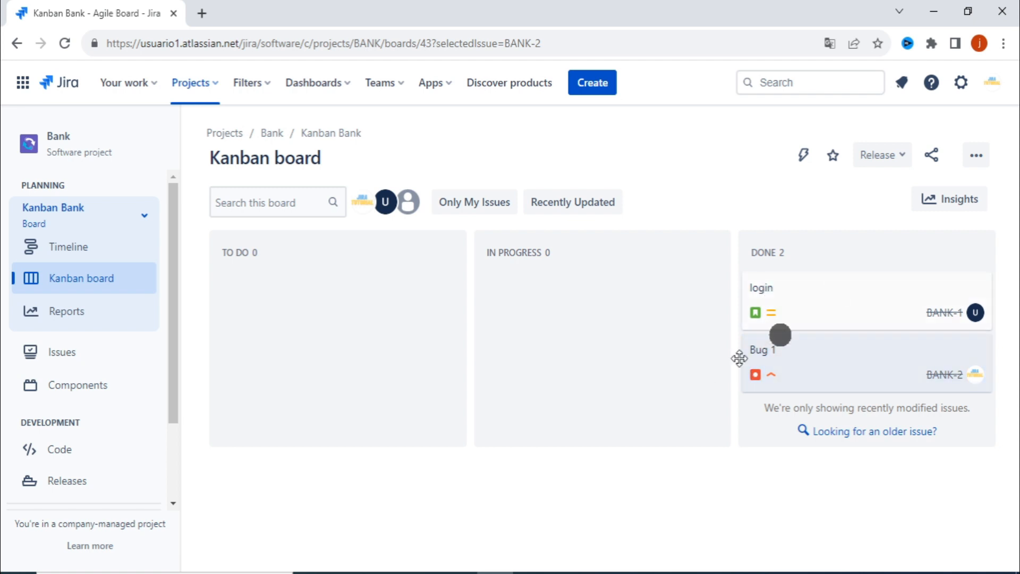
Step: Switch to the BANK board and complete BANK Sprint 1
{"action": "left_click", "coordinate": [143, 216]}
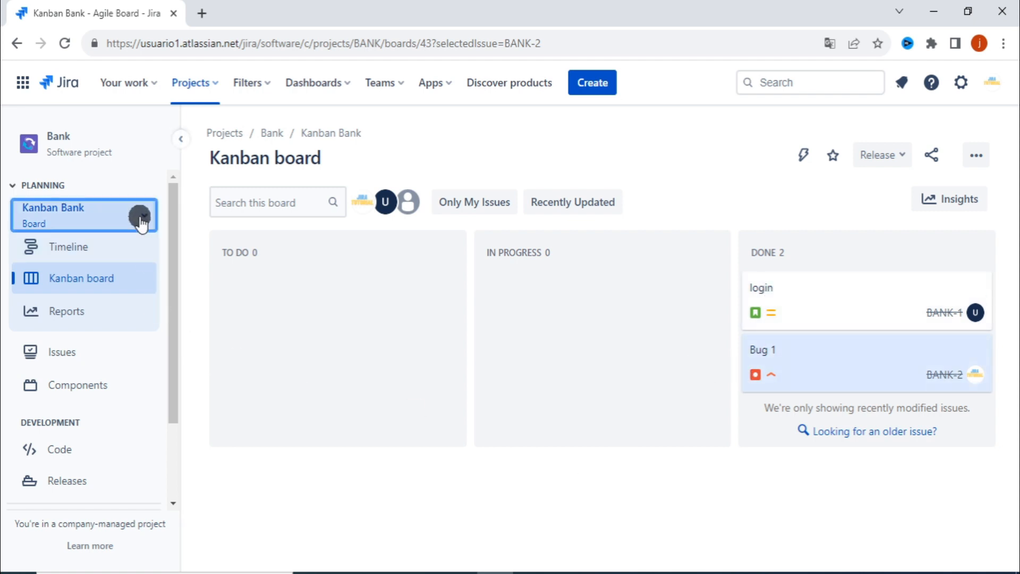
{"action": "left_click", "coordinate": [113, 327]}
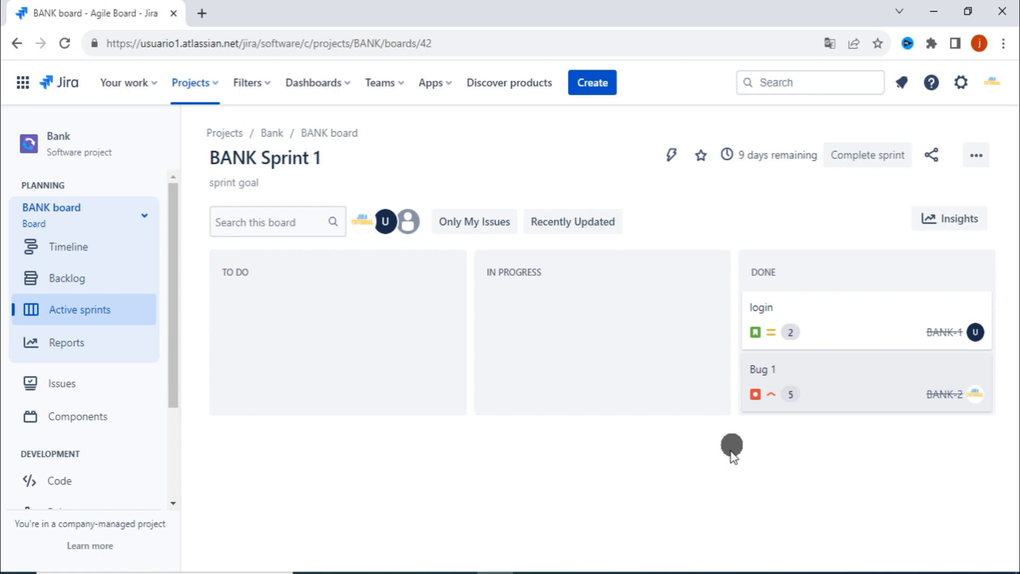
{"action": "left_click", "coordinate": [865, 160]}
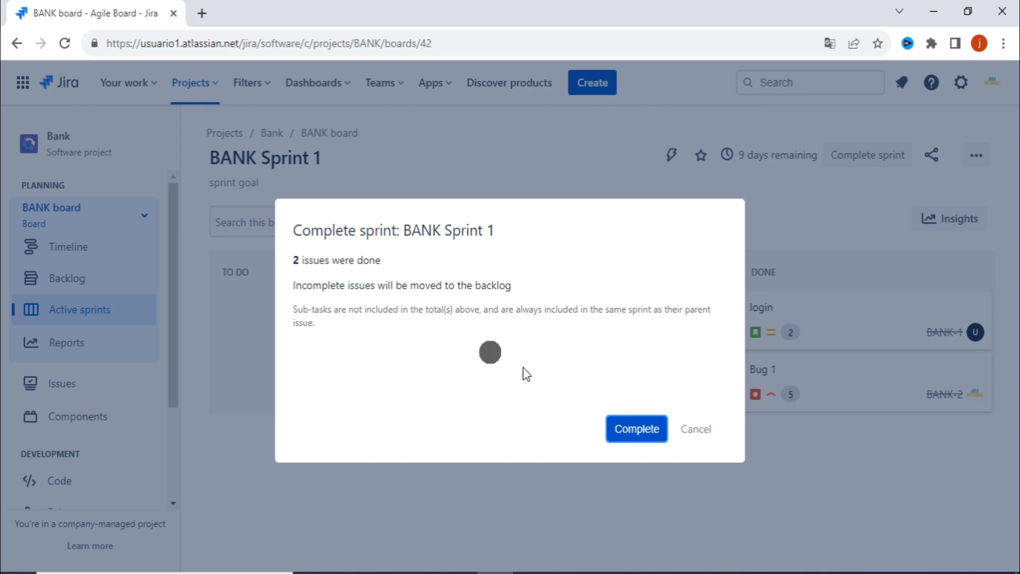
{"action": "left_click", "coordinate": [632, 429]}
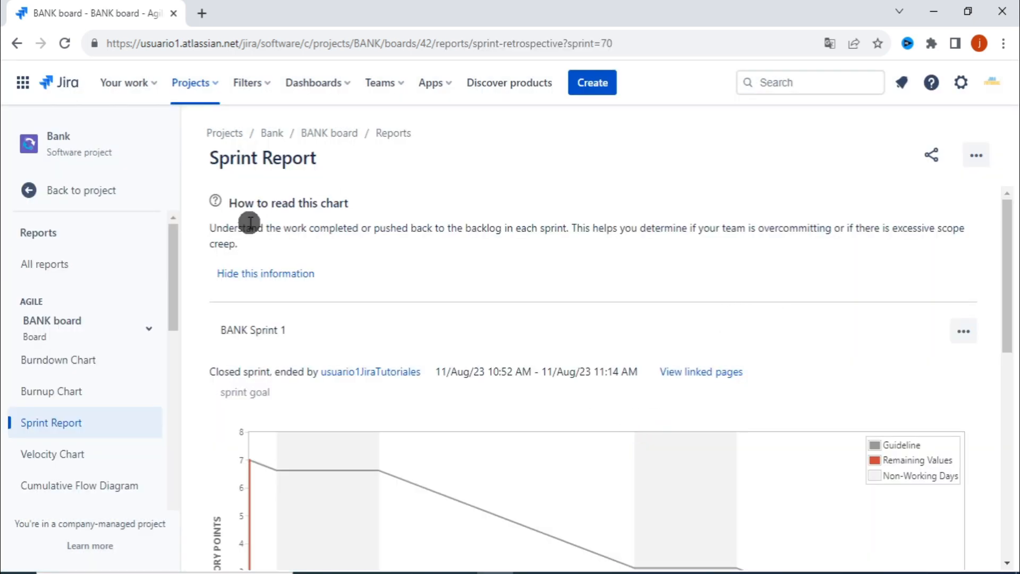
Step: Review the sprint report's story points chart and its list of completed issues
{"action": "scroll", "coordinate": [716, 207], "scroll_direction": "down", "scroll_amount": 5}
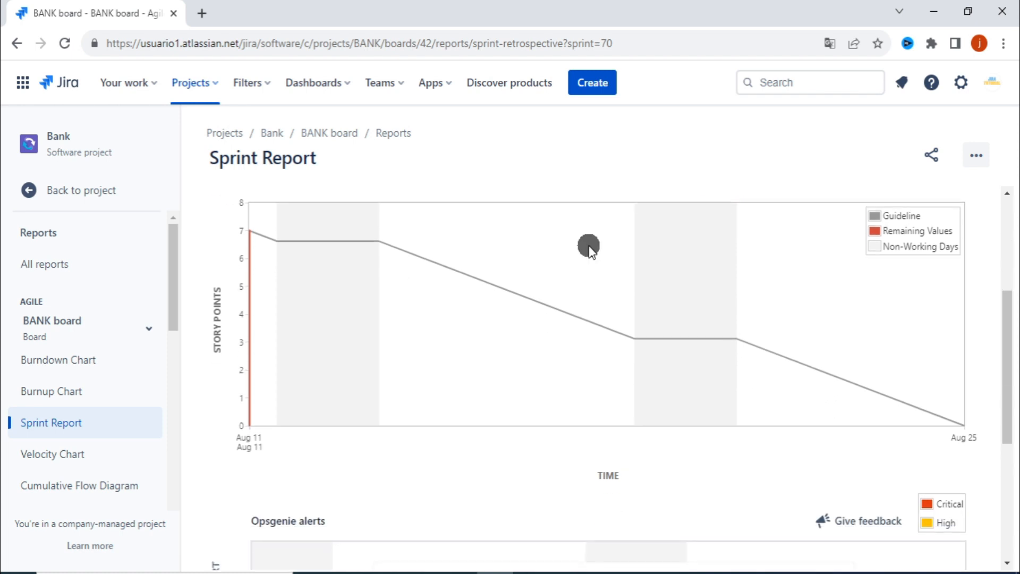
{"action": "scroll", "coordinate": [287, 339], "scroll_direction": "up", "scroll_amount": 1}
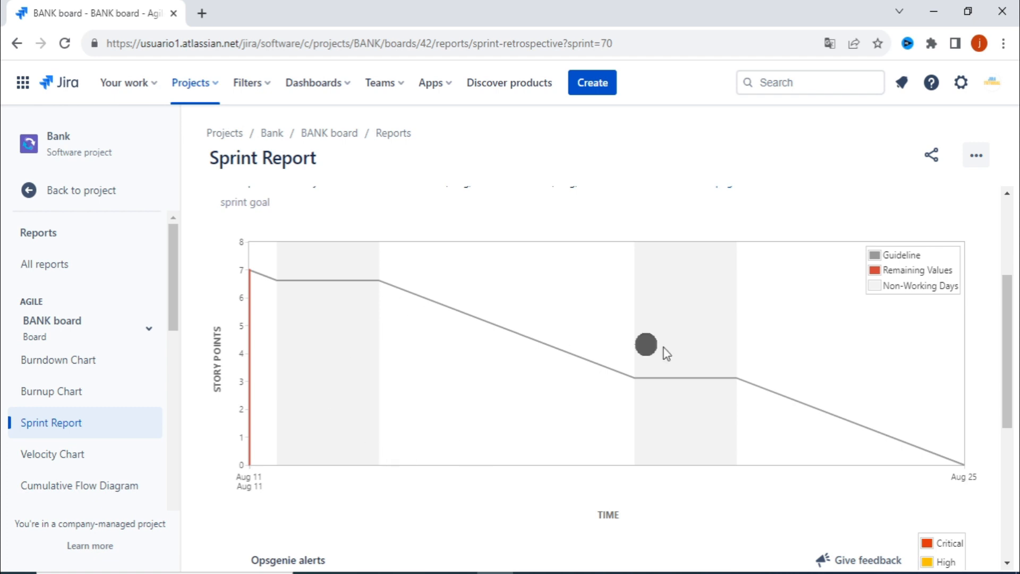
{"action": "scroll", "coordinate": [708, 356], "scroll_direction": "down", "scroll_amount": 5}
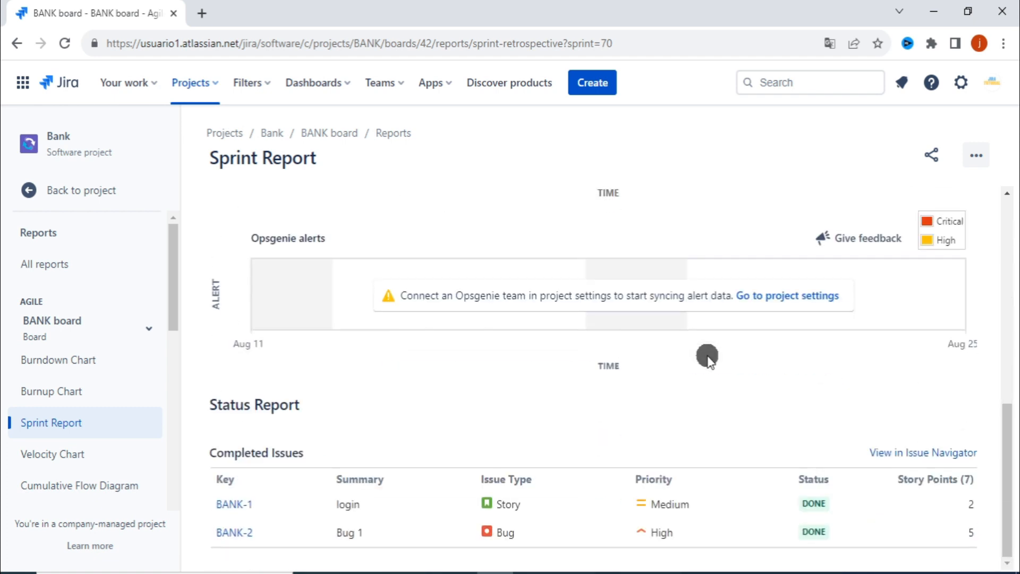
{"action": "scroll", "coordinate": [708, 356], "scroll_direction": "up", "scroll_amount": 8}
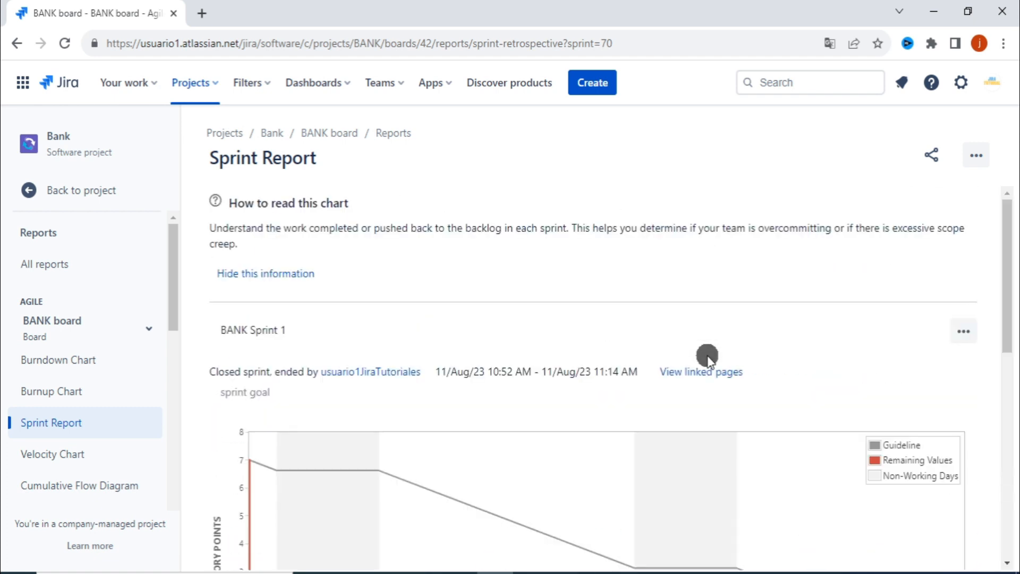
Step: Leave the sprint report and check the BANK board's active sprints and backlog for remaining issues
{"action": "left_click", "coordinate": [61, 192]}
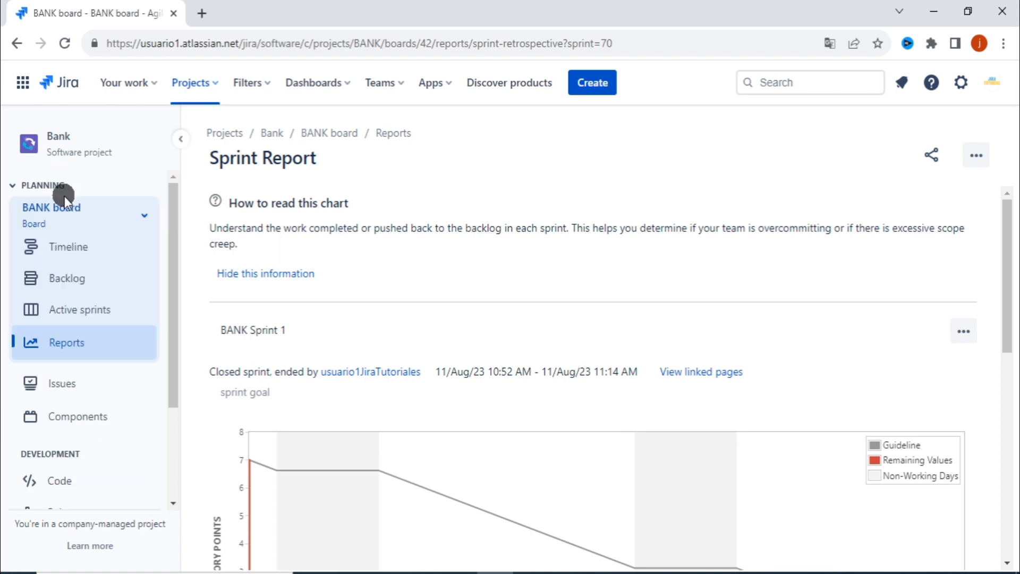
{"action": "left_click", "coordinate": [99, 314]}
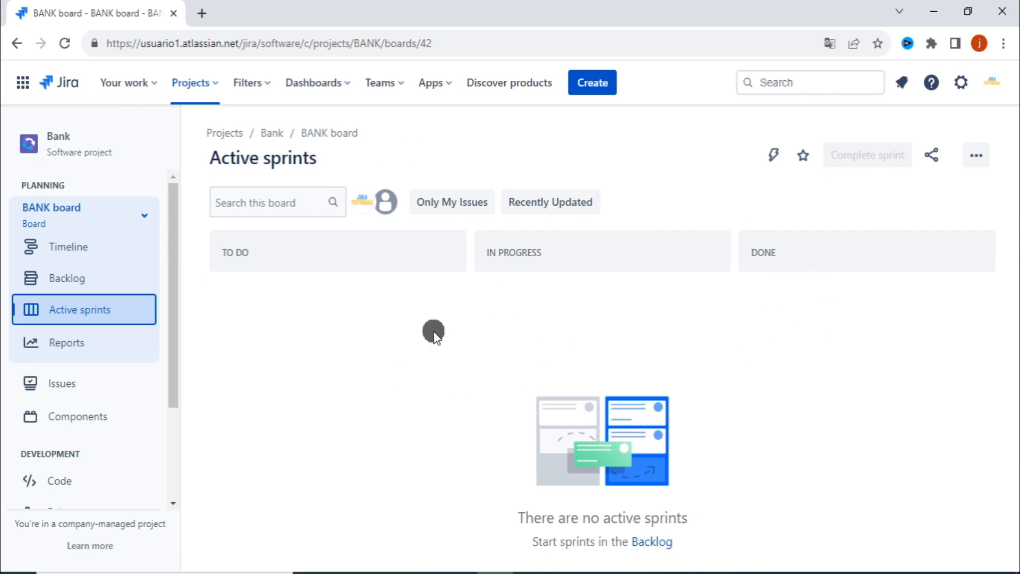
{"action": "left_click", "coordinate": [46, 278]}
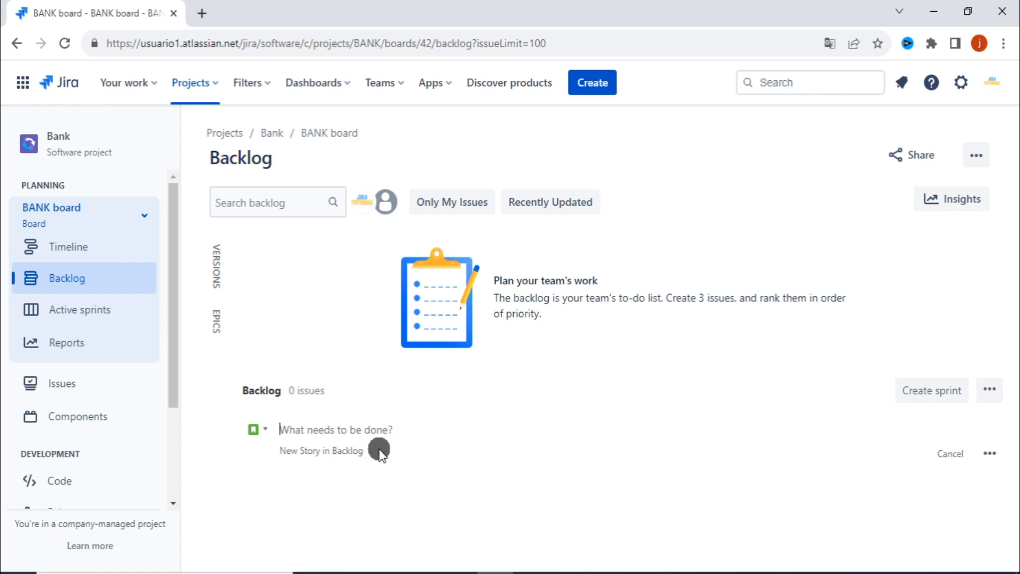
{"action": "left_click", "coordinate": [72, 303]}
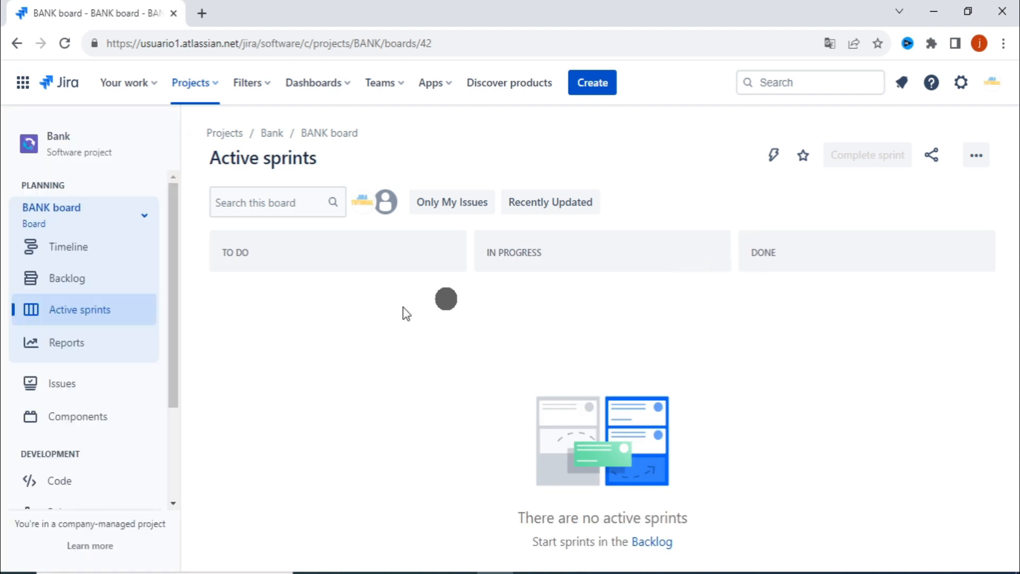
Step: Check the issues on the Kanban Bank board and return to the BANK board
{"action": "left_click", "coordinate": [141, 217]}
{"action": "left_click", "coordinate": [85, 364]}
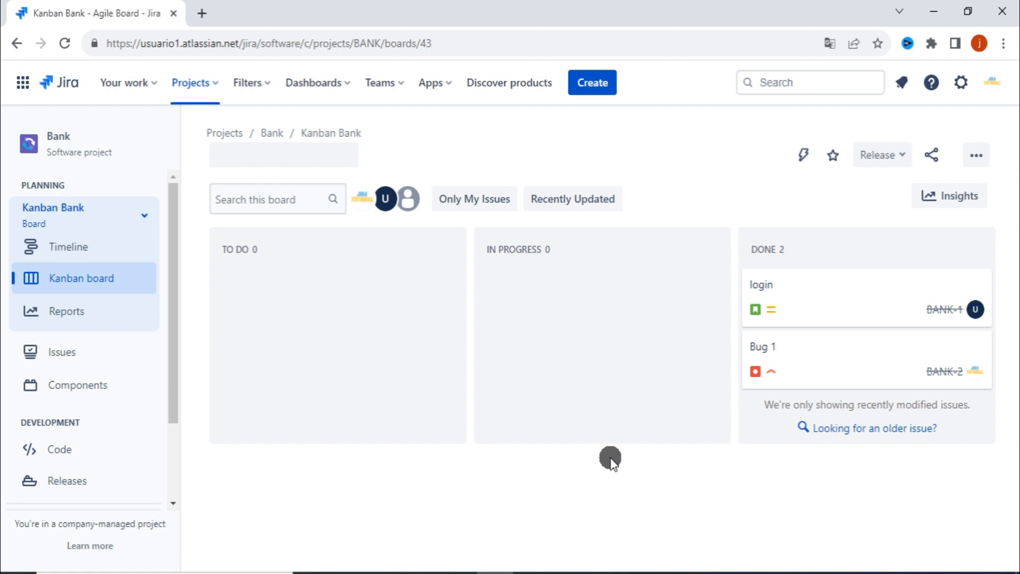
{"action": "left_click", "coordinate": [143, 215]}
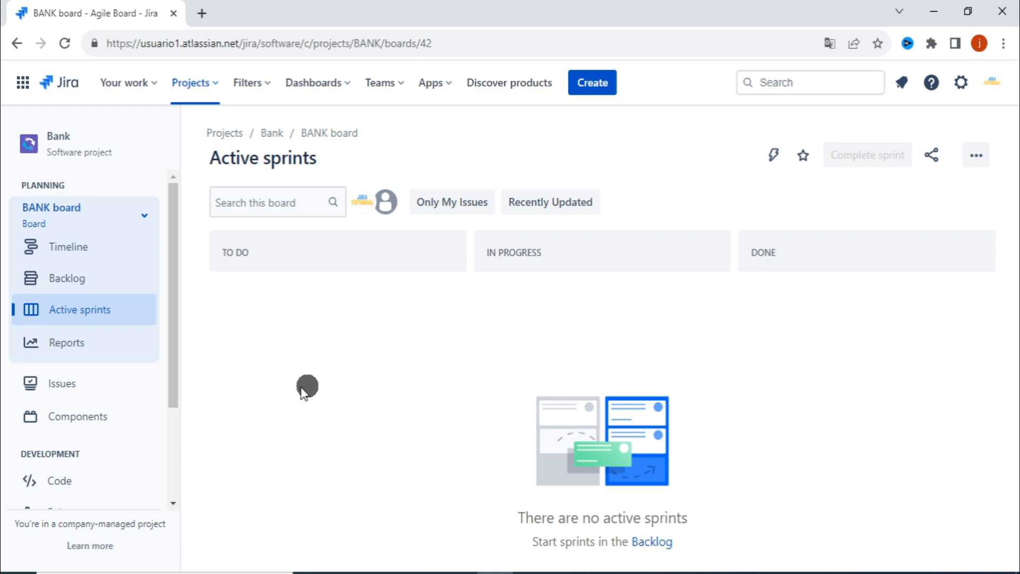
Step: Open the Bank project's issue list, look over its columns and filter it to the Story type
{"action": "left_click", "coordinate": [61, 385]}
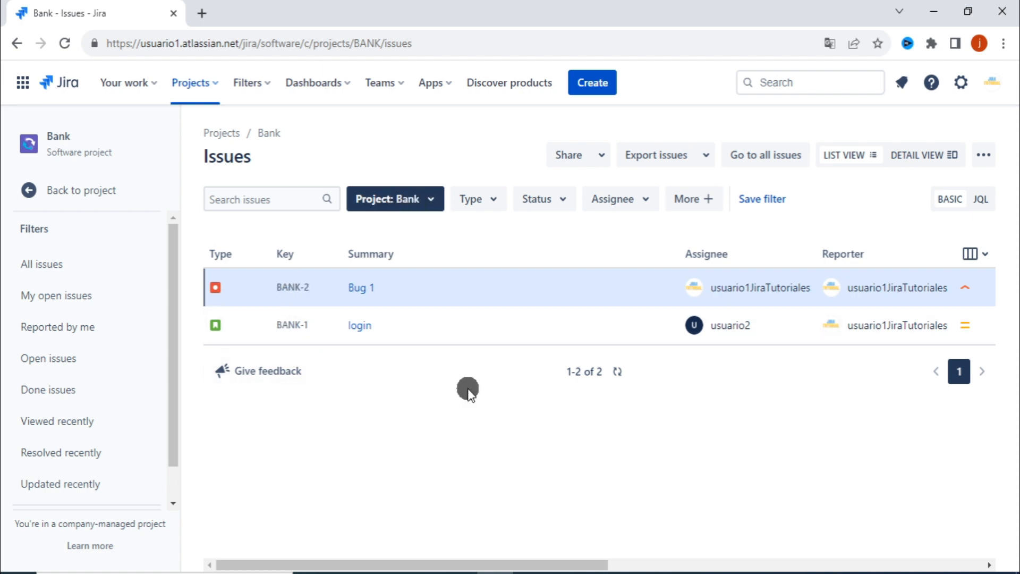
{"action": "scroll", "coordinate": [551, 328], "scroll_direction": "right", "scroll_amount": 10}
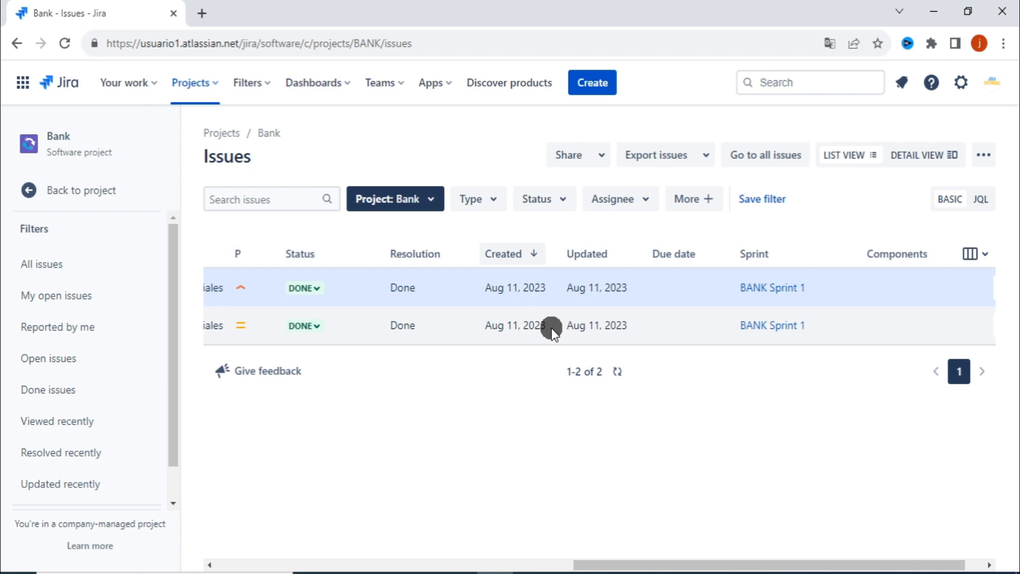
{"action": "scroll", "coordinate": [551, 328], "scroll_direction": "left", "scroll_amount": 10}
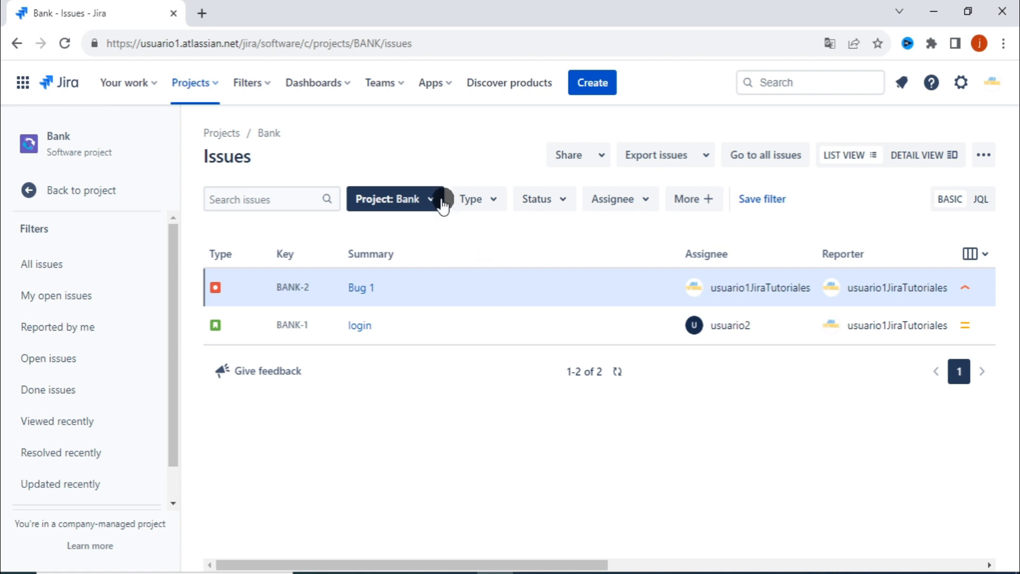
{"action": "left_click", "coordinate": [489, 212]}
{"action": "left_click", "coordinate": [466, 406]}
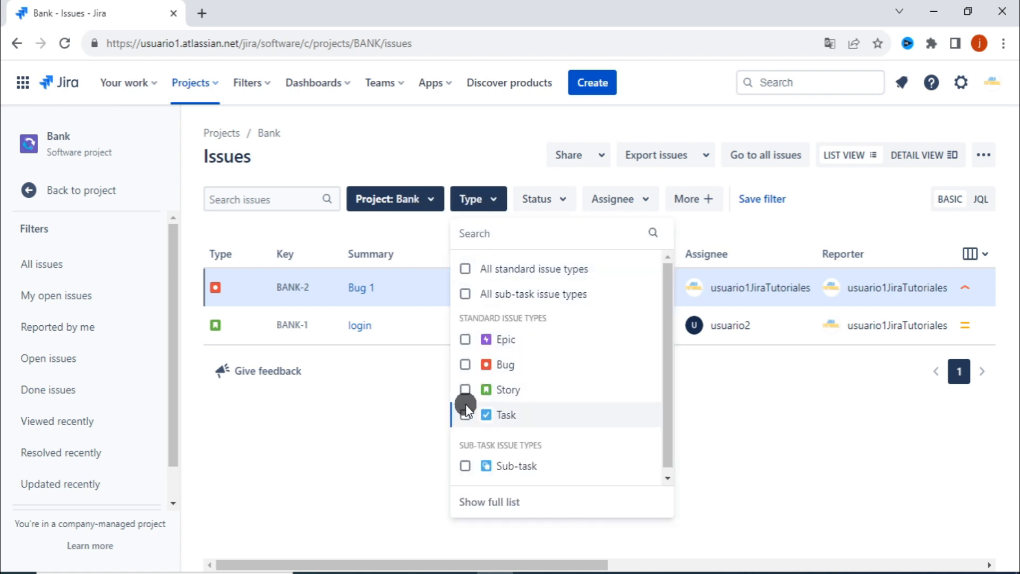
{"action": "left_click", "coordinate": [465, 390]}
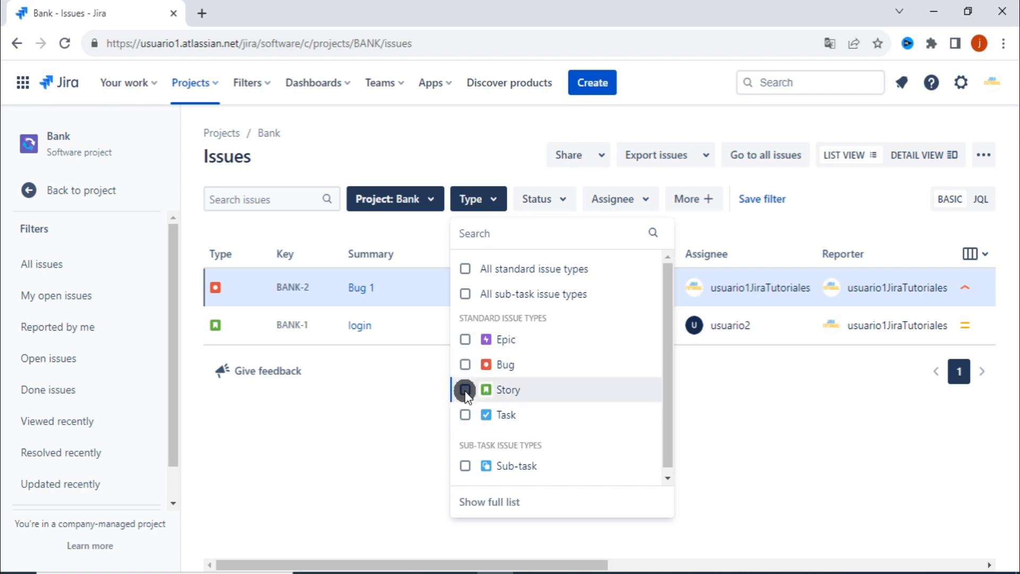
{"action": "left_click", "coordinate": [399, 413]}
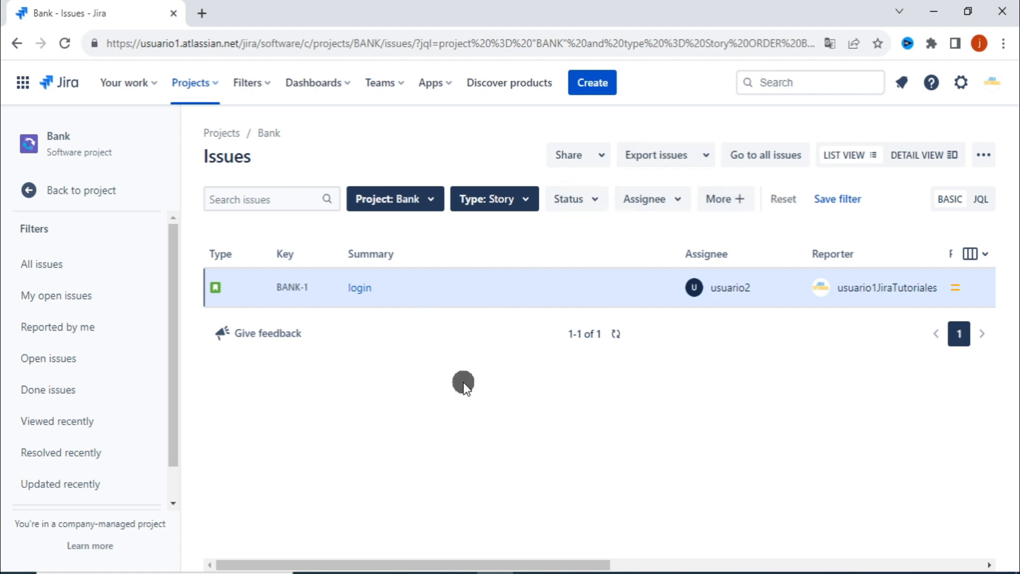
Step: Leave the issue list and return to the BANK board's active sprints
{"action": "left_click", "coordinate": [67, 191]}
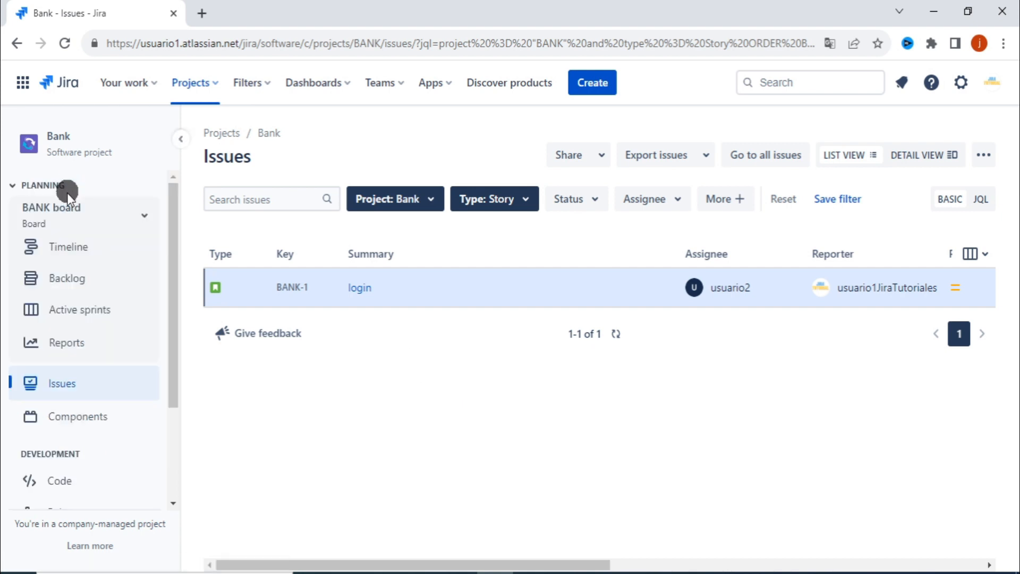
{"action": "left_click", "coordinate": [81, 308]}
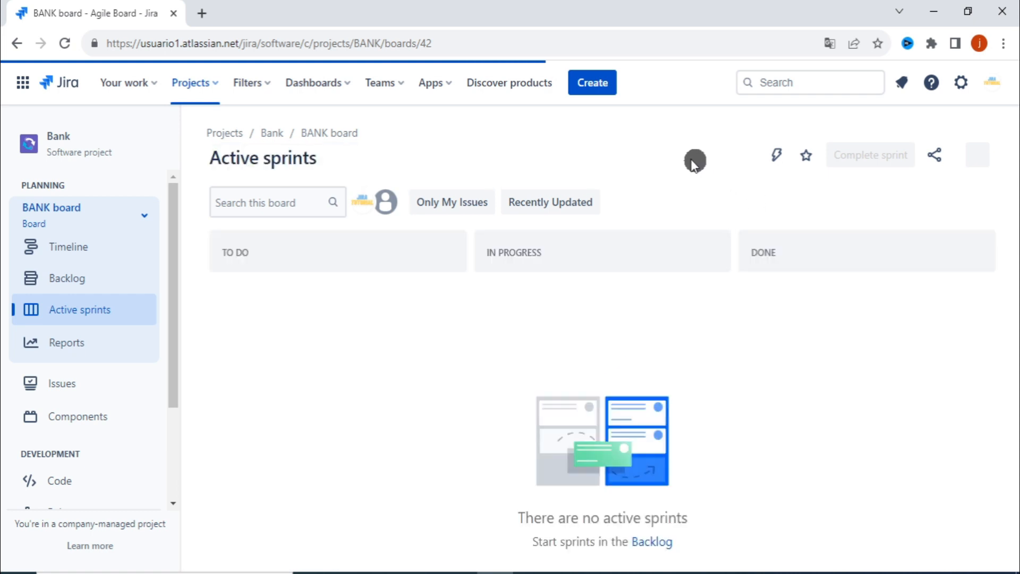